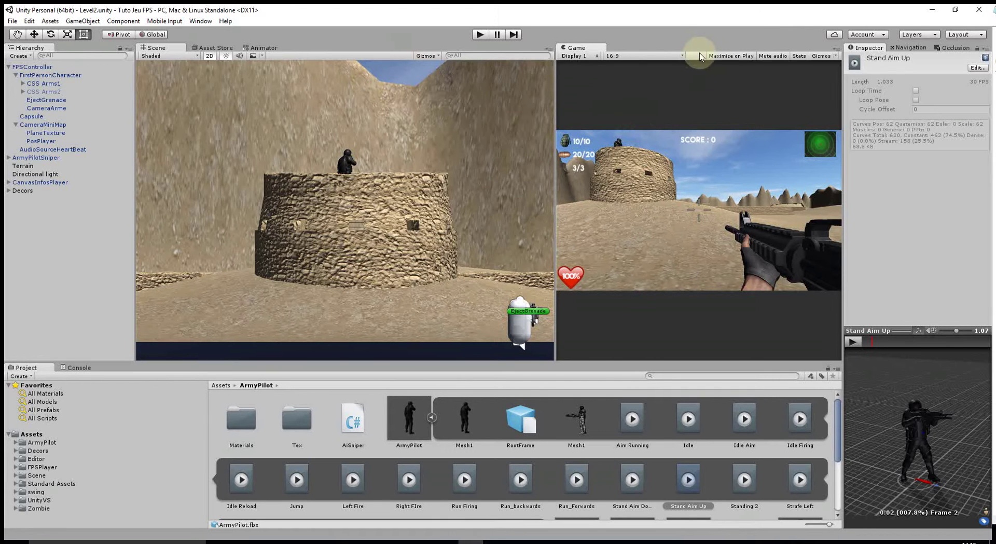
Step: Run the Level2 scene in Play mode to test the tower sniper
click(480, 35)
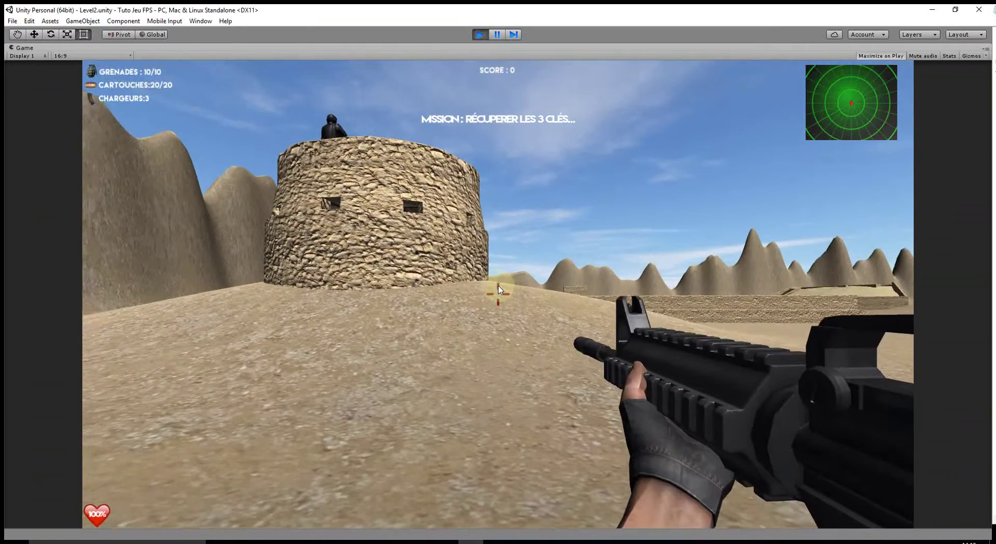
Step: Walk to the stone tower, shoot the sniper for 100 points, then stop the game
key(w)
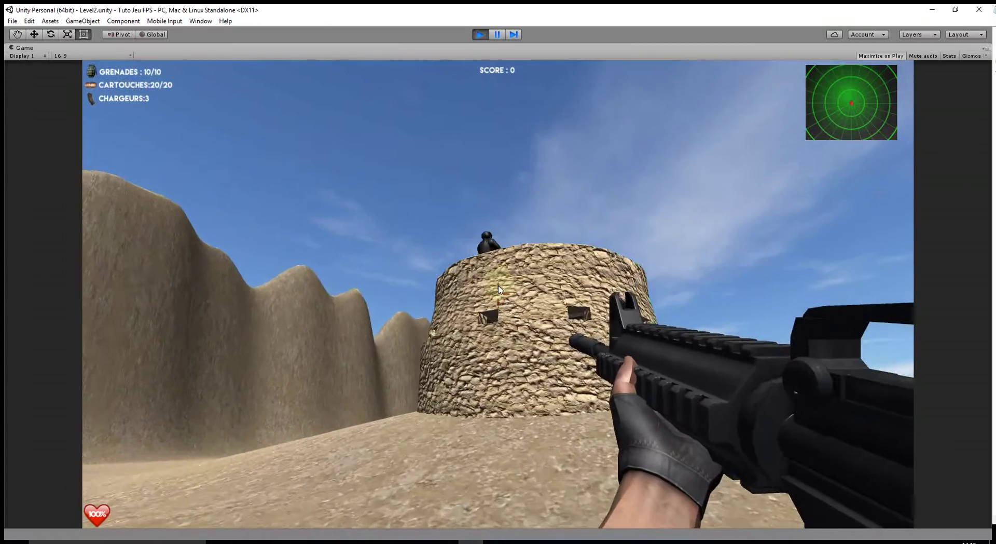
key(w)
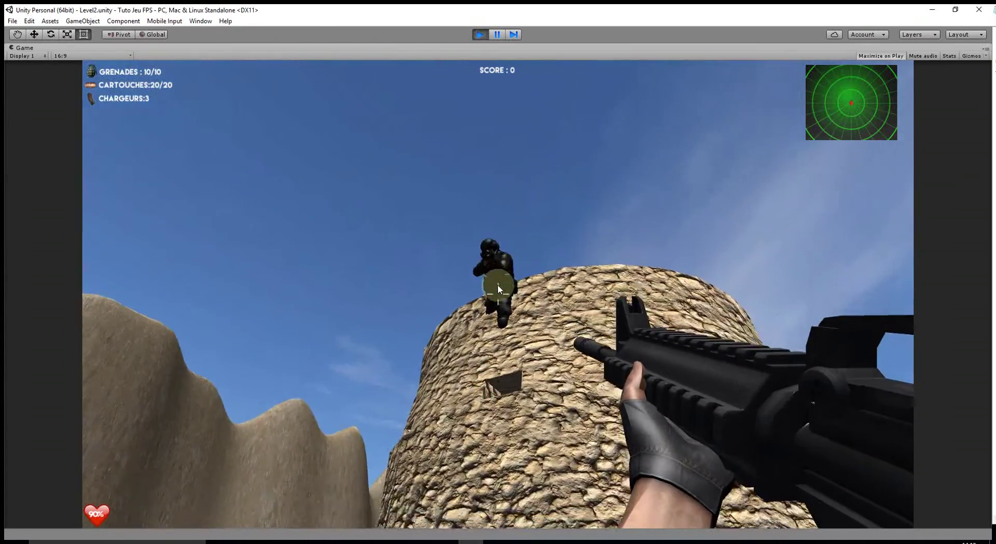
click(498, 285)
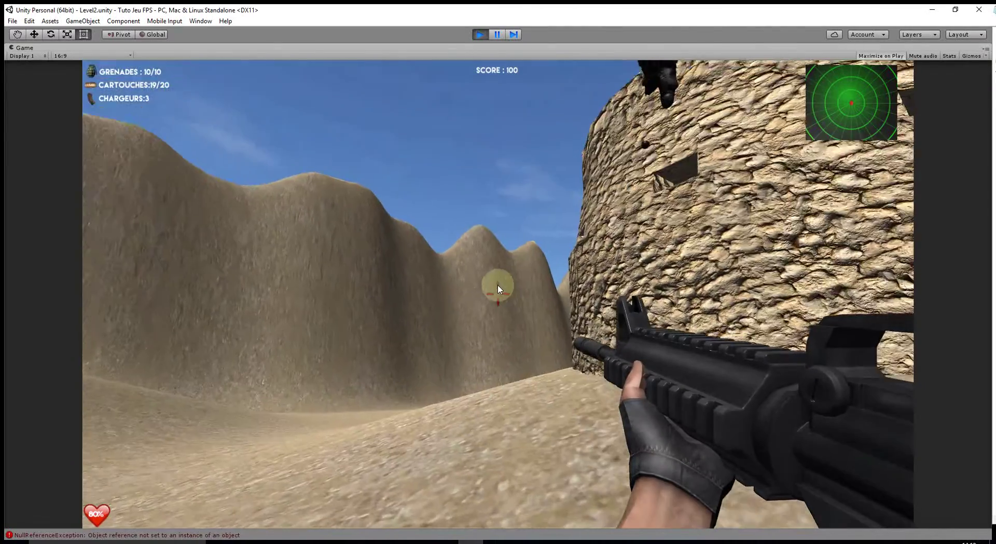
key(Escape)
click(477, 34)
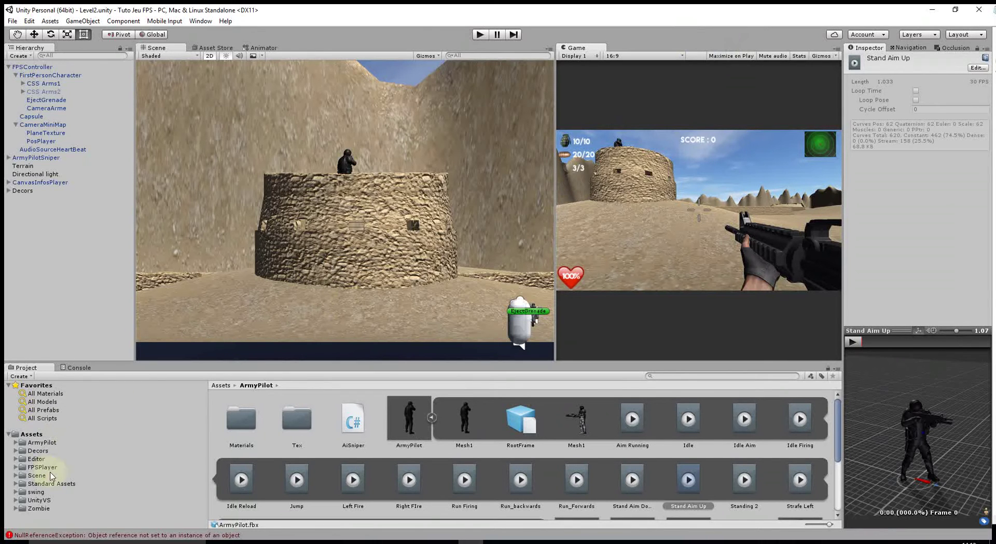
Step: Open Tir.cs at line 108 from the NullReferenceException, read the ZombieDead call, then close Visual Studio
double_click(93, 535)
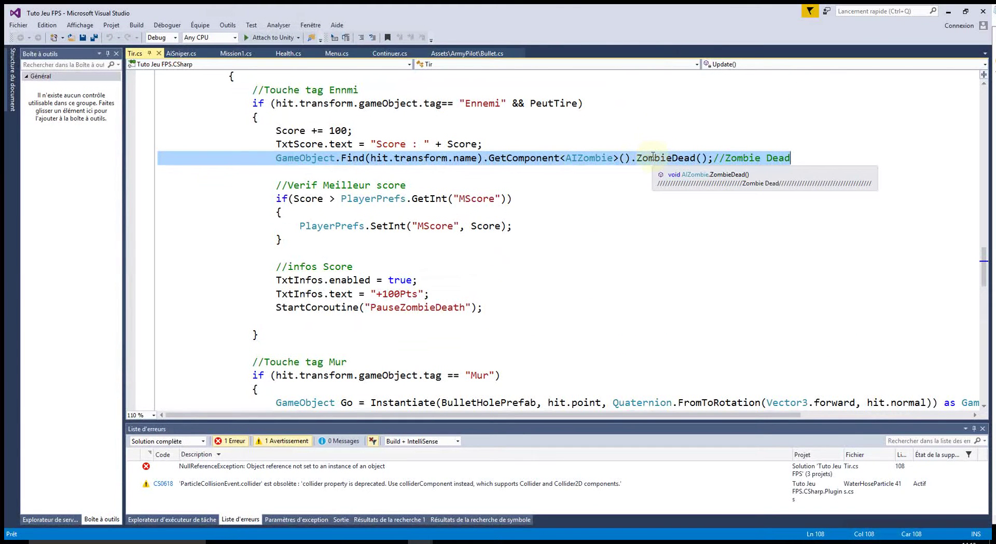
click(983, 13)
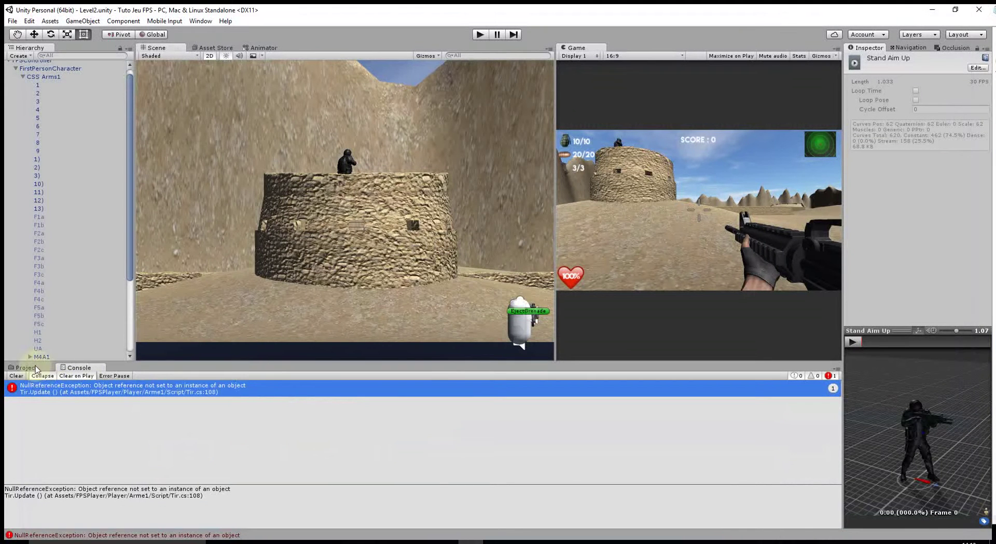
Step: Show the Project assets and expand the ArmyPilot model to list its animation clips
click(26, 368)
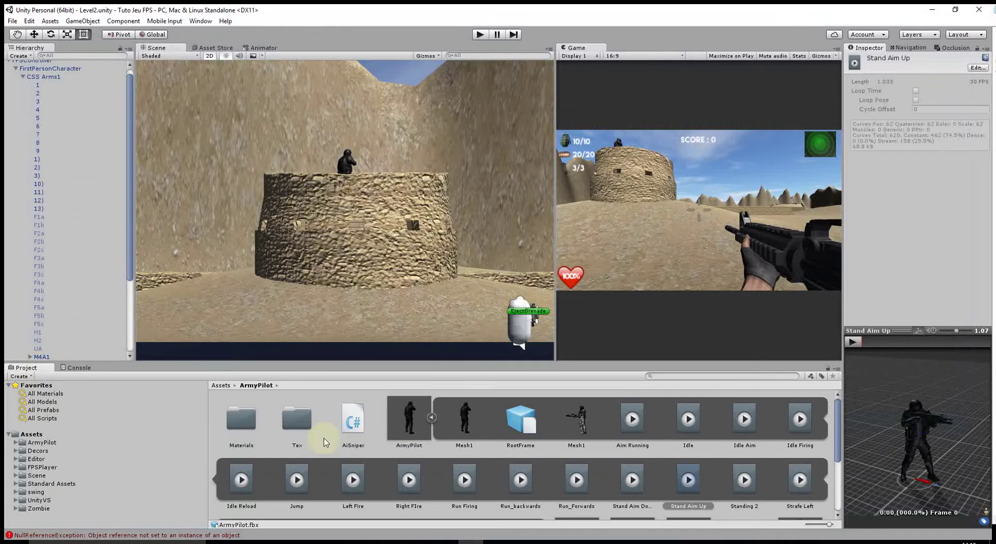
click(431, 417)
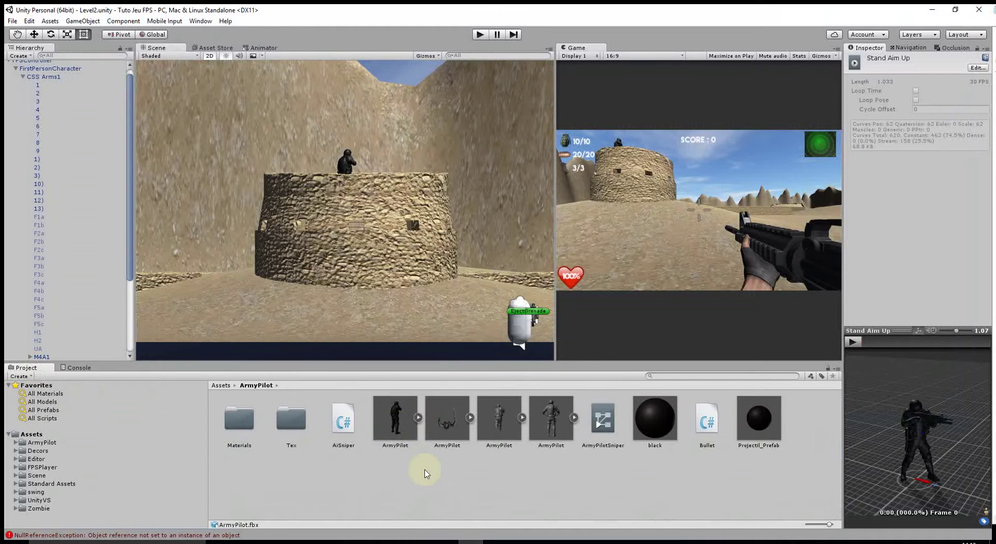
scroll(433, 255, down, 3)
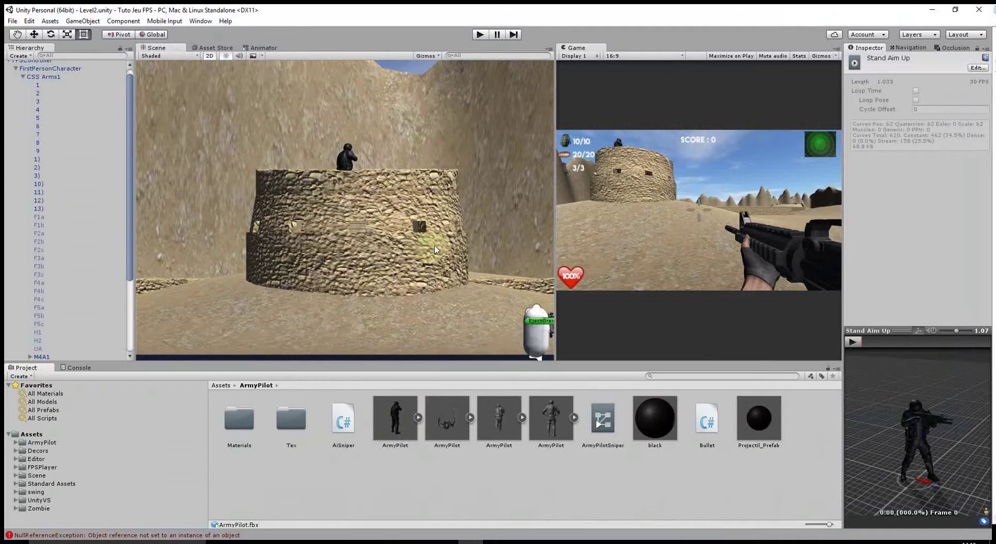
scroll(434, 255, down, 2)
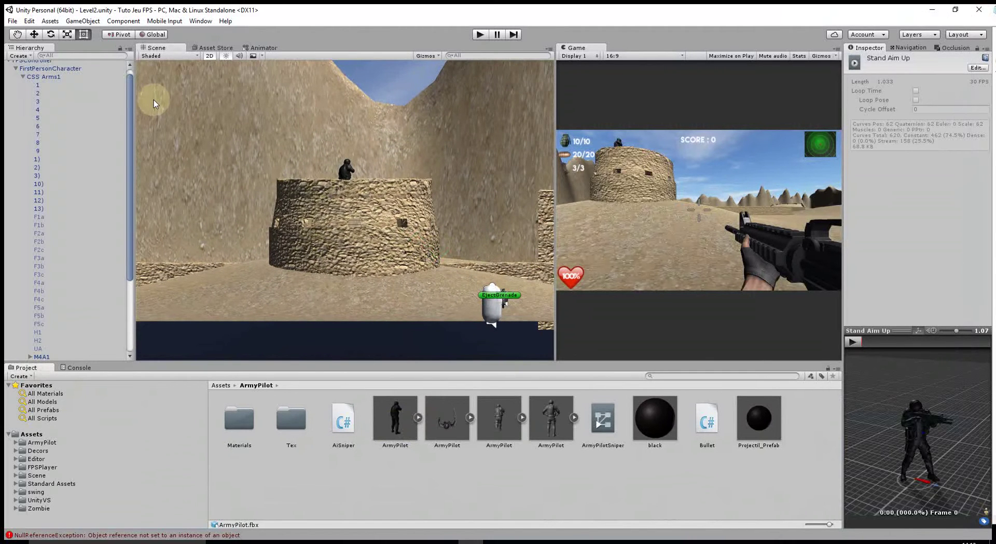
click(23, 76)
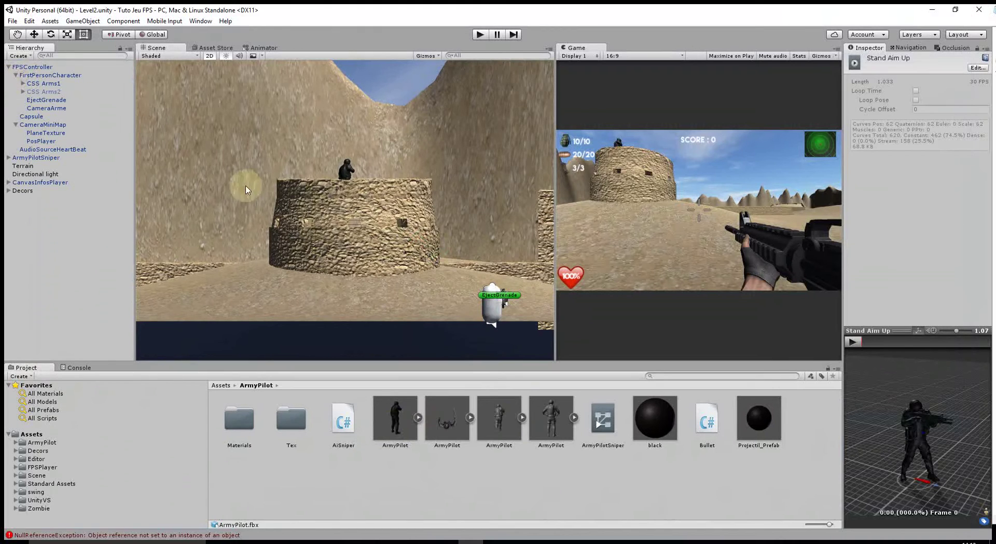
click(418, 419)
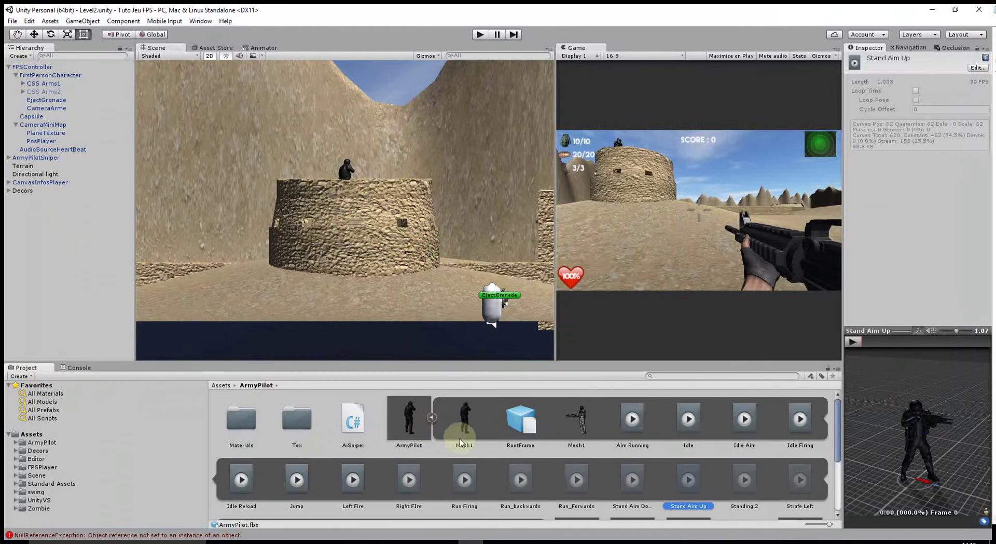
scroll(612, 423, down, 2)
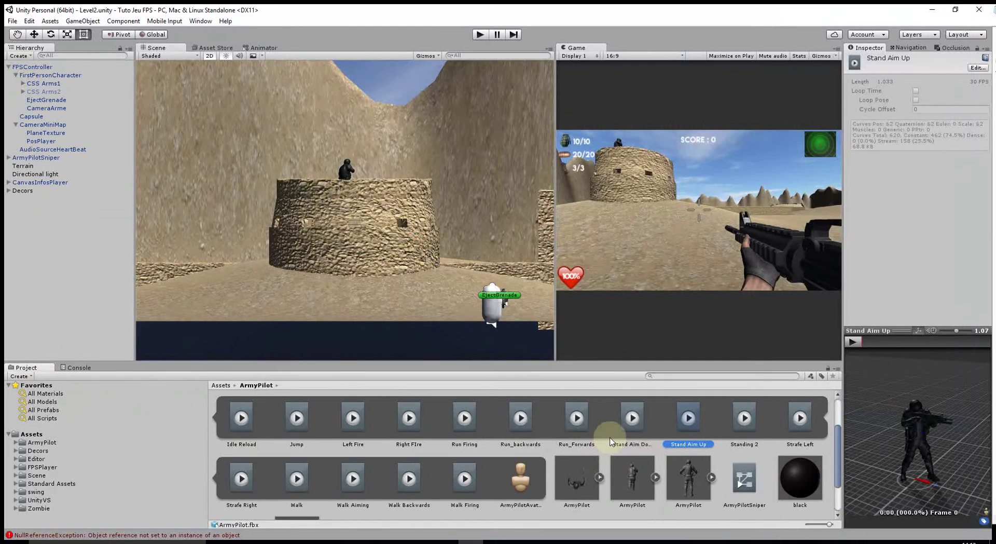
scroll(587, 439, up, 1)
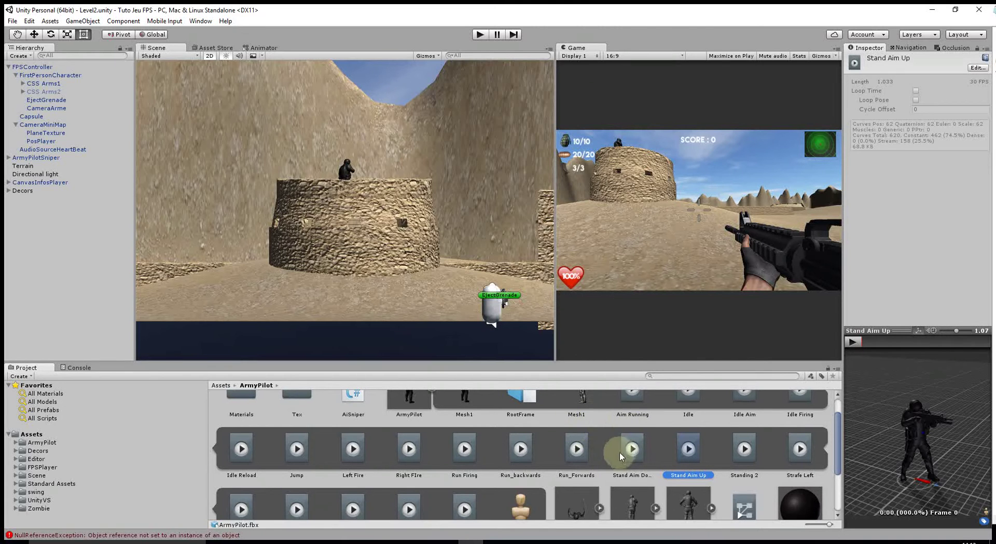
scroll(607, 457, up, 2)
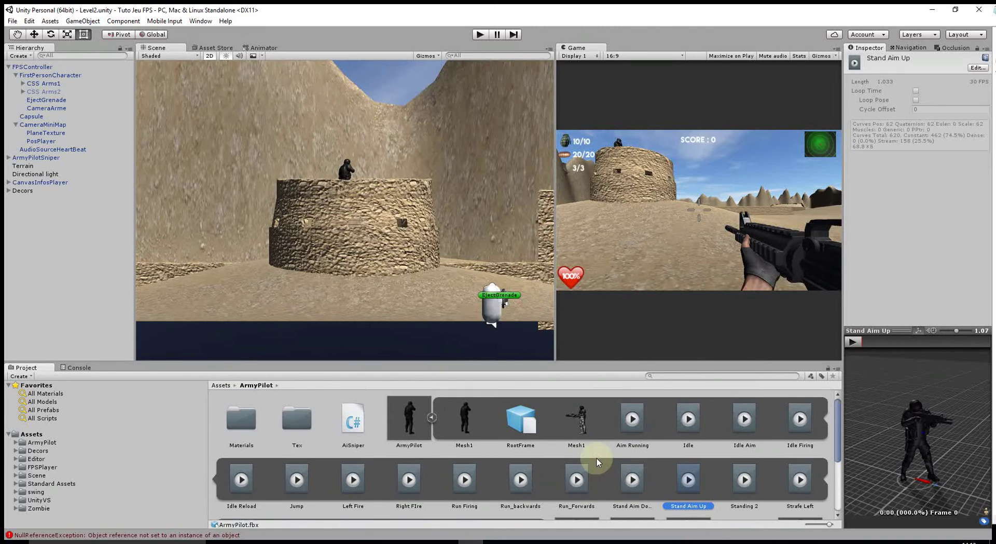
Step: Preview the Stand Aim Down, Run_Forwards and Stand Aim Up clips, ending on Stand Aim Up
click(635, 478)
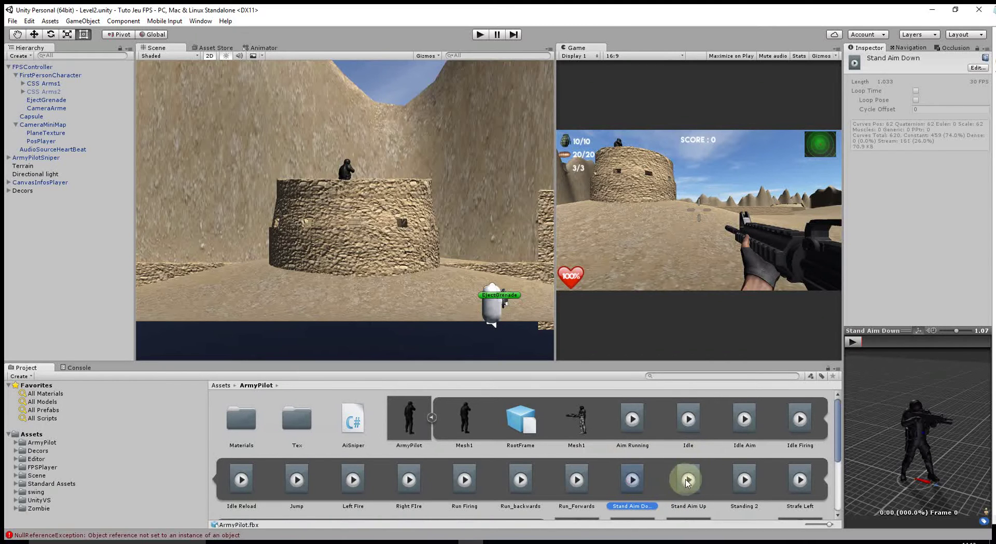
click(853, 341)
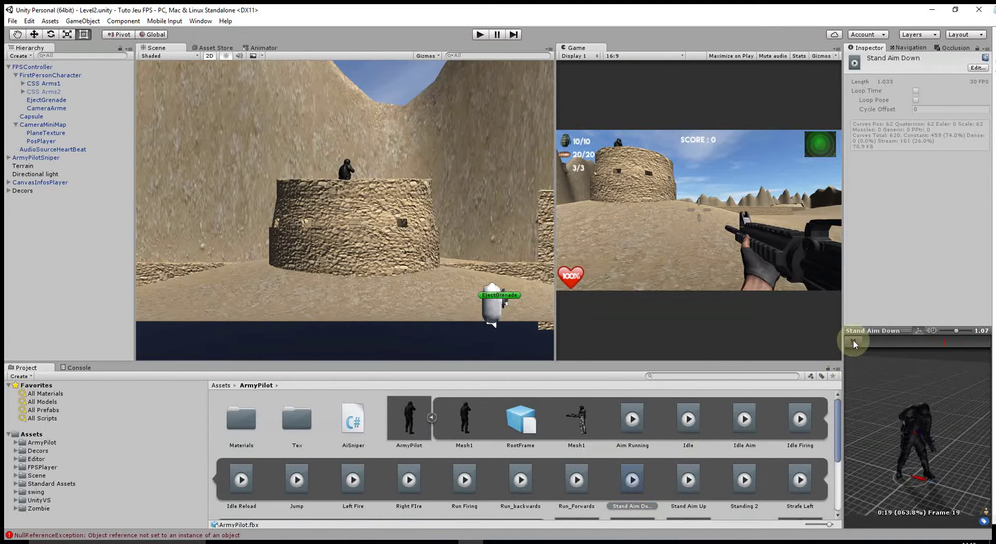
click(852, 341)
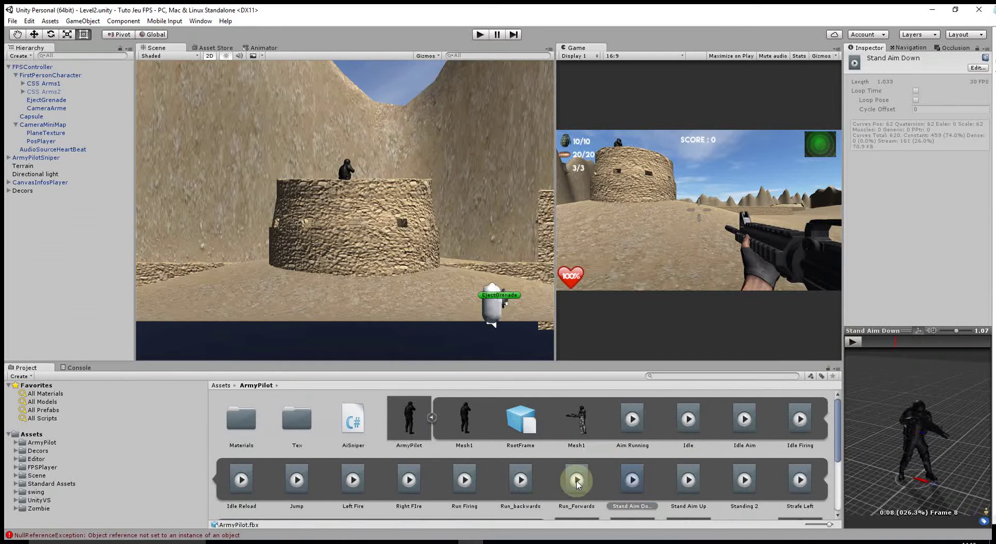
click(577, 480)
click(859, 341)
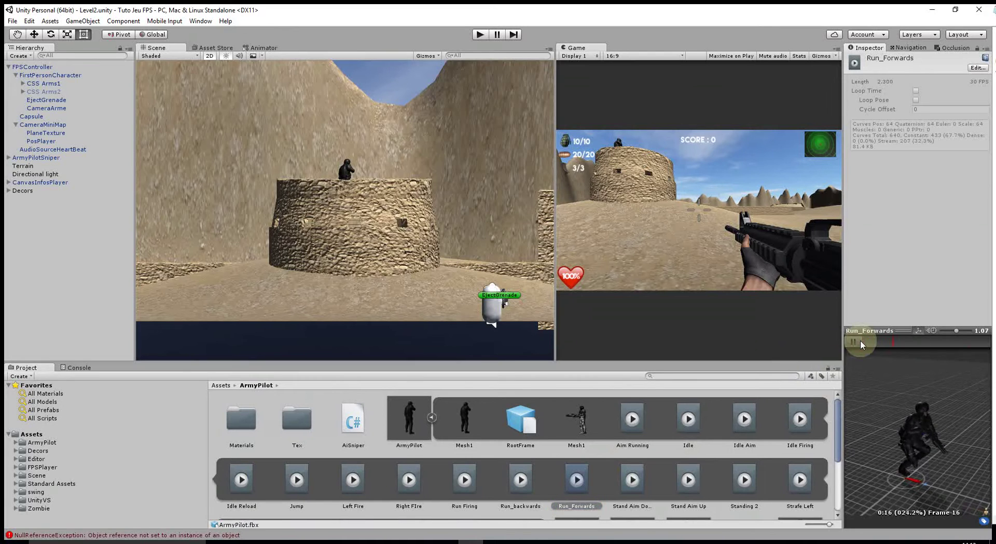
click(633, 481)
click(854, 341)
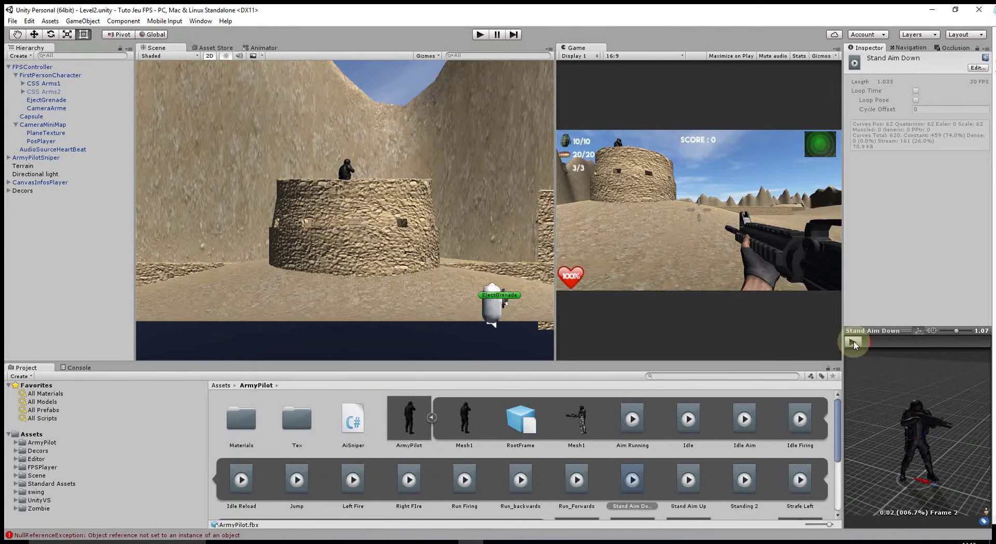
click(688, 488)
click(853, 342)
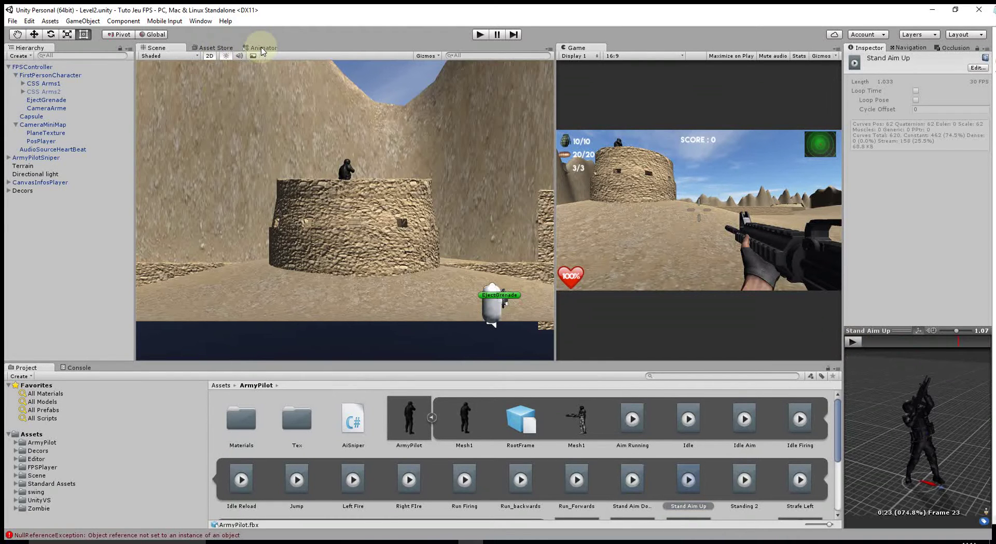
Step: Add Stand Aim Up as a new state in the sniper's Animator graph
click(262, 48)
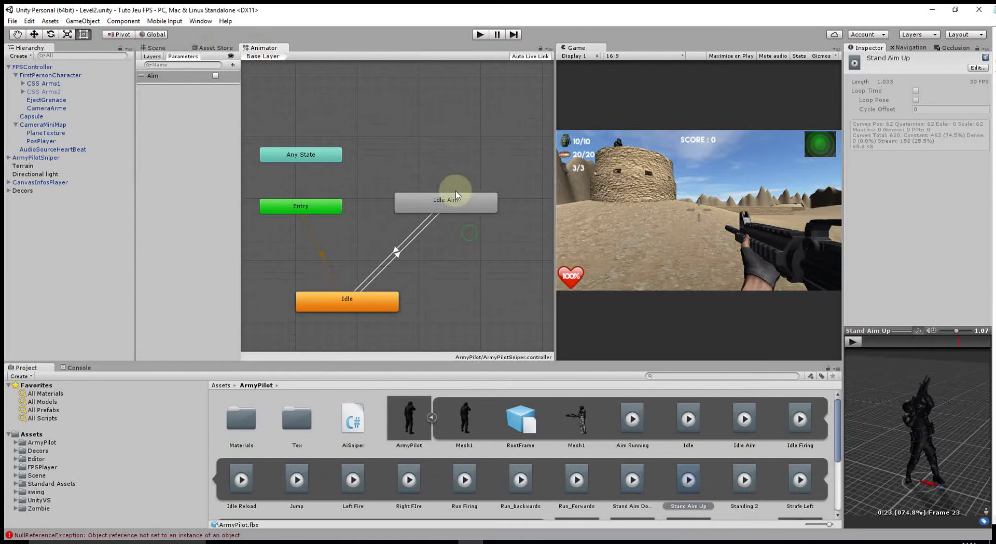
drag(689, 479, 427, 104)
click(852, 341)
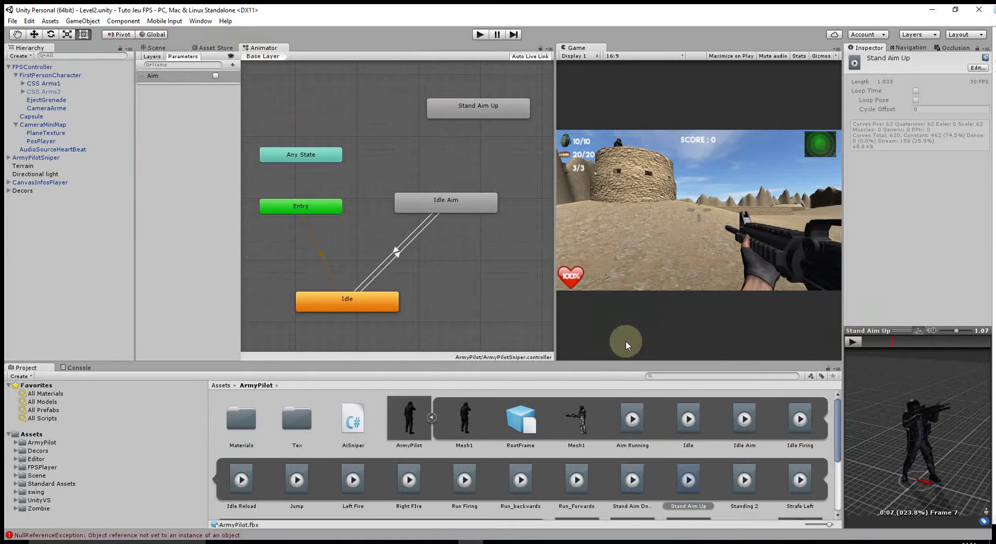
mouse_move(473, 112)
mouse_down()
mouse_move(430, 117)
mouse_move(448, 112)
mouse_up()
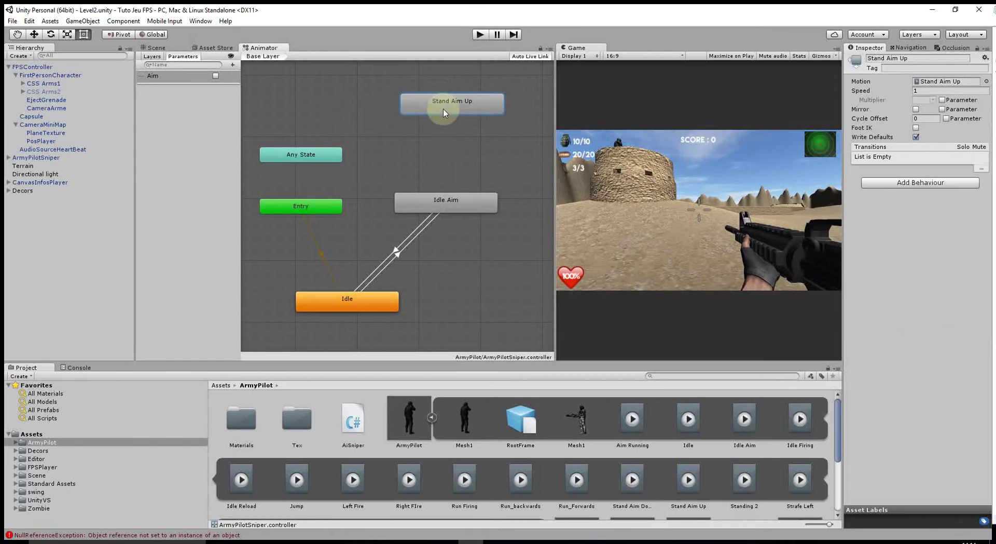
Step: Add a Trigger parameter named Dead
click(232, 65)
click(252, 112)
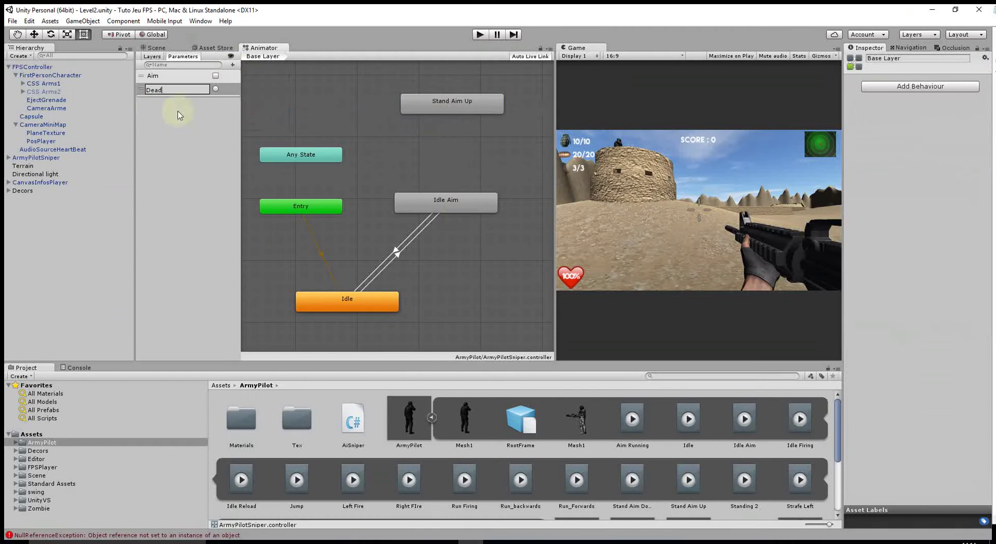
key(Return)
Step: Link Any State to Stand Aim Up with a Dead trigger condition, then run the game
right_click(308, 155)
click(348, 160)
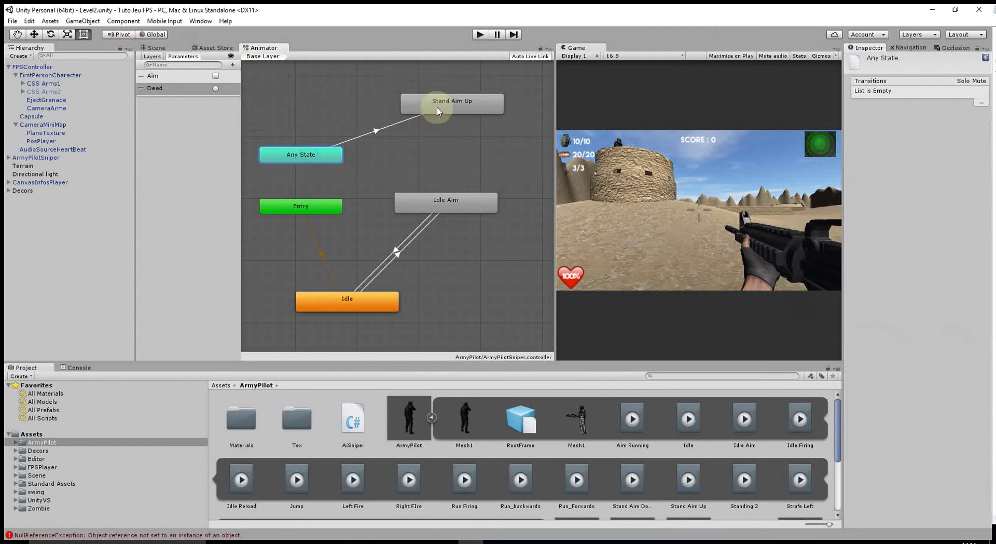
click(431, 108)
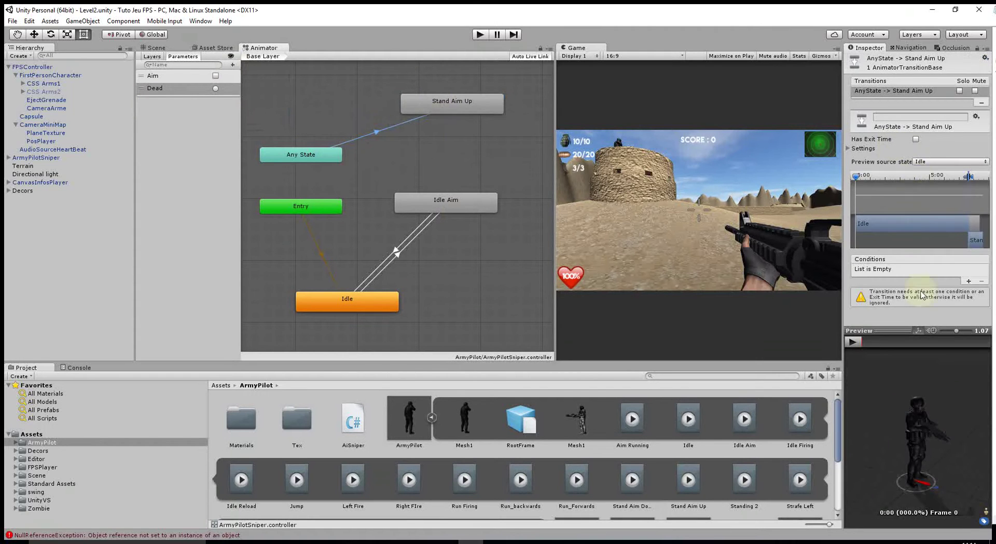
click(968, 281)
click(890, 270)
click(903, 287)
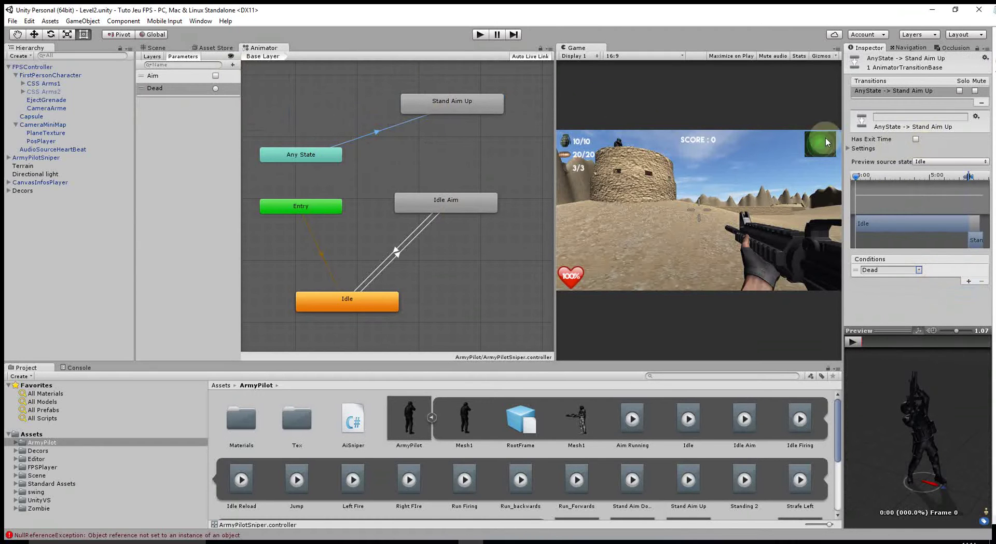
click(480, 34)
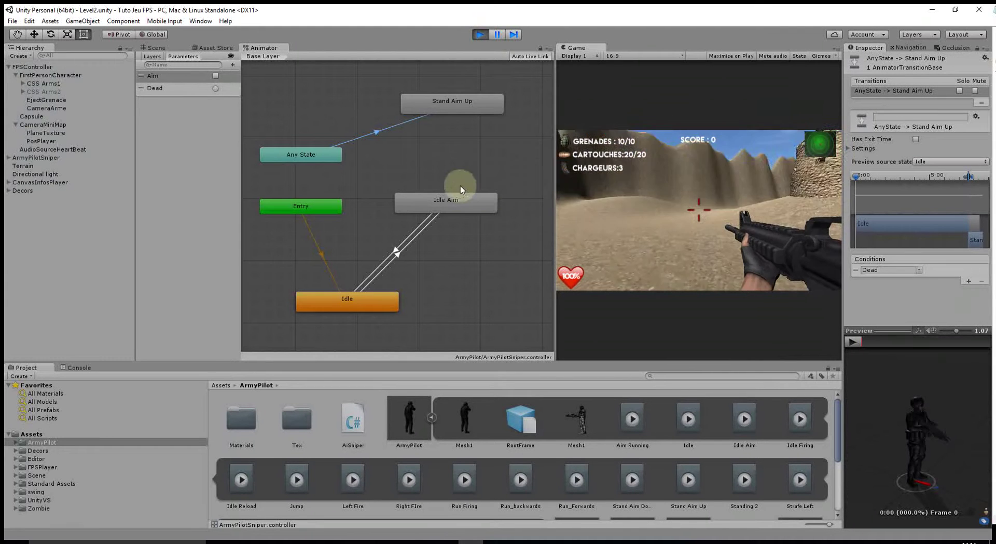
Step: Fire a shot and set the Dead trigger manually during play, then stop the game
click(699, 202)
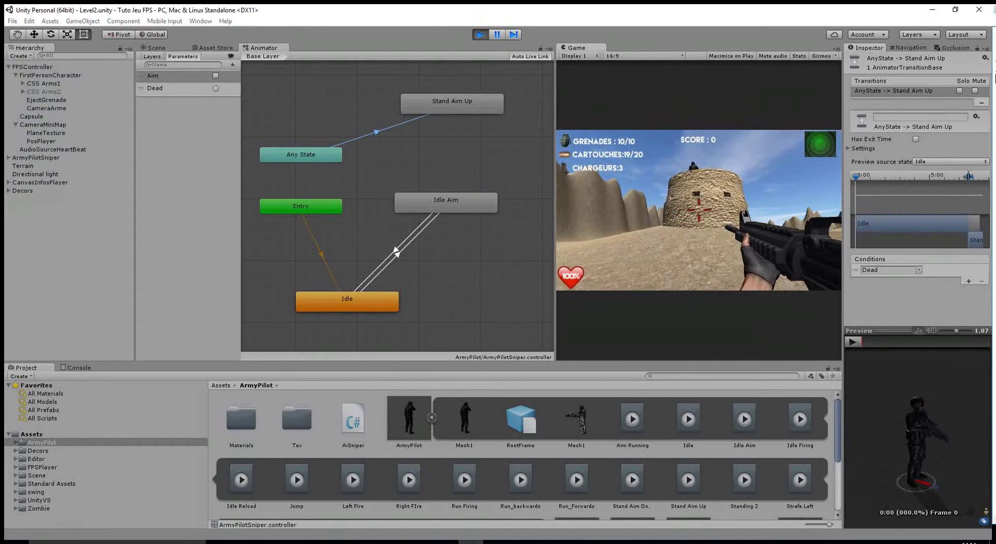
click(216, 89)
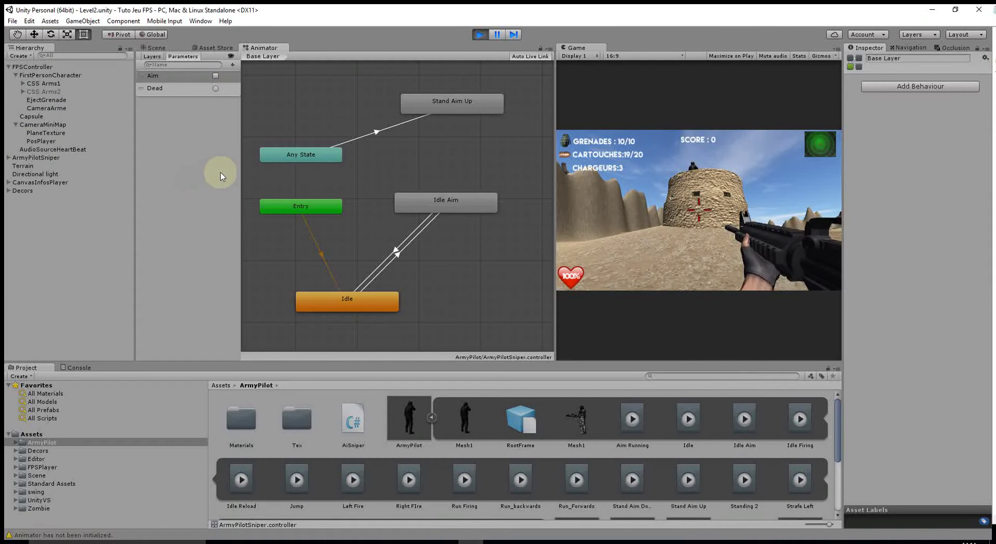
click(480, 34)
Step: Inspect the Any State to Stand Aim Up transition, collapse ArmyPilot, and run the game again
click(374, 133)
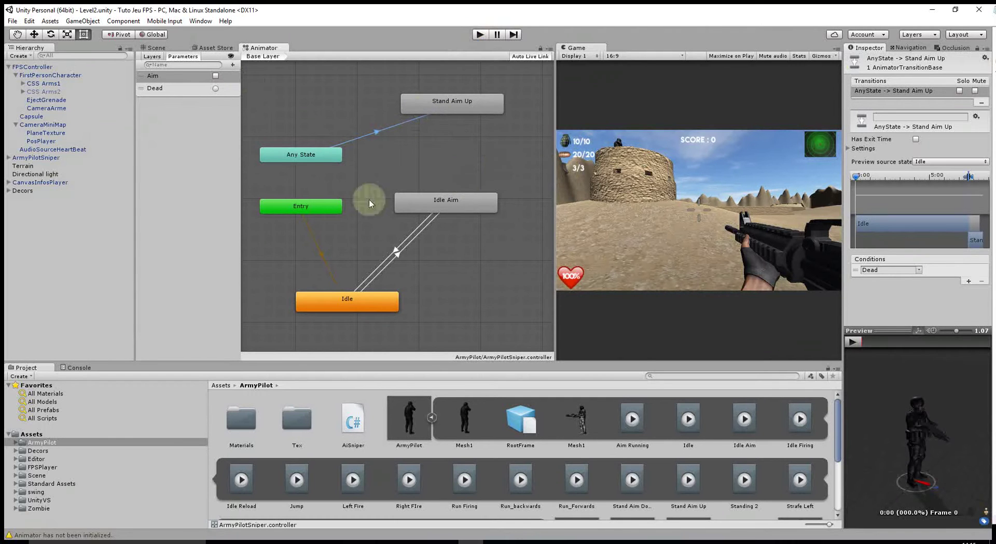
click(432, 417)
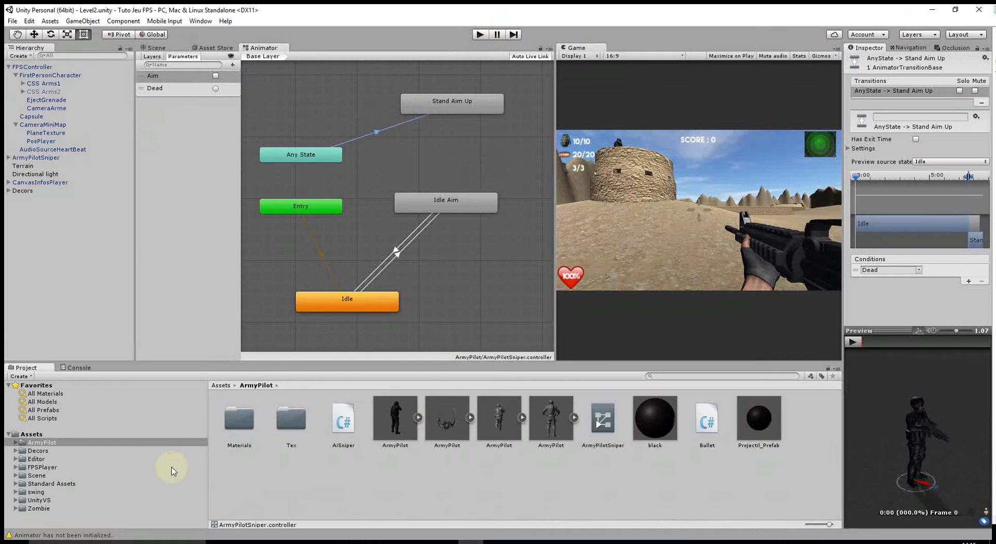
click(479, 35)
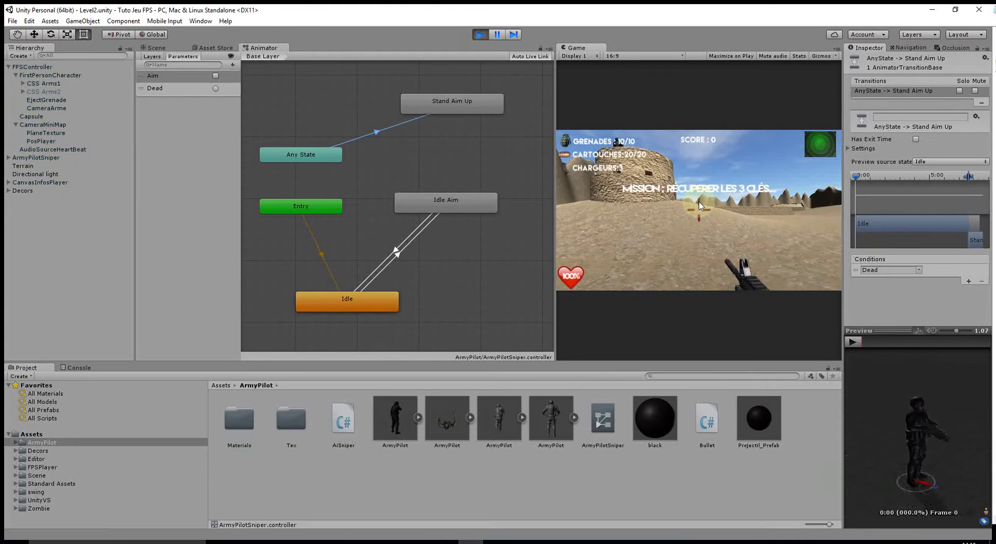
Step: Stop the game and remove the Mission 1 script component from FPSController
click(479, 34)
click(29, 68)
scroll(898, 488, down, 5)
scroll(898, 493, down, 5)
scroll(897, 502, down, 5)
scroll(898, 501, down, 3)
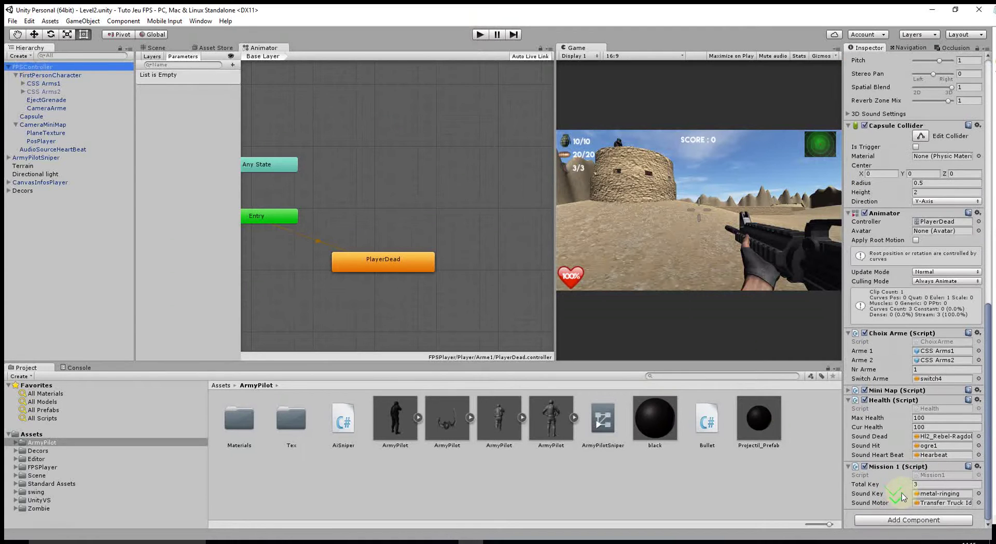
click(978, 466)
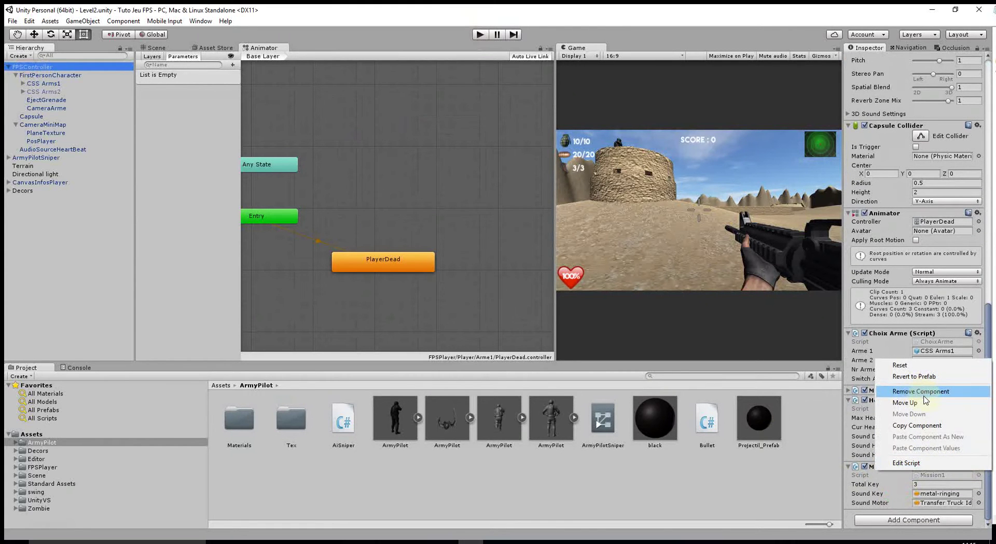
click(922, 392)
Step: Run the game briefly without Mission 1, then browse the FPSPlayer asset folder
click(480, 35)
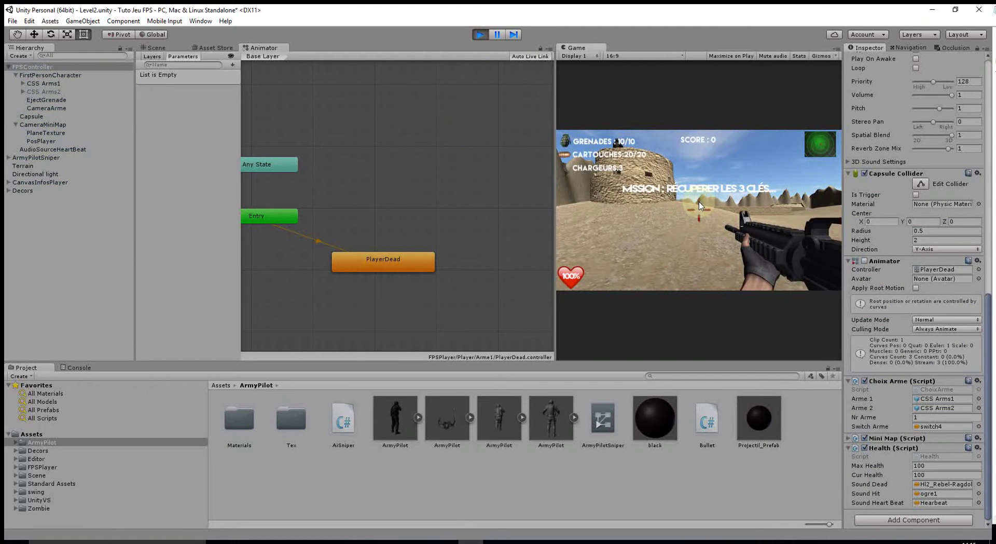
click(480, 34)
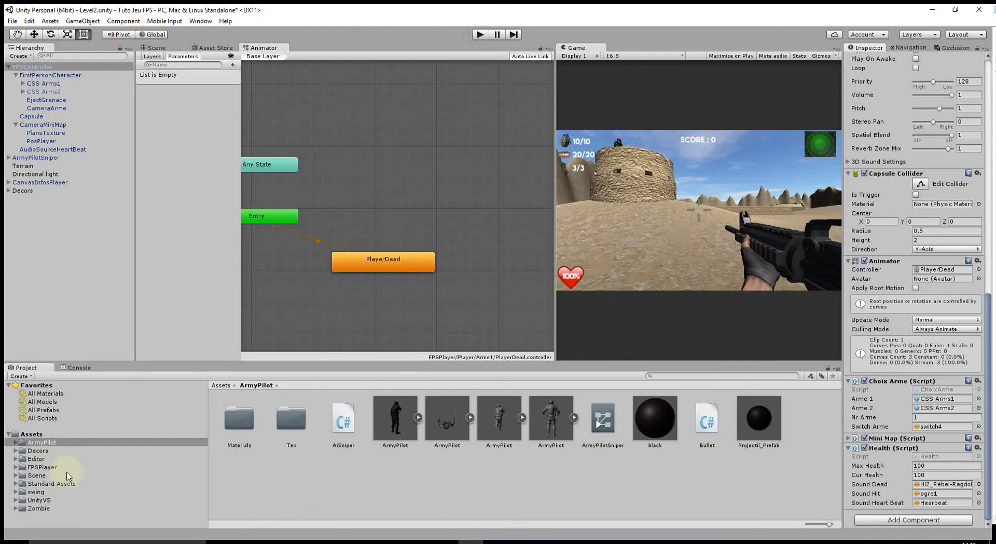
click(48, 468)
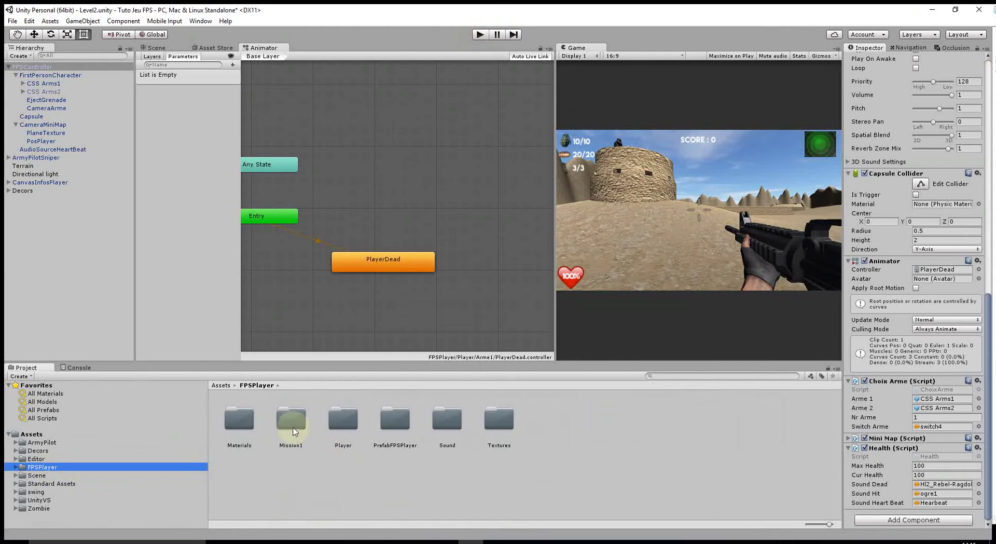
Step: Create a C# script named Tir2 in FPSPlayer/Player/Arme1/Script and open Tir.cs for editing
double_click(346, 424)
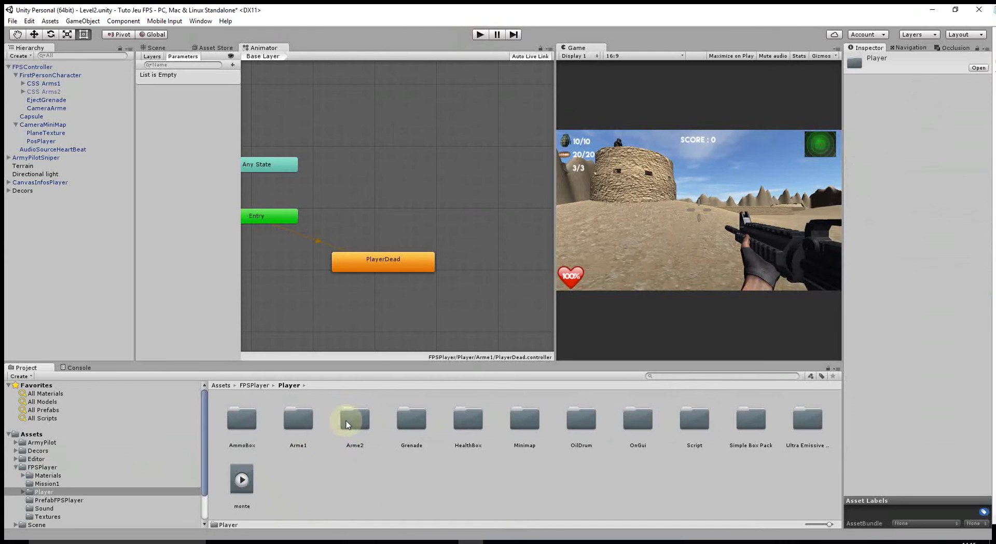
double_click(294, 419)
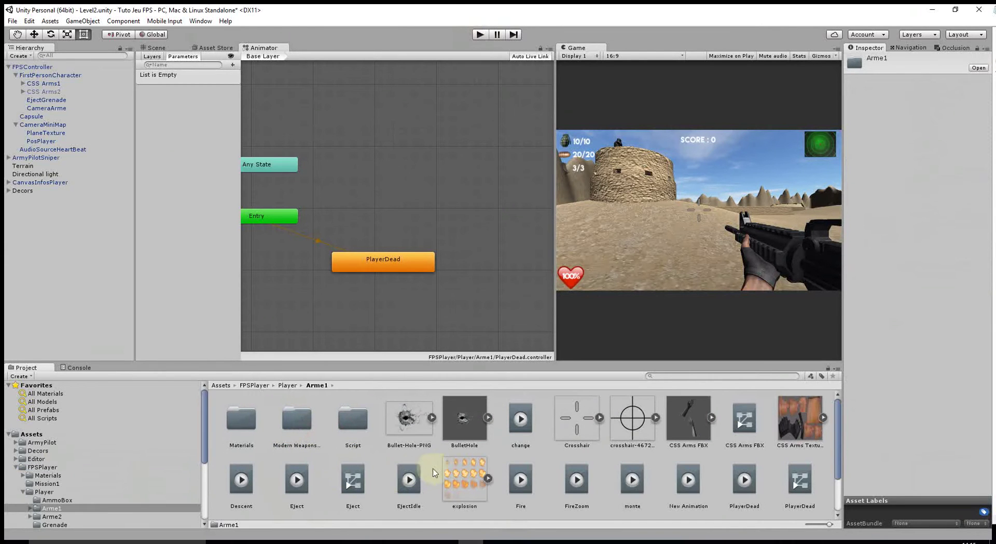
double_click(358, 423)
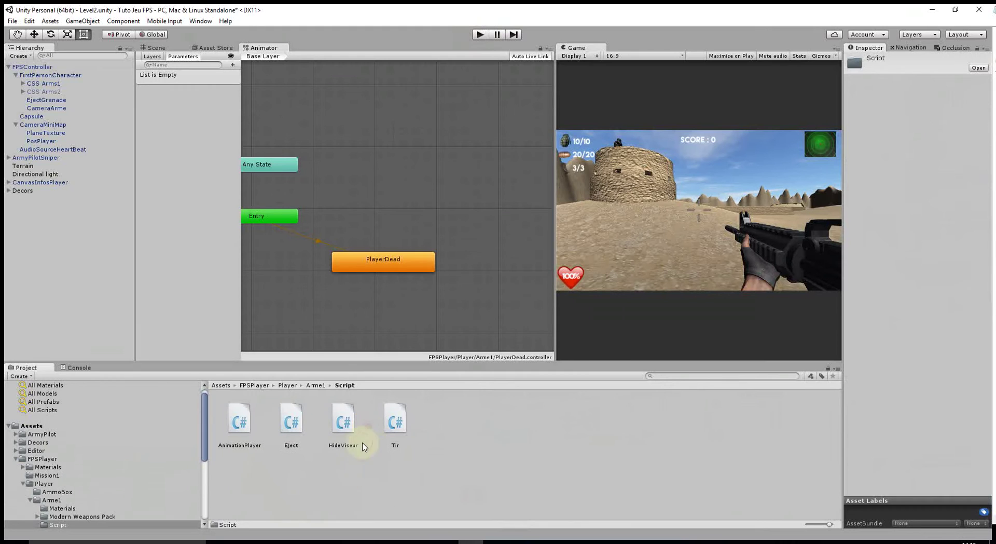
right_click(437, 472)
mouse_move(462, 283)
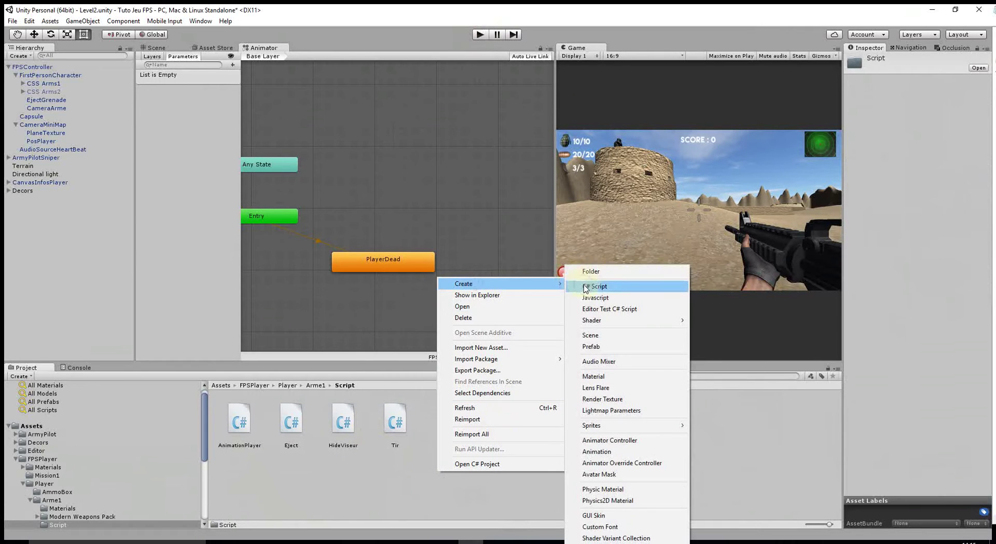
click(592, 286)
text(Tir2)
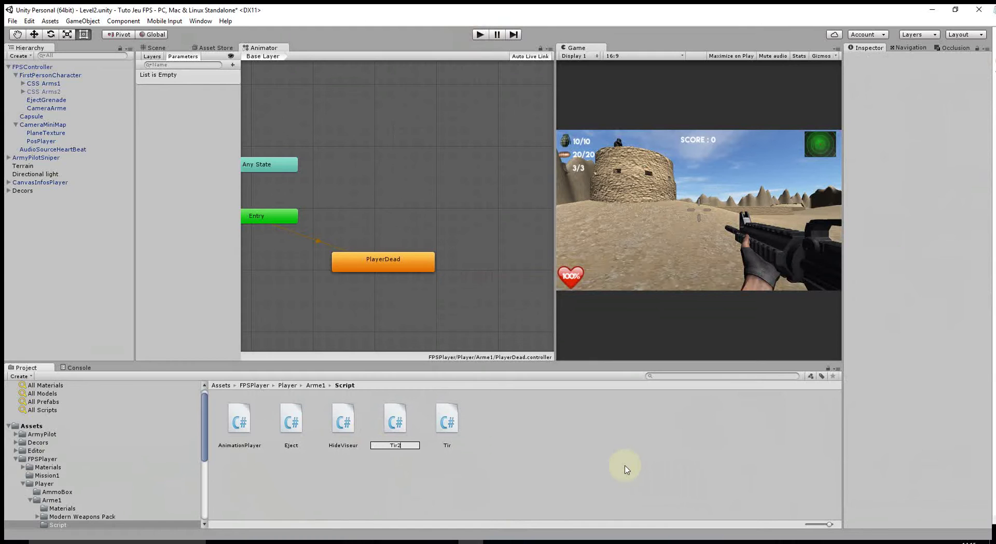
key(Return)
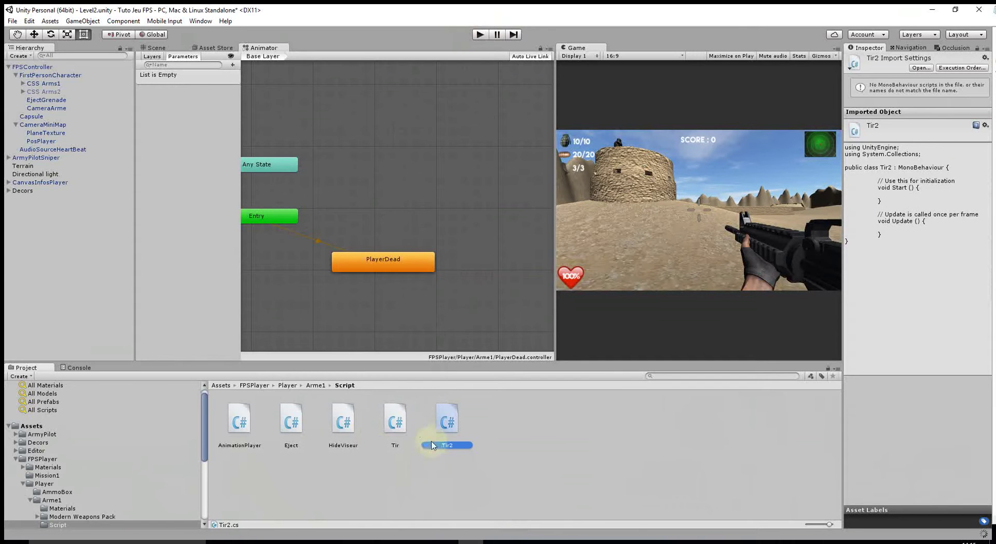
click(395, 423)
double_click(395, 423)
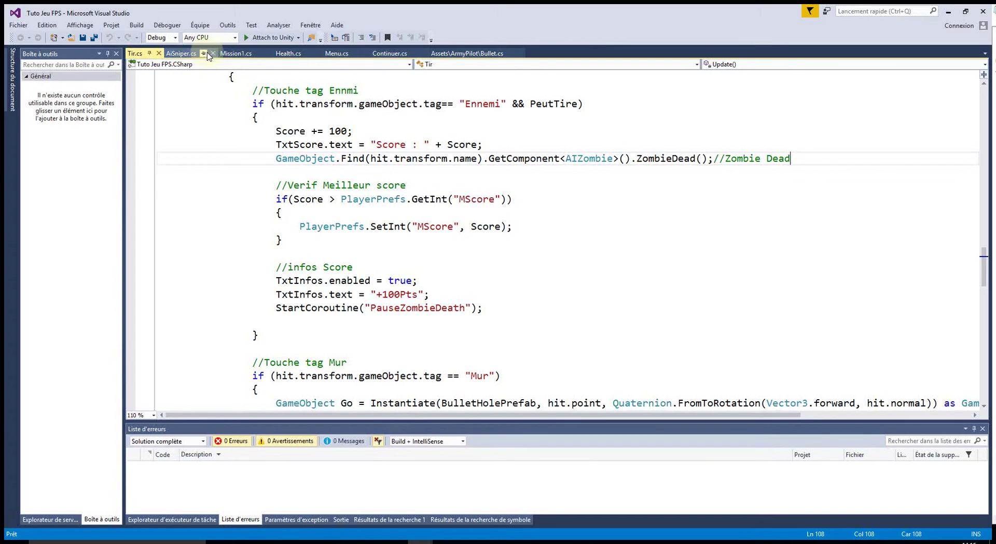
Step: Close the AiSniper, Mission1, Health, Menu, Continuer and Bullet tabs in Visual Studio
click(212, 54)
click(210, 54)
click(208, 53)
click(206, 53)
click(216, 53)
click(269, 53)
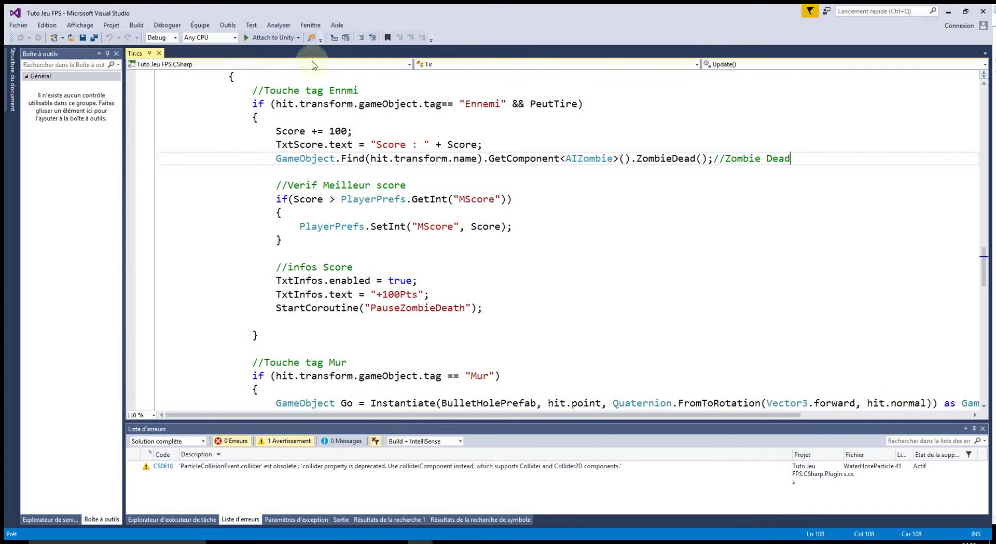
Step: Open Tir2.cs from Unity alongside Tir.cs, then select all the Tir.cs code
click(950, 11)
double_click(455, 425)
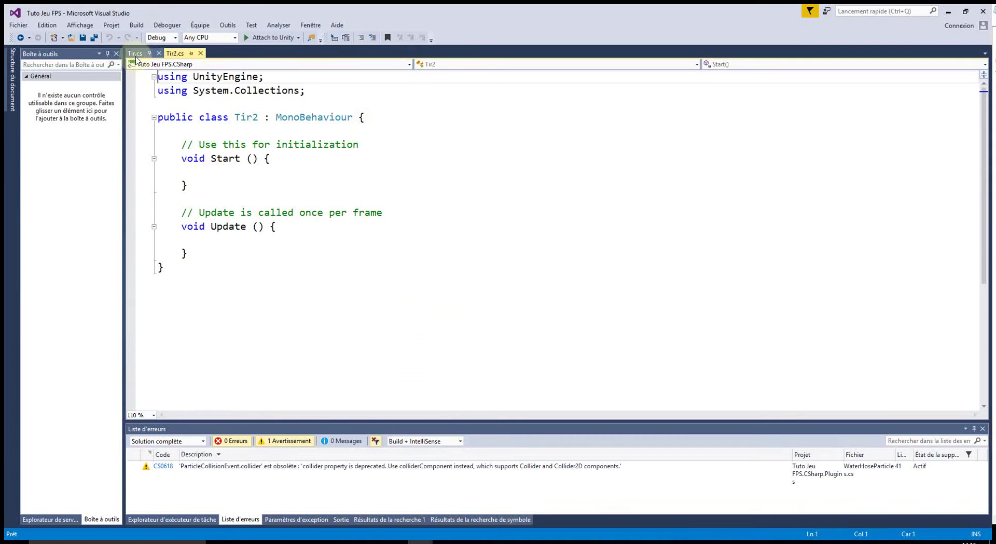
click(136, 55)
scroll(234, 251, down, 8)
scroll(234, 250, down, 7)
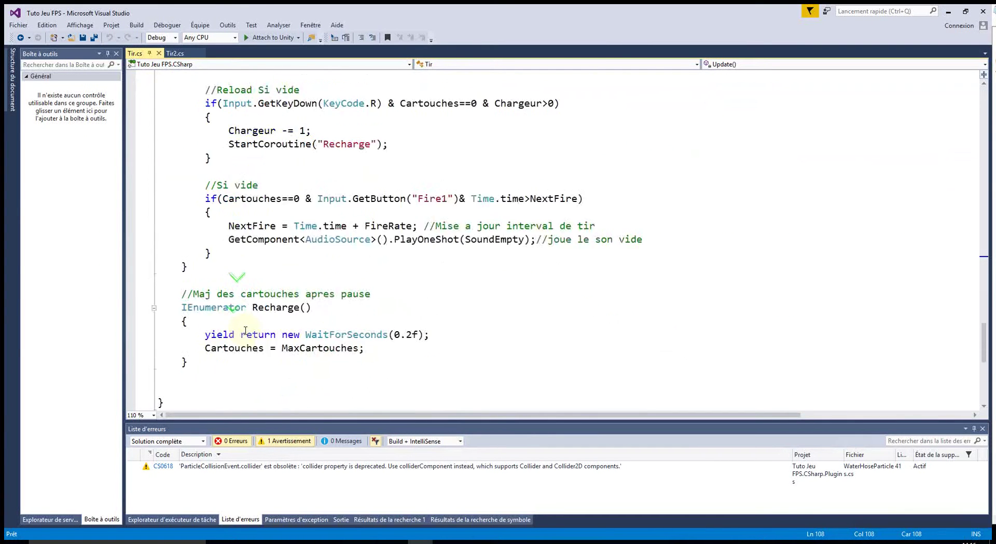
scroll(234, 251, down, 5)
mouse_move(209, 212)
mouse_down()
mouse_move(136, 64)
mouse_move(83, 4)
mouse_up()
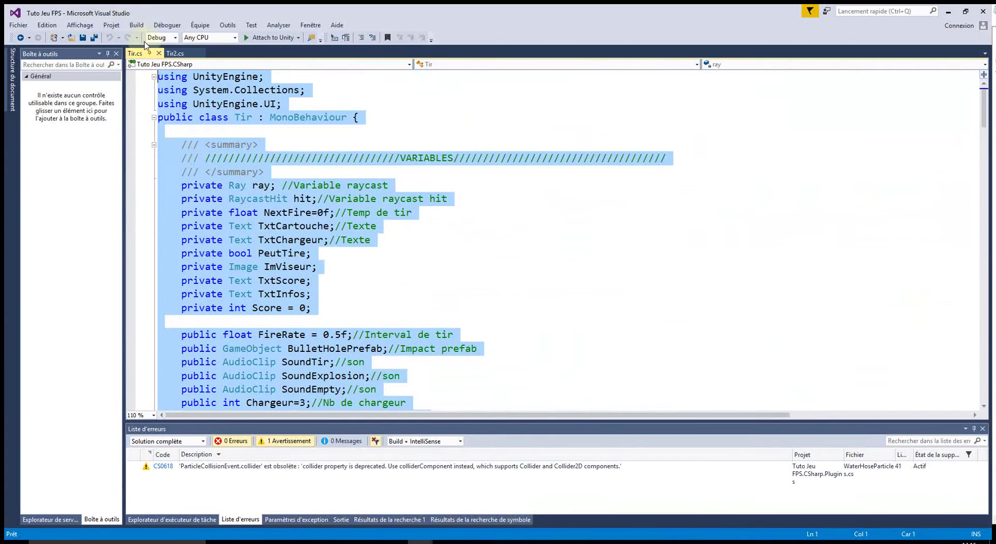
Step: Replace the Tir2.cs template with the pasted Tir code
click(175, 54)
drag(157, 76, 224, 289)
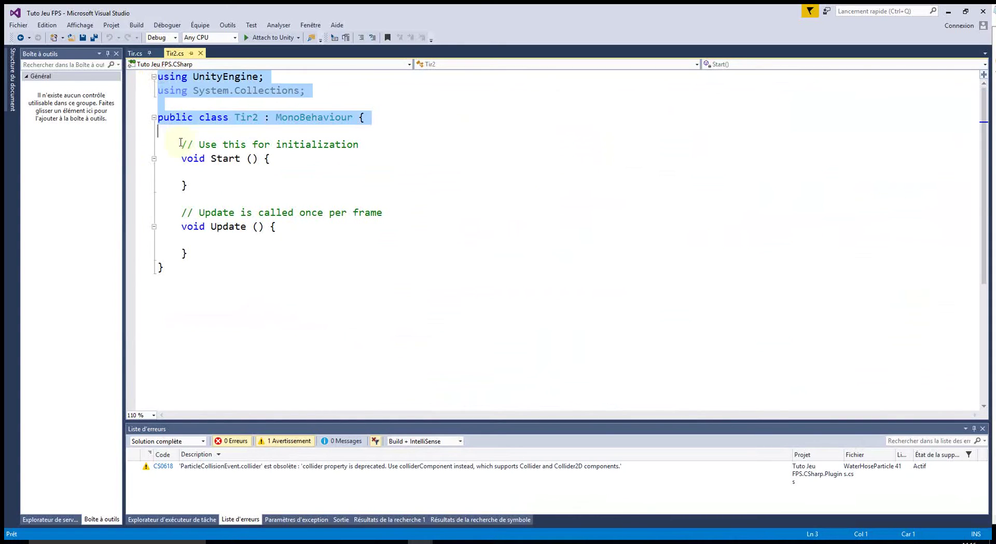
key(ctrl+v)
scroll(326, 232, up, 4)
scroll(326, 232, up, 12)
scroll(326, 231, up, 15)
scroll(326, 232, up, 7)
scroll(326, 232, up, 12)
scroll(327, 231, up, 3)
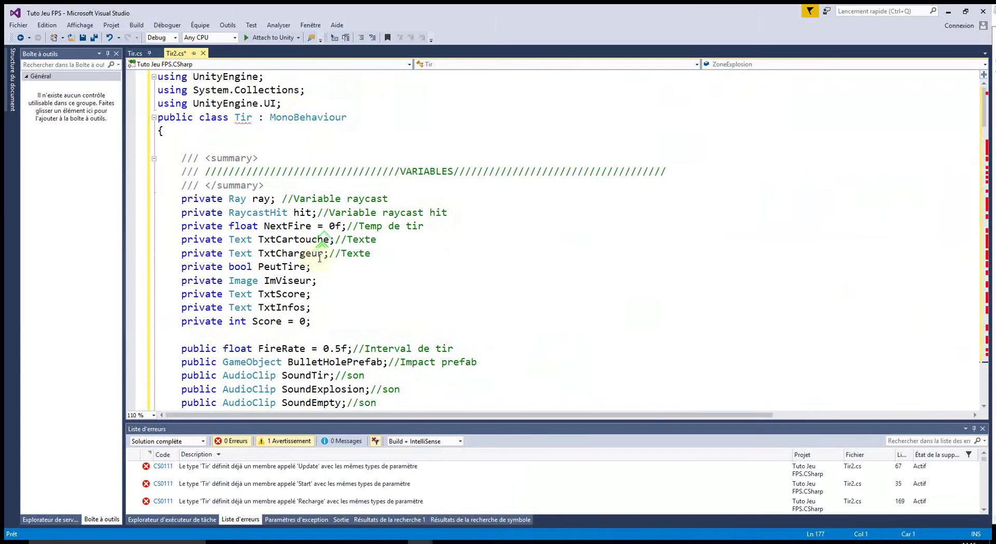
Step: Rename the class to Tir2, save, close Tir.cs and return to Unity
click(252, 119)
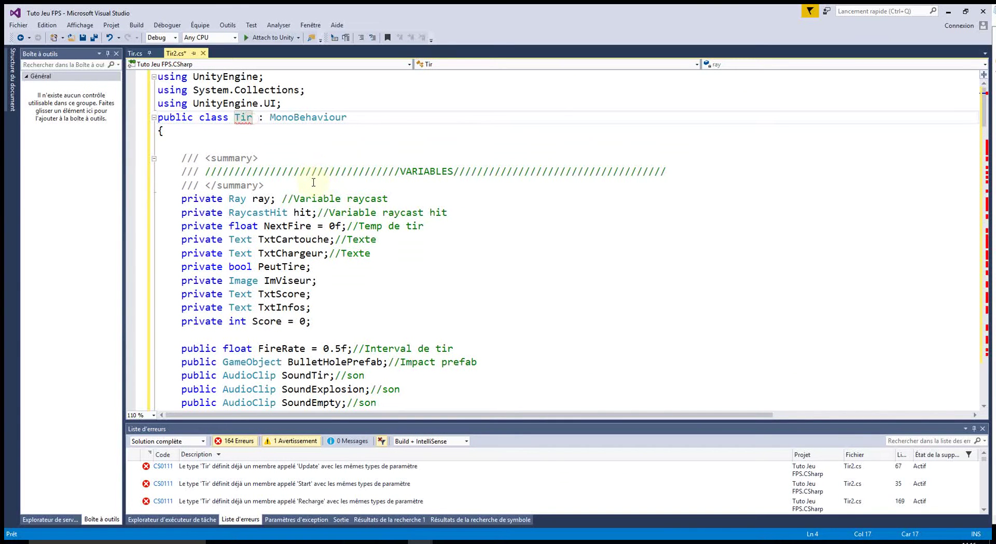
text(e)
key(BackSpace)
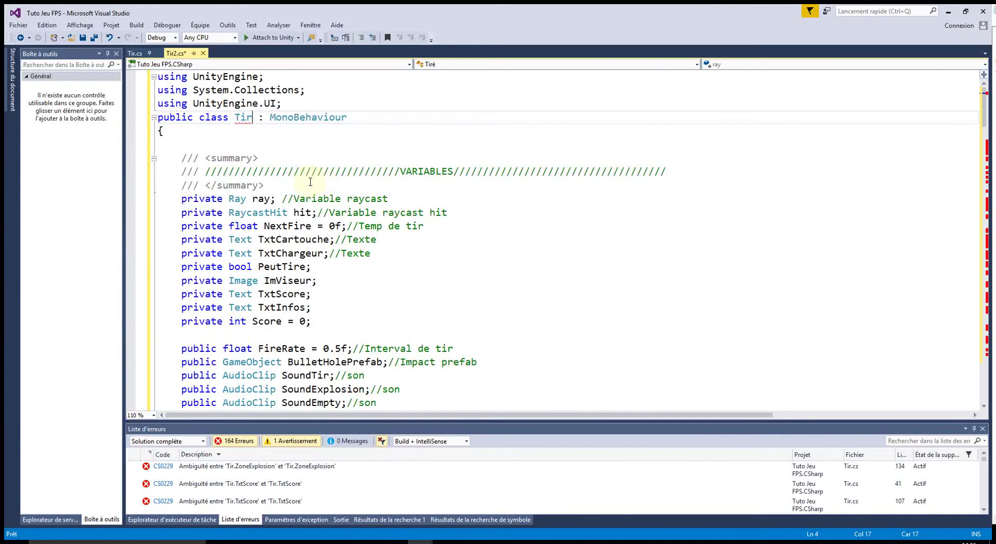
text(2)
click(353, 212)
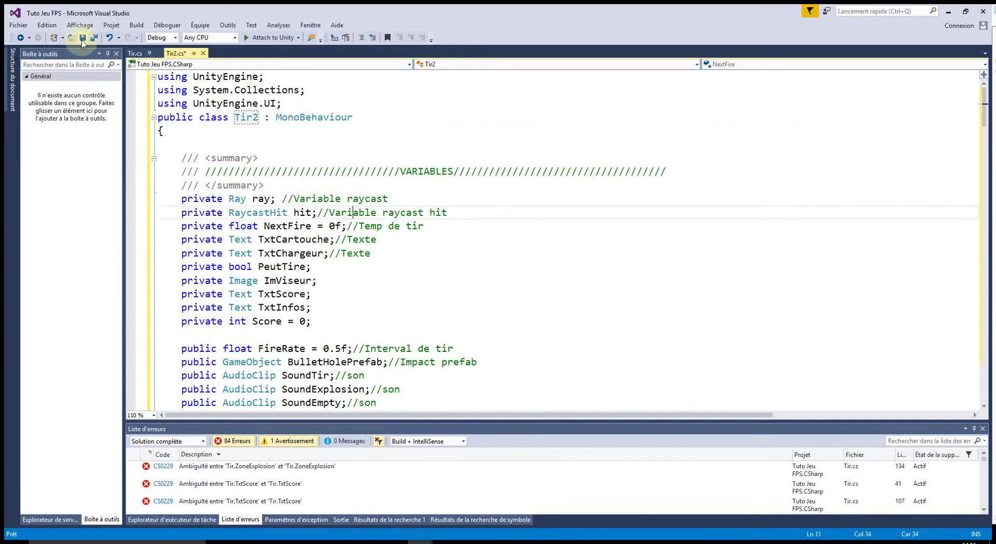
click(82, 38)
click(158, 52)
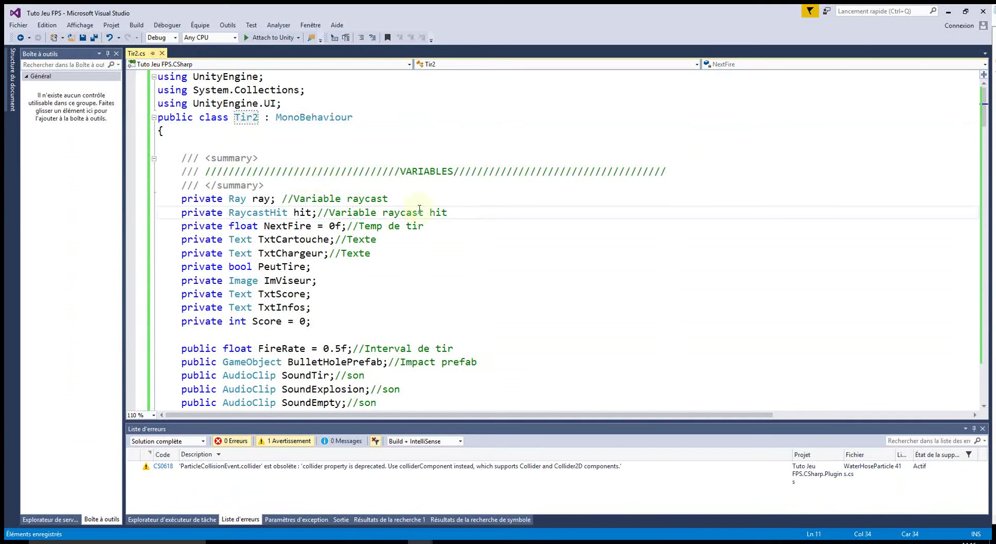
click(947, 14)
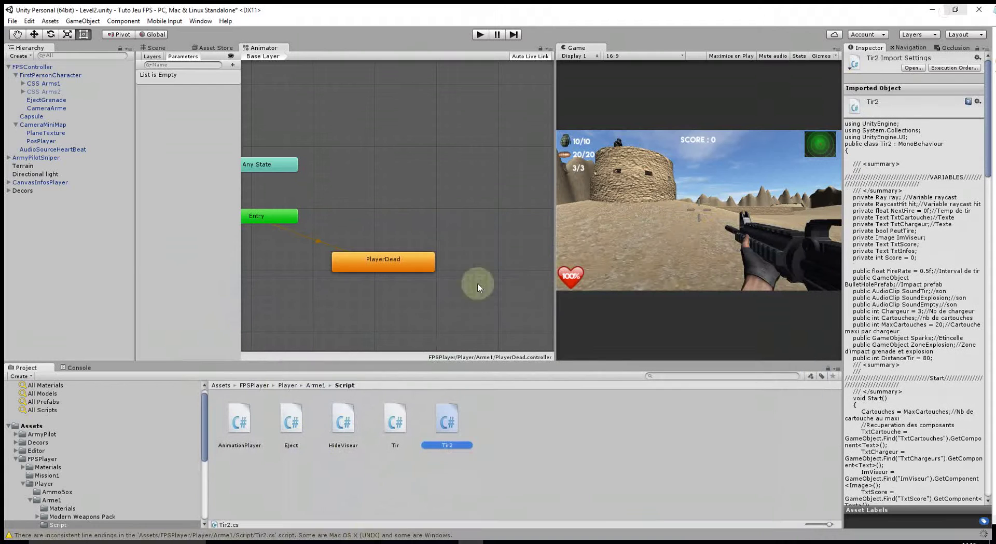
Step: Select the M4A1 weapon under CSS Arms1 and attach the Tir 2 script to it
click(32, 83)
click(22, 83)
scroll(44, 268, down, 5)
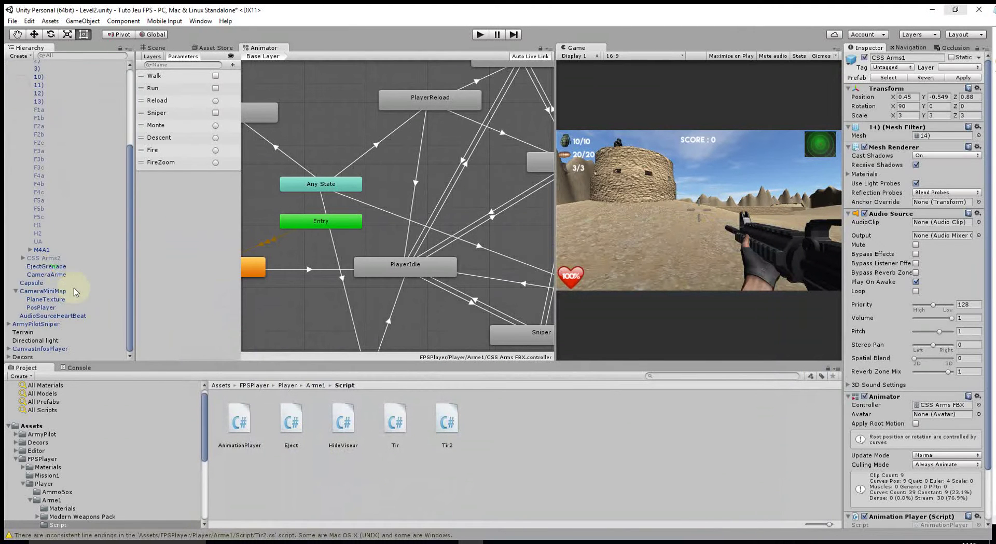
click(42, 250)
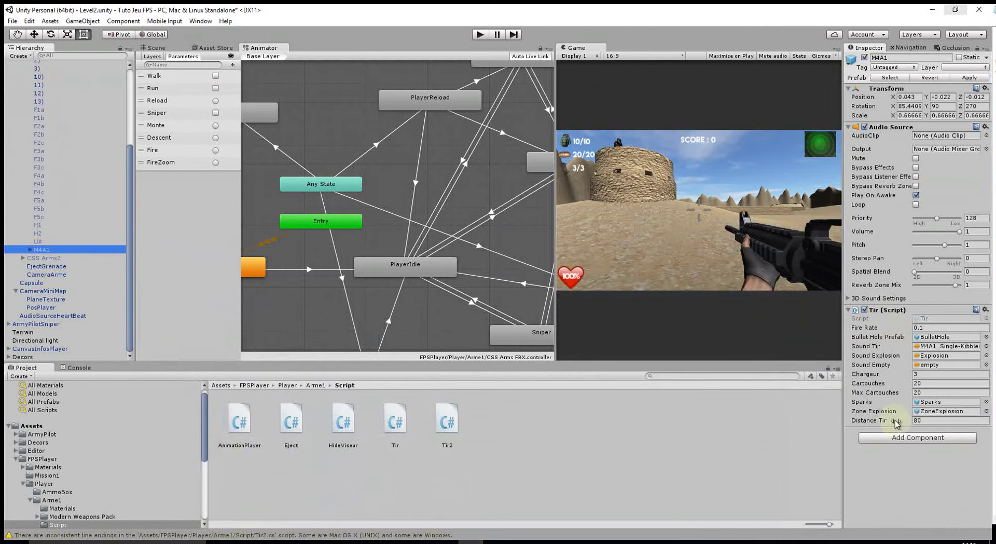
click(889, 437)
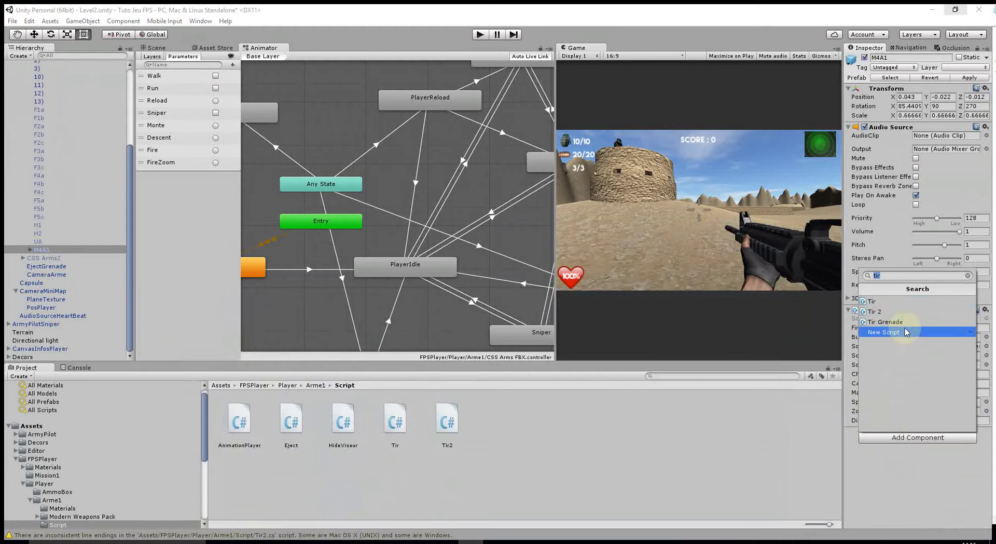
click(896, 313)
Step: Set Tir 2's Fire Rate to 0.1 and locate the bullet hole asset used by Tir
scroll(919, 446, down, 2)
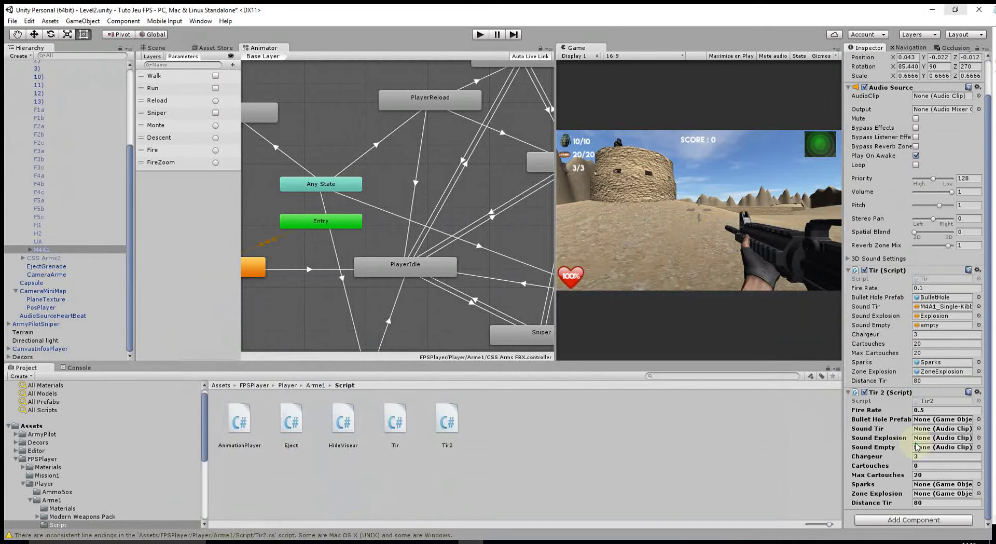
click(936, 410)
text(0.1)
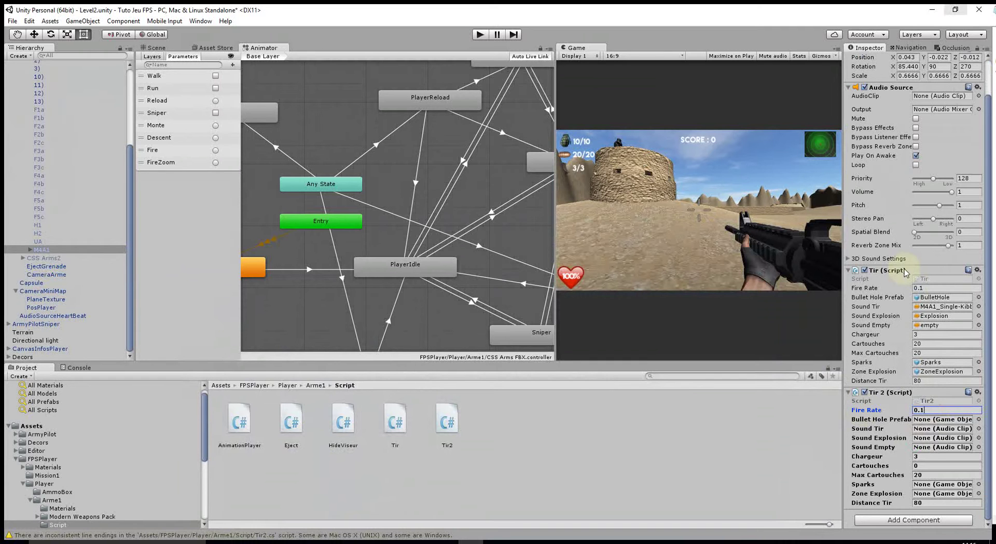
click(936, 297)
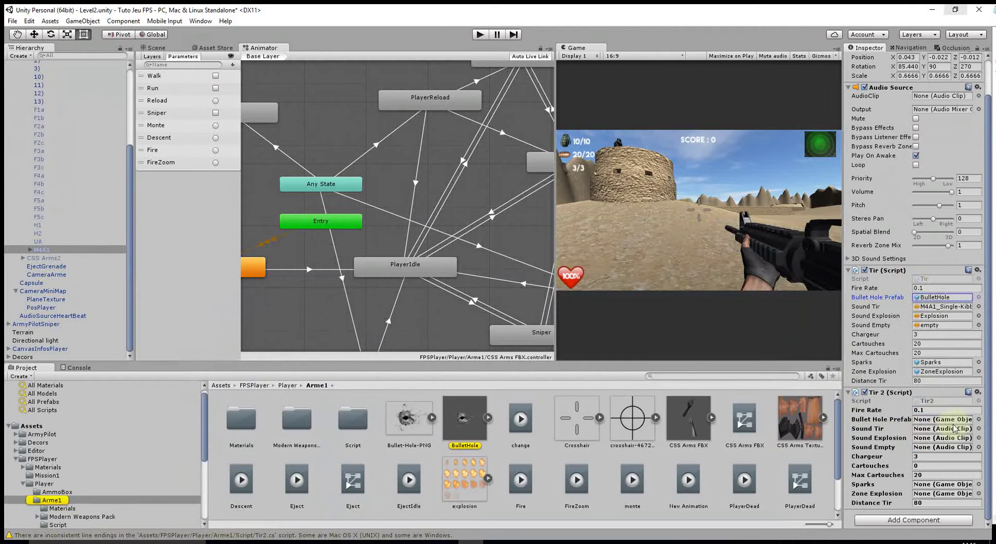
Step: Assign BulletHole and the M4A1_Single firing sound to Tir 2's fields
double_click(930, 298)
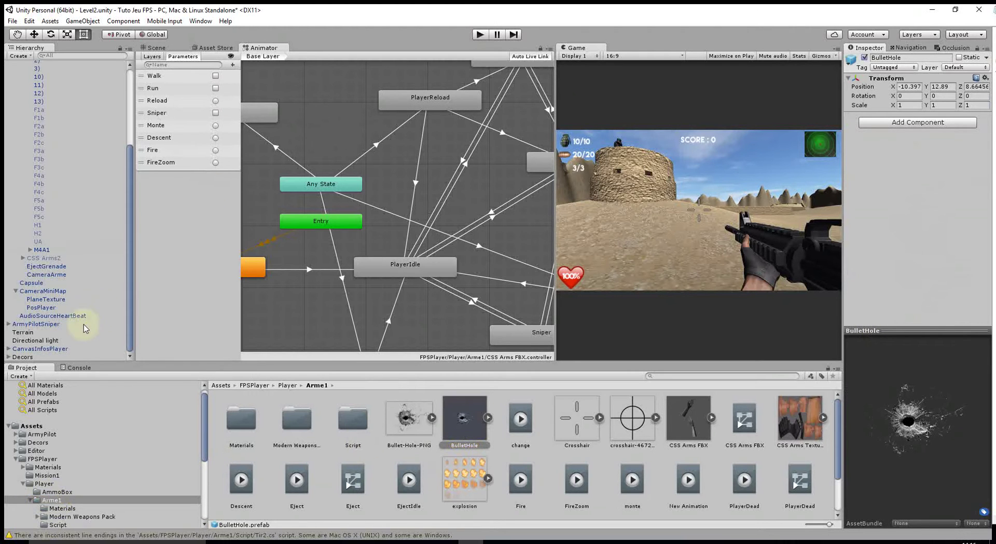
click(41, 250)
scroll(889, 432, down, 2)
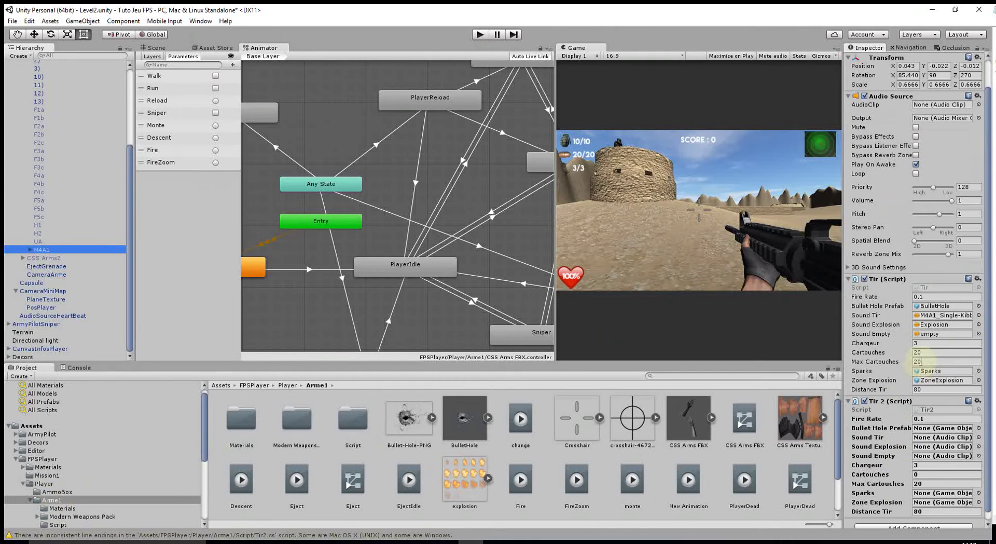
click(932, 309)
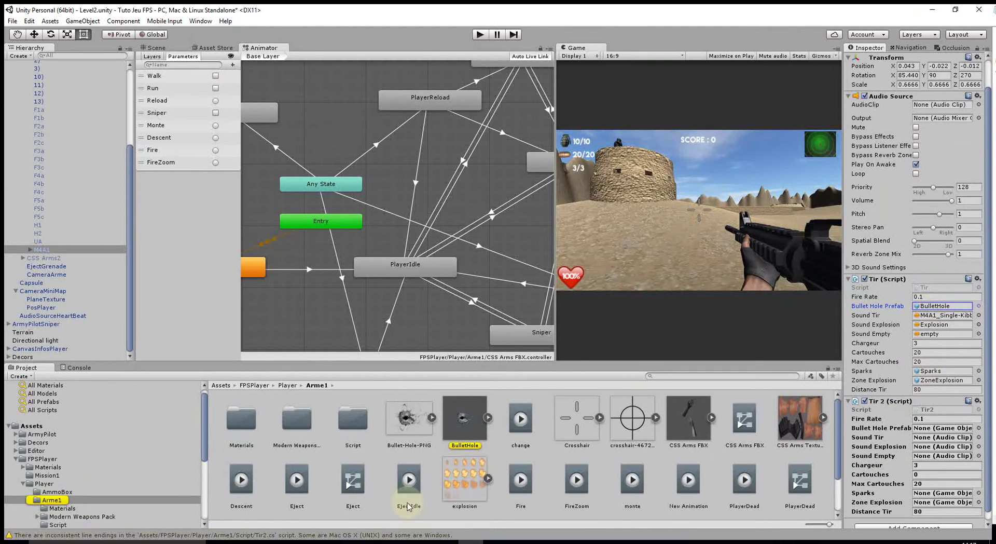
drag(449, 419, 942, 428)
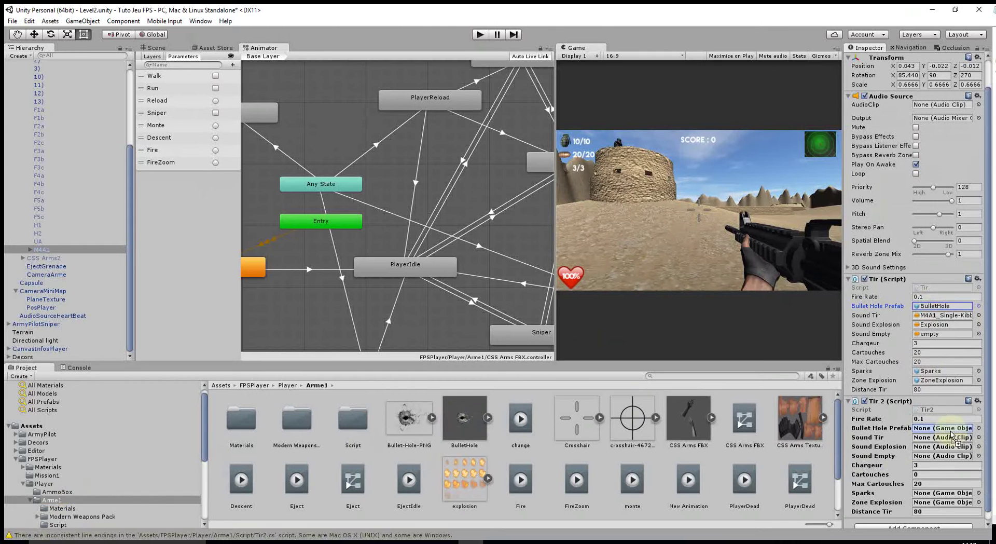
click(941, 315)
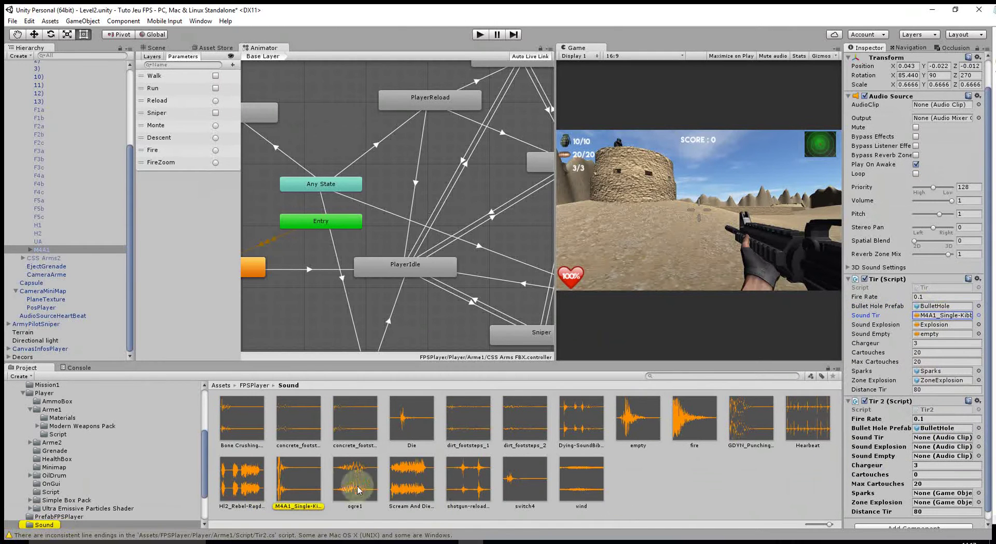
mouse_move(299, 475)
mouse_down()
mouse_move(951, 429)
mouse_move(944, 438)
mouse_up()
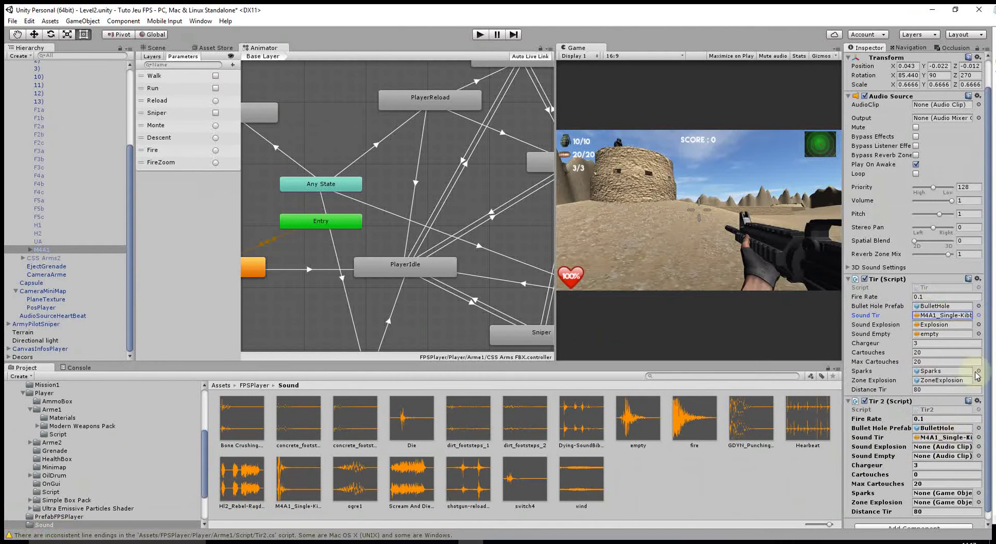
Step: Assign the Explosion and empty sounds to Tir 2 and set Cartouches to 20
click(942, 324)
mouse_move(289, 427)
mouse_down()
mouse_move(931, 456)
mouse_move(932, 447)
mouse_up()
click(942, 334)
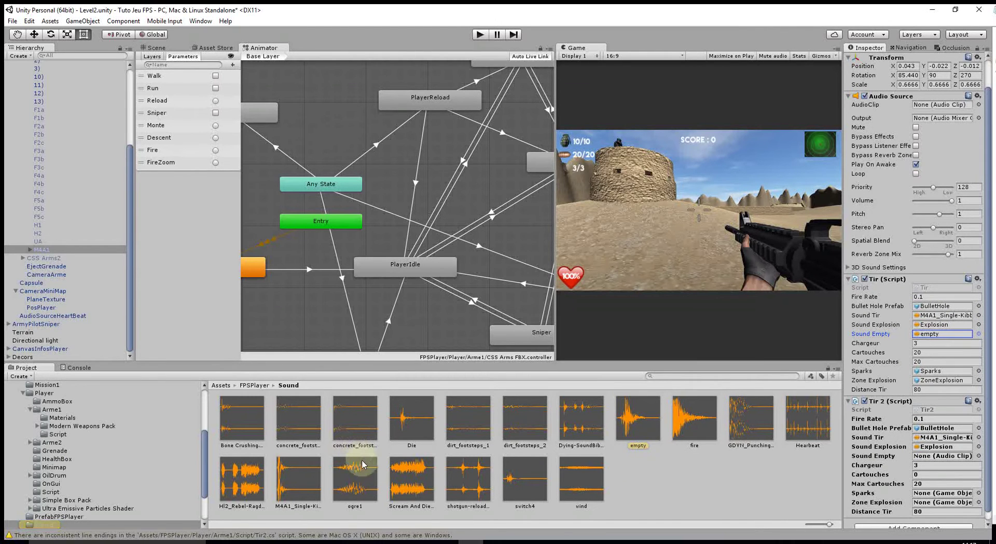
click(933, 324)
click(932, 333)
click(646, 430)
drag(646, 429, 929, 456)
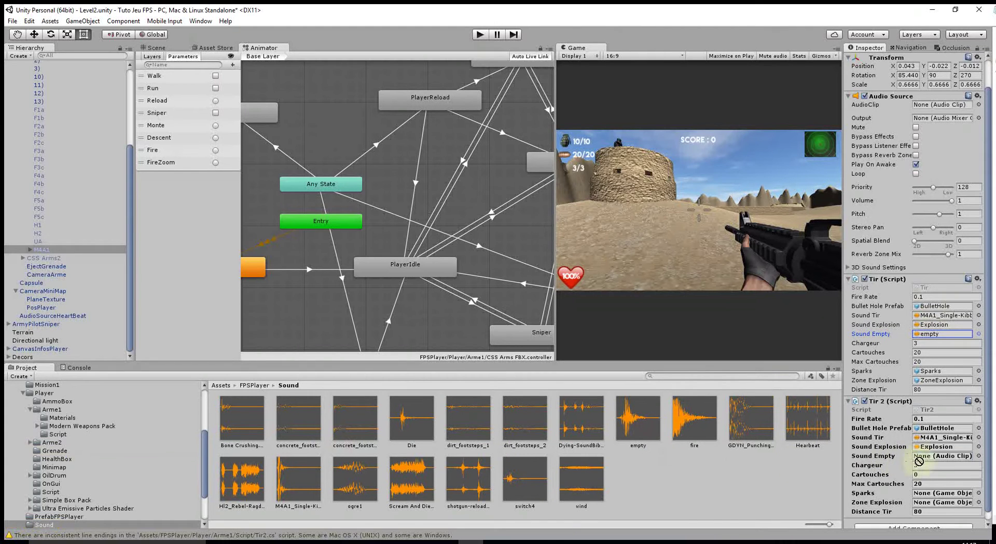
click(884, 475)
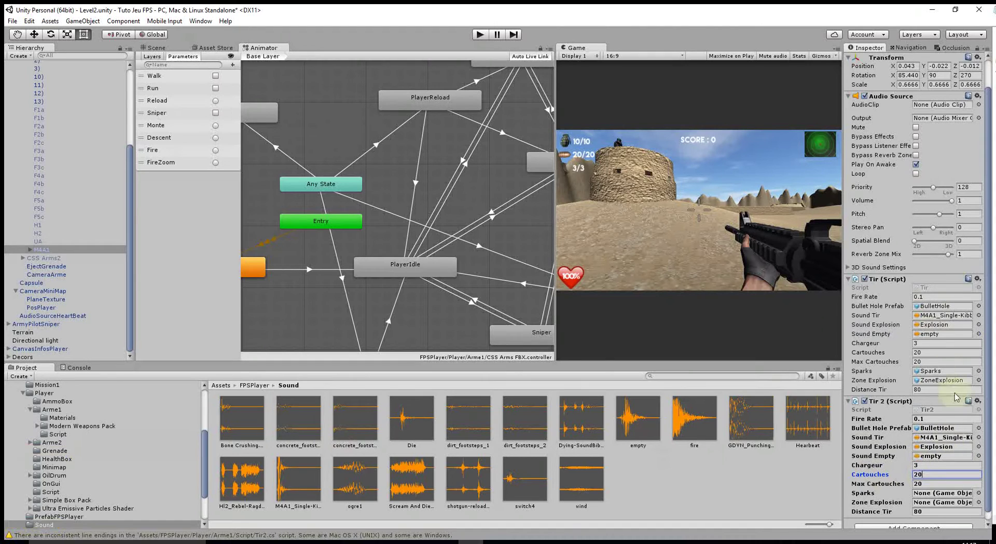
Step: Assign the Sparks prefab and ZoneExplosion to Tir 2's remaining fields
click(941, 371)
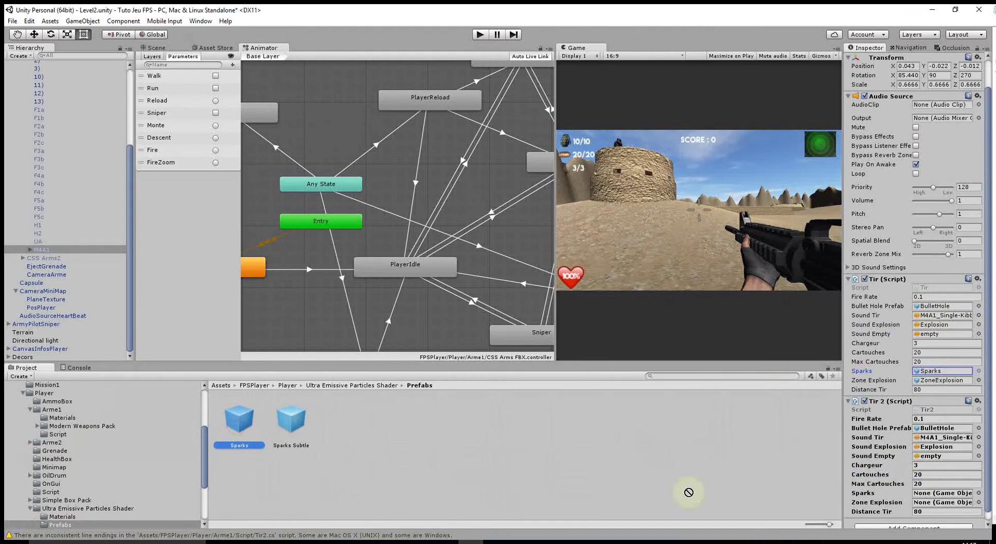
drag(226, 434, 929, 492)
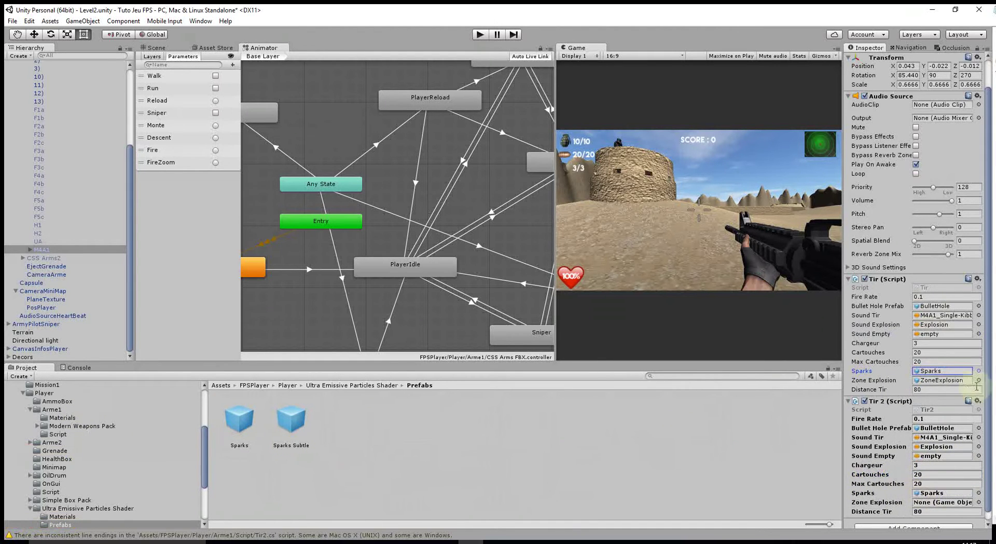
click(942, 380)
drag(444, 423, 938, 506)
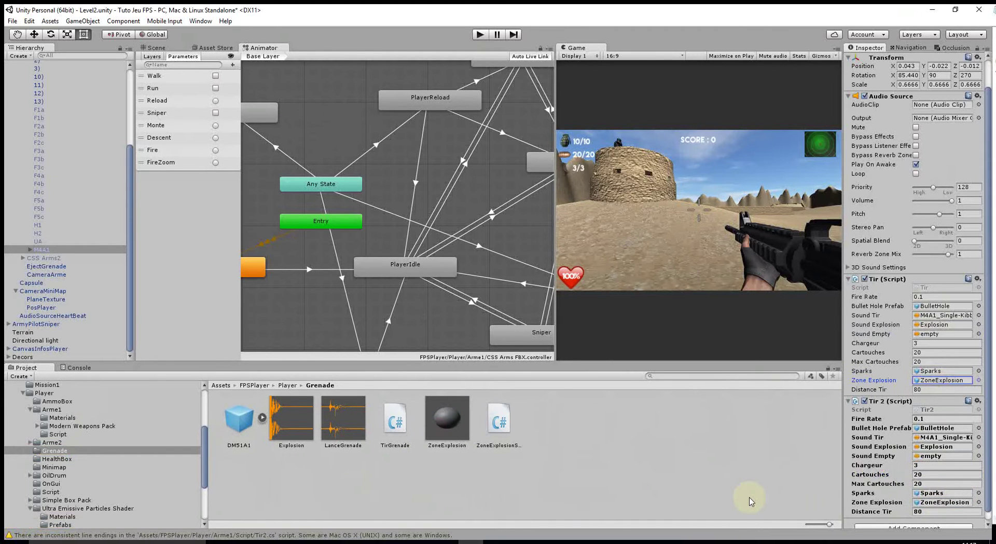
click(977, 279)
Step: Remove the old Tir script from M4A1 and copy its configured Tir 2 component
click(932, 317)
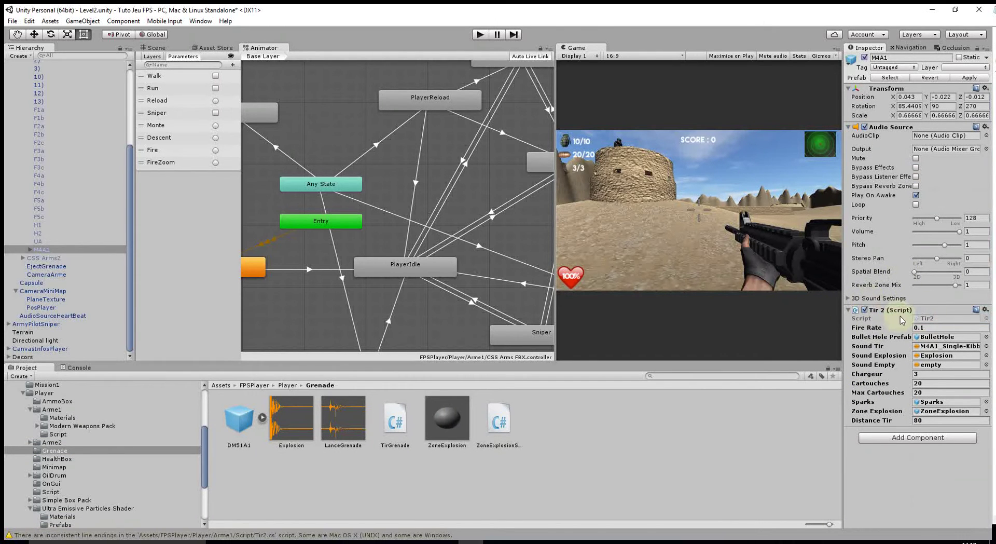
click(985, 310)
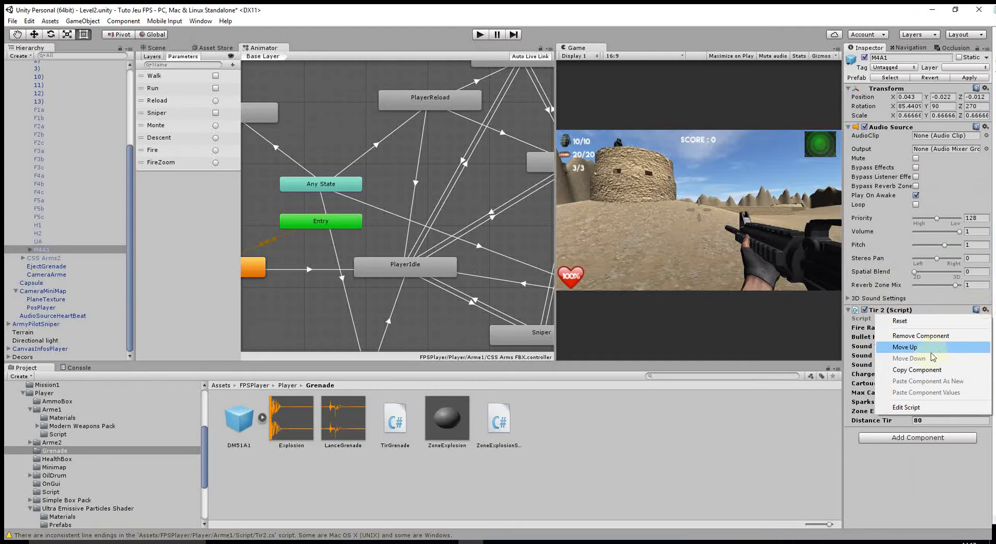
click(936, 371)
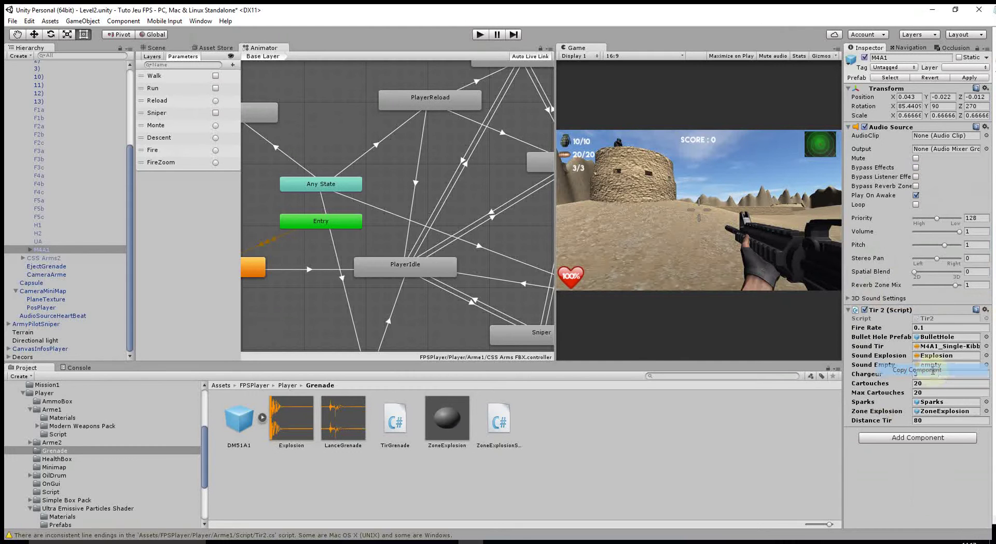
Step: On the makarov pistol under CSS Arms2, replace the Tir script with Tir 2
click(20, 258)
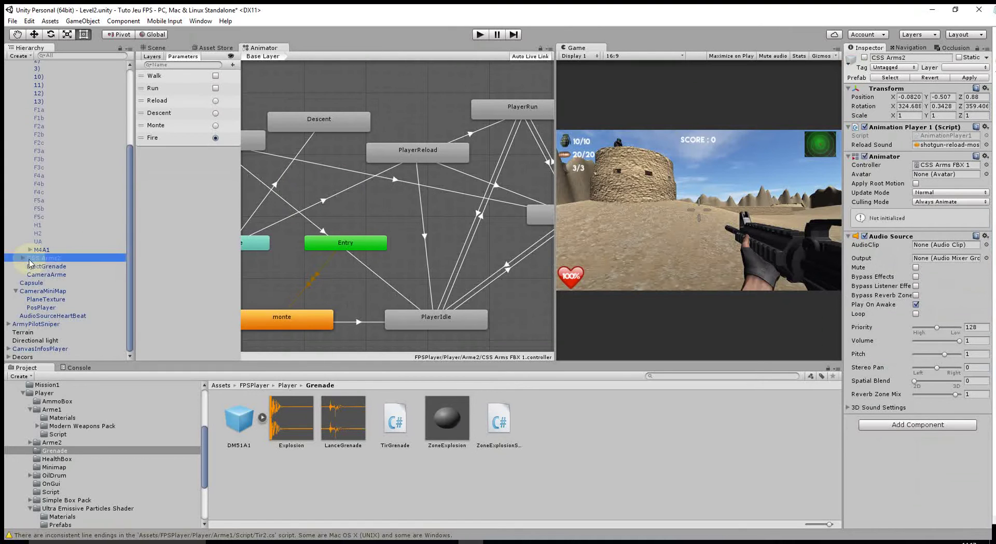
click(23, 258)
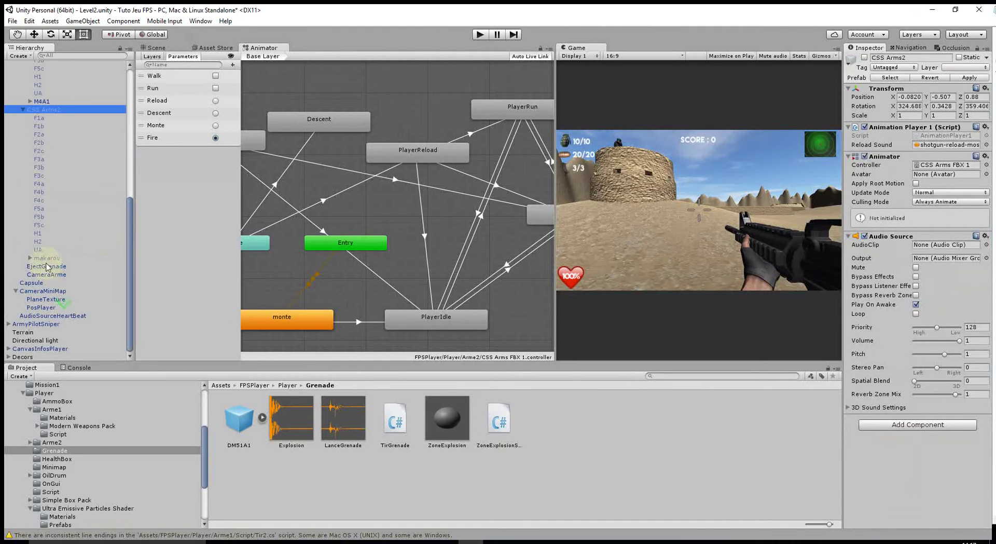
click(76, 259)
click(901, 438)
click(980, 409)
click(985, 309)
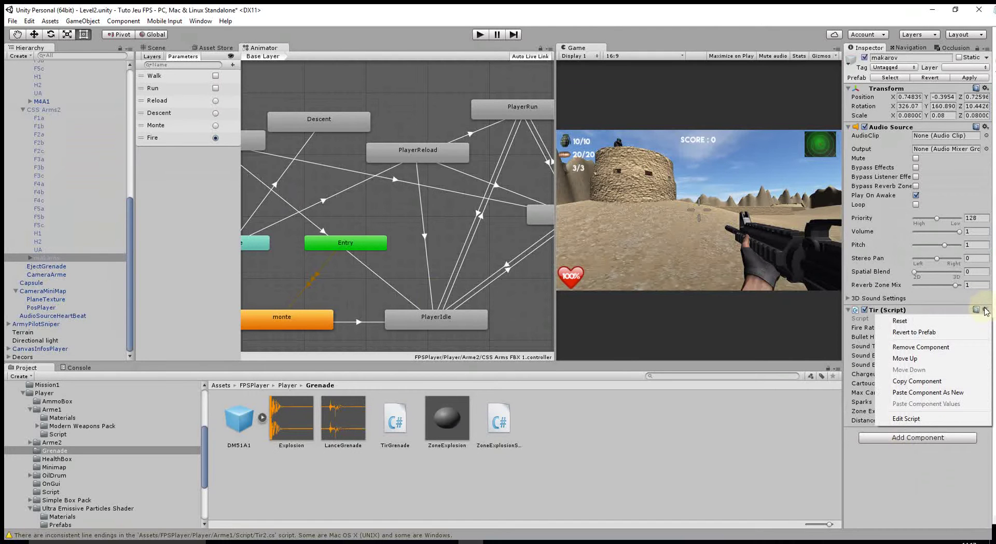
click(921, 346)
click(900, 315)
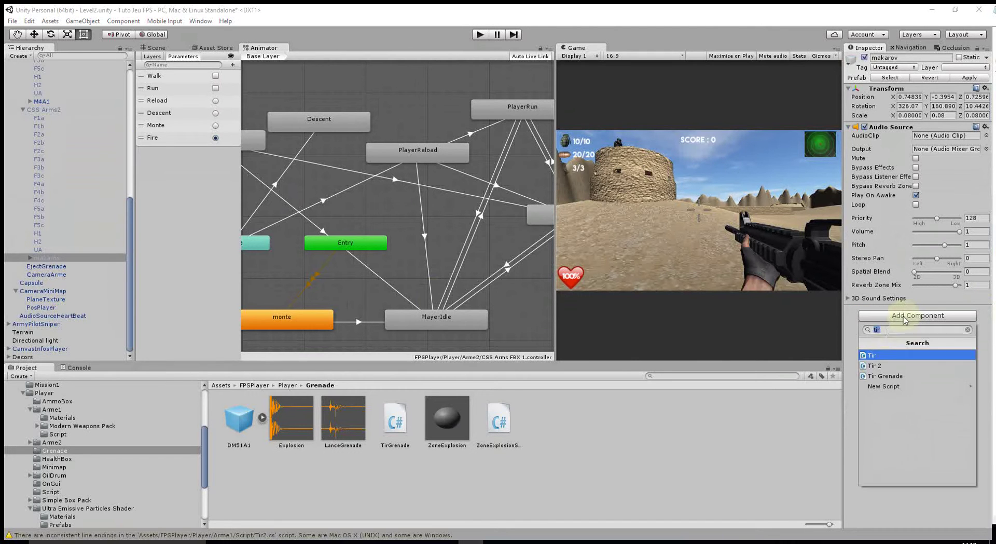
click(876, 365)
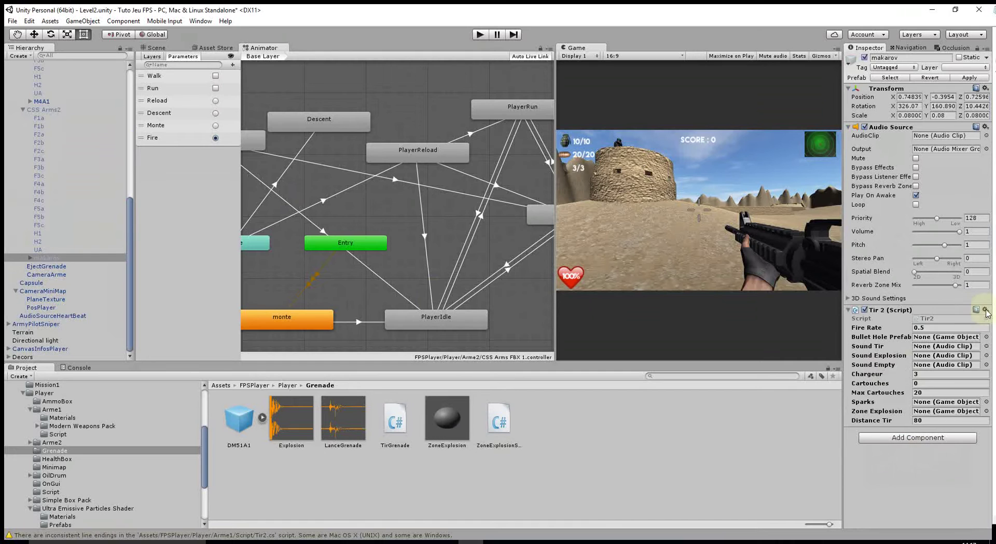
Step: Paste the copied Tir 2 values onto makarov, with Fire Rate 1 and 6 cartridges
click(985, 309)
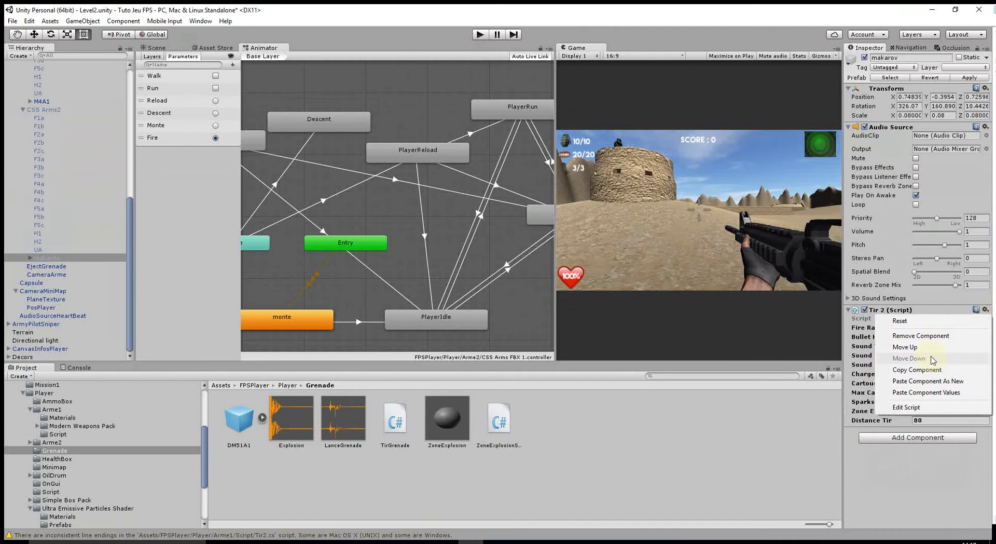
click(953, 393)
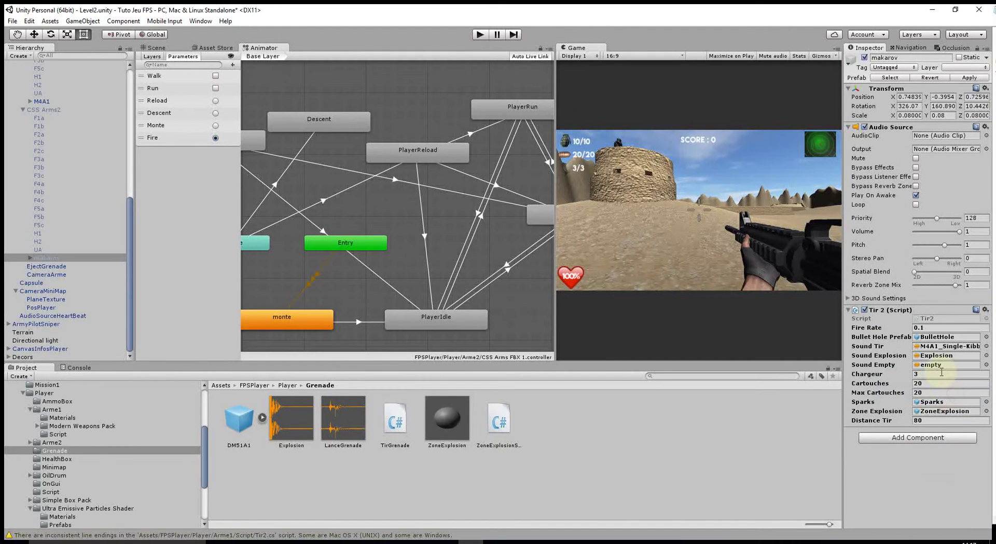
click(923, 328)
text(1)
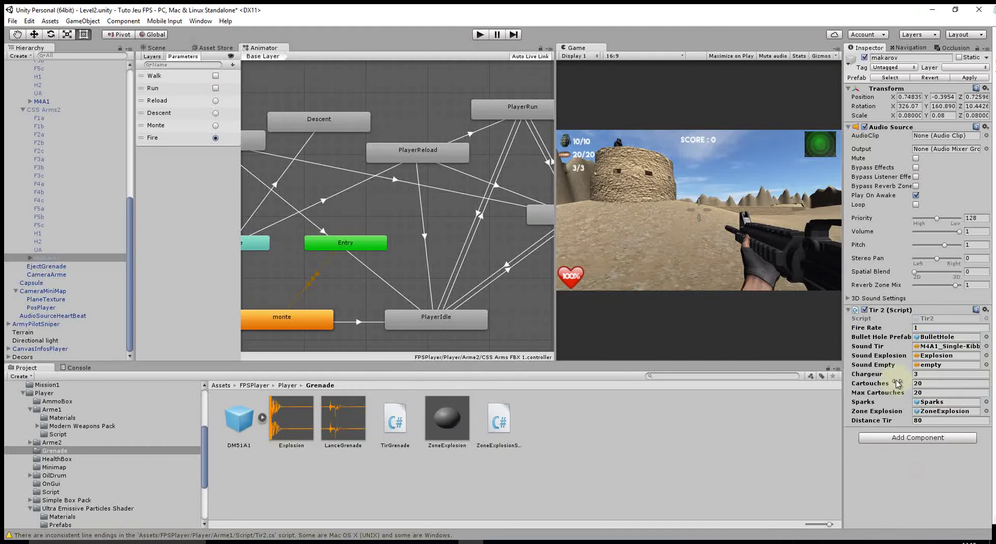
click(920, 385)
text(6)
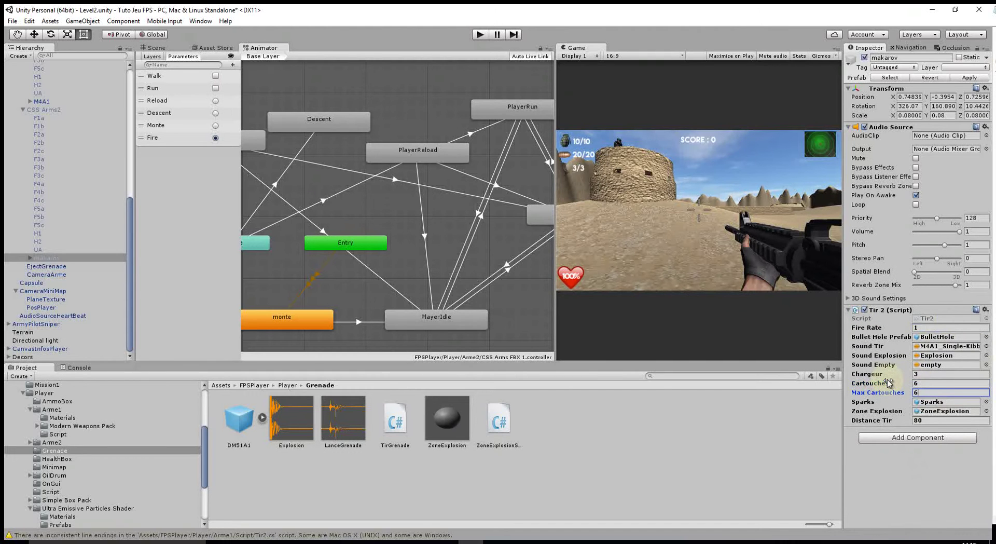
click(480, 38)
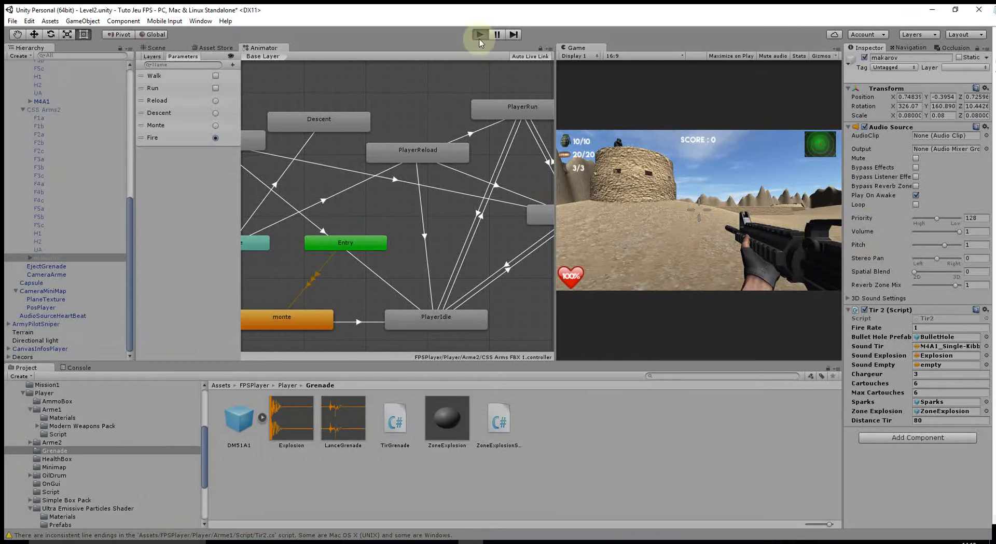
click(699, 202)
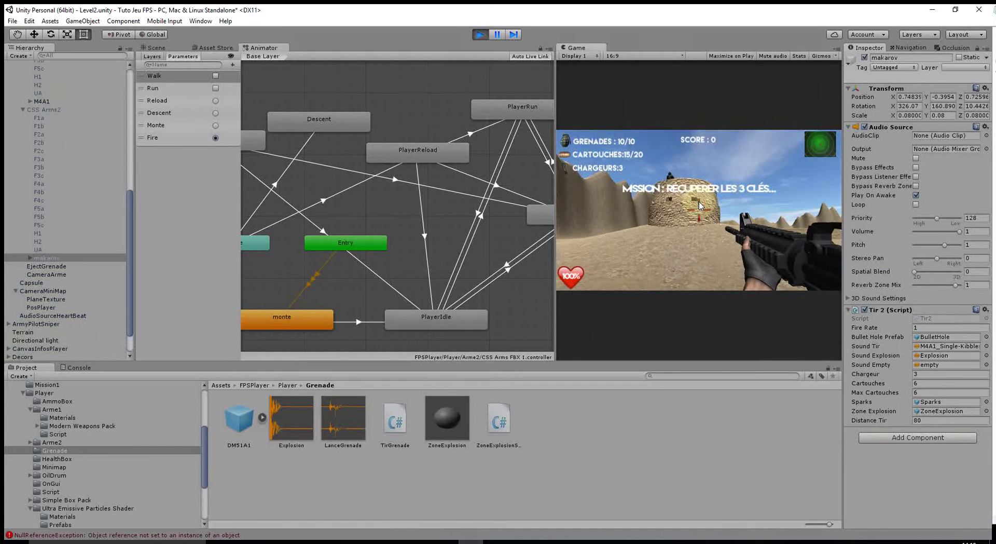
click(699, 204)
click(700, 204)
click(700, 204)
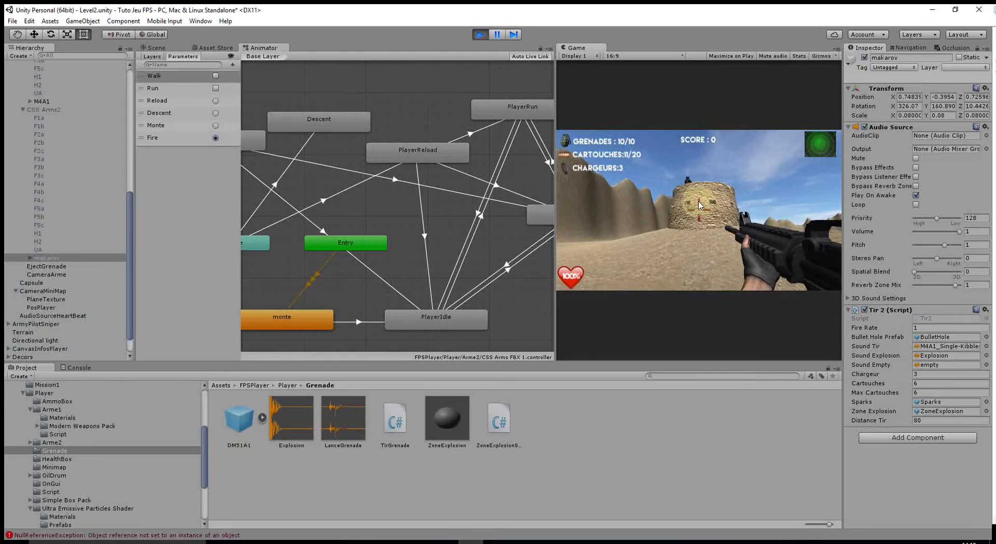
key(w)
click(699, 204)
click(699, 204)
click(699, 204)
click(699, 204)
click(700, 204)
key(2)
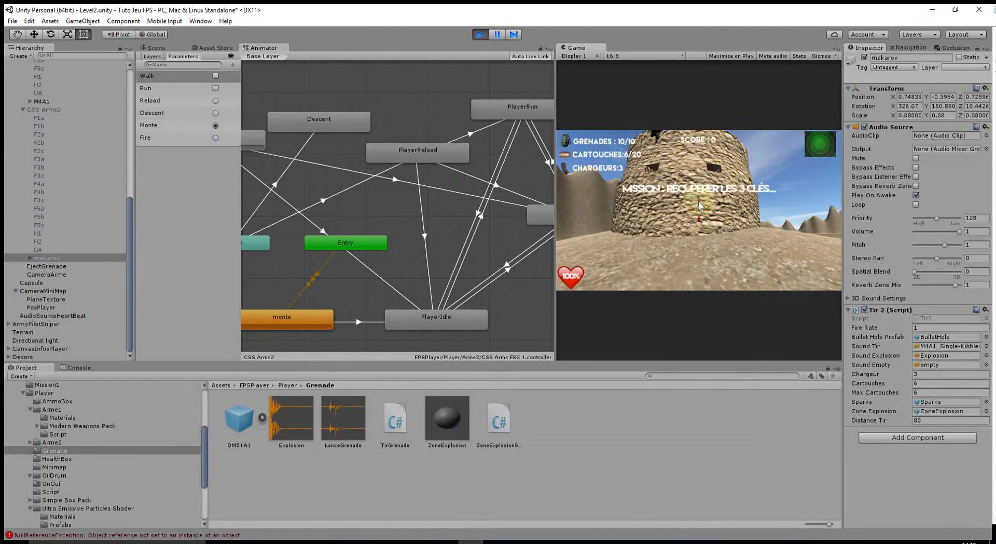
click(699, 204)
key(s)
click(700, 204)
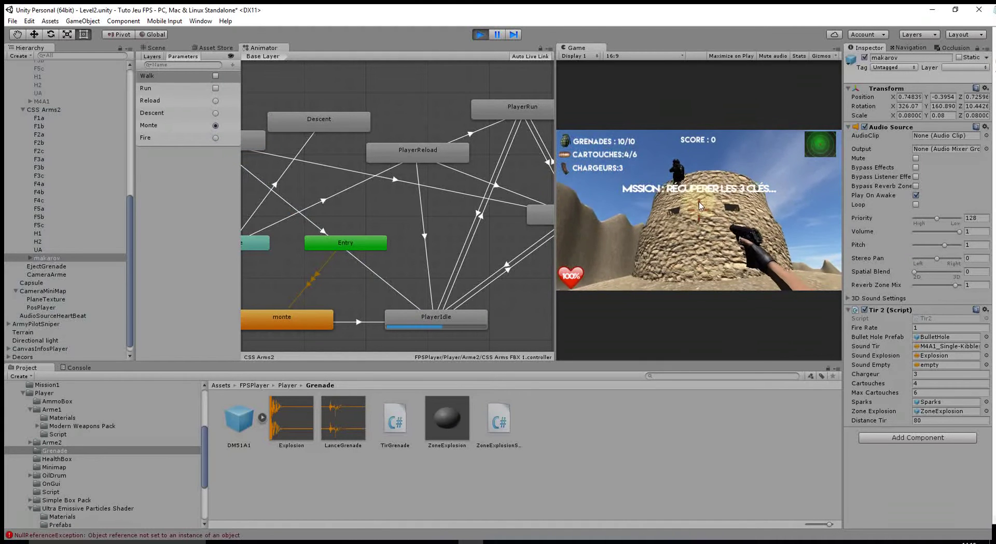
key(w)
click(699, 204)
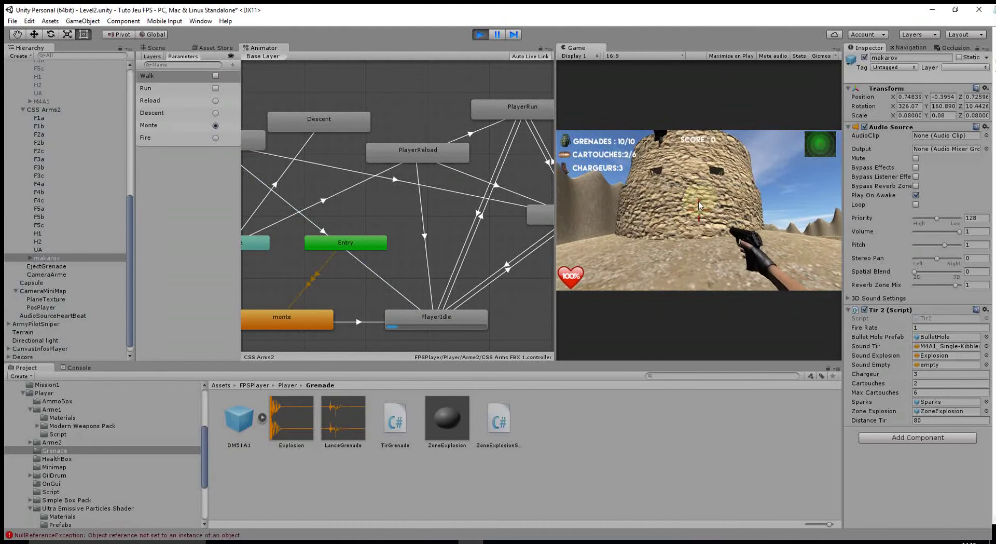
click(480, 34)
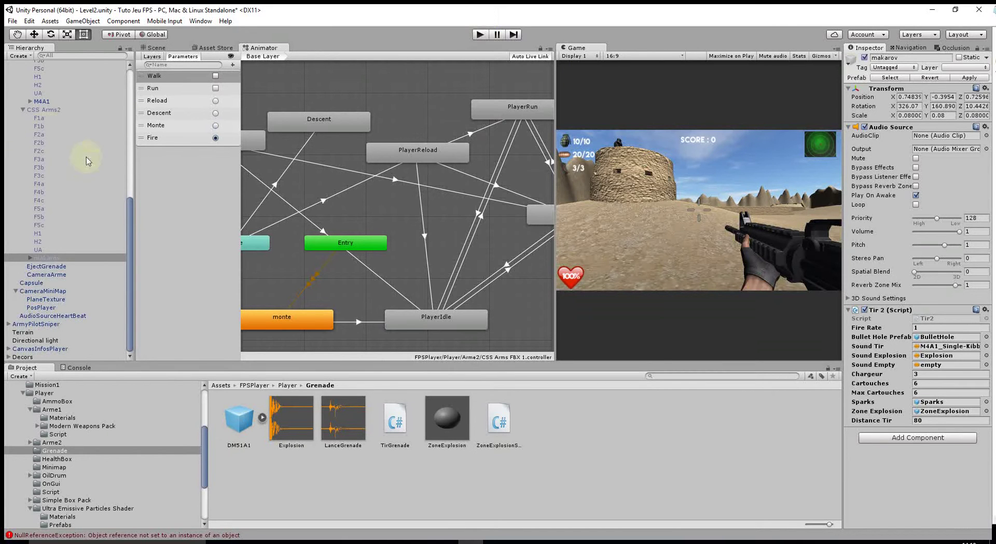
click(430, 497)
Step: Scroll the Hierarchy to the top and collapse FirstPersonCharacter to reveal the other scene objects
scroll(32, 171, up, 6)
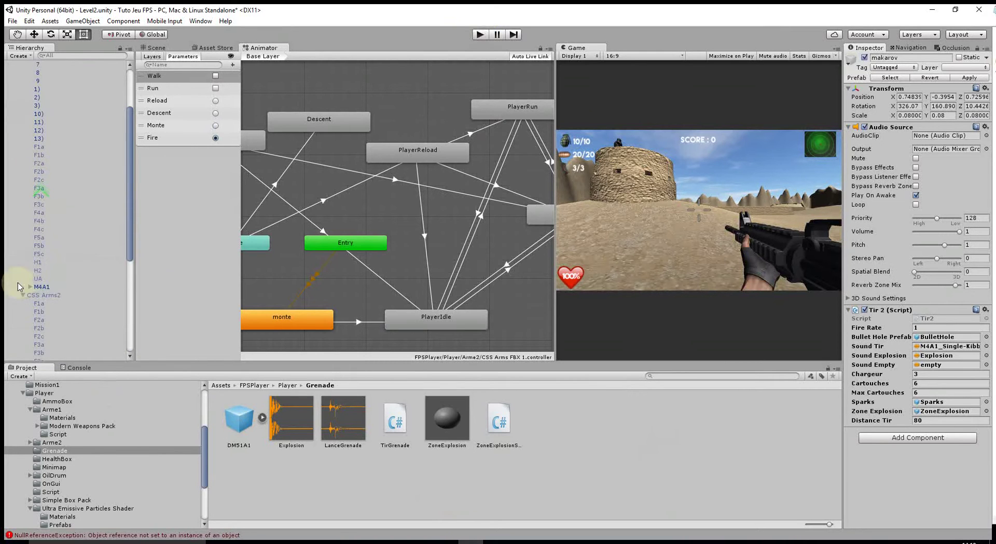
scroll(21, 294, up, 3)
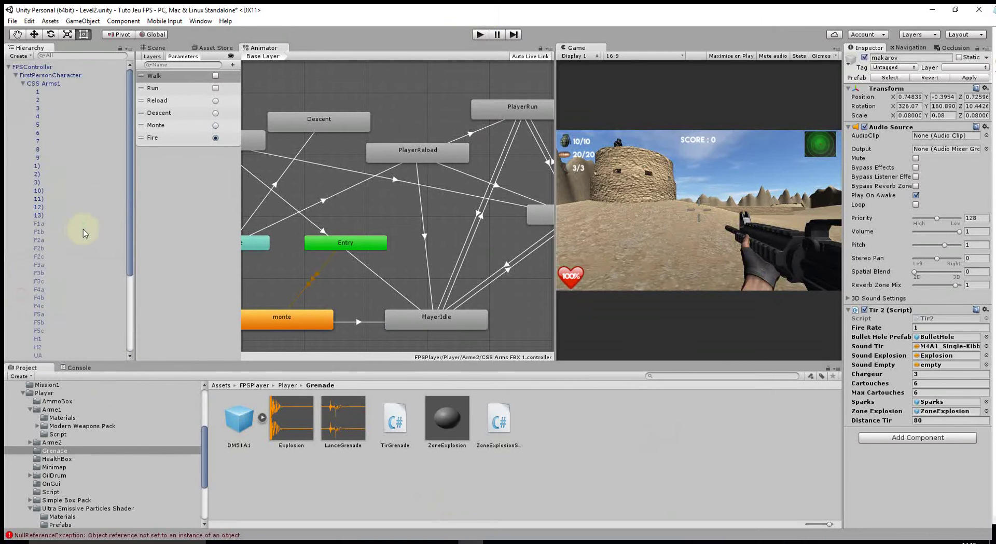
click(15, 76)
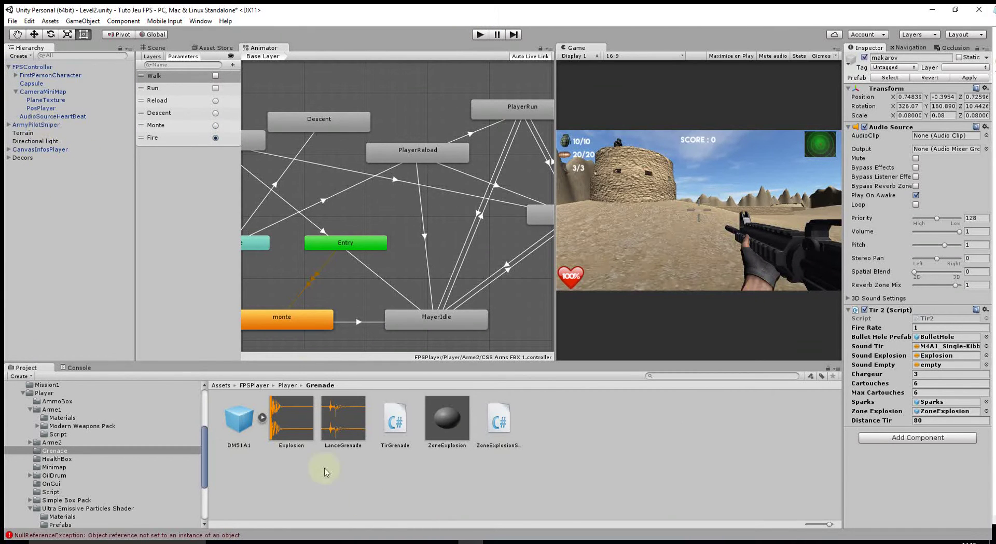
mouse_move(412, 540)
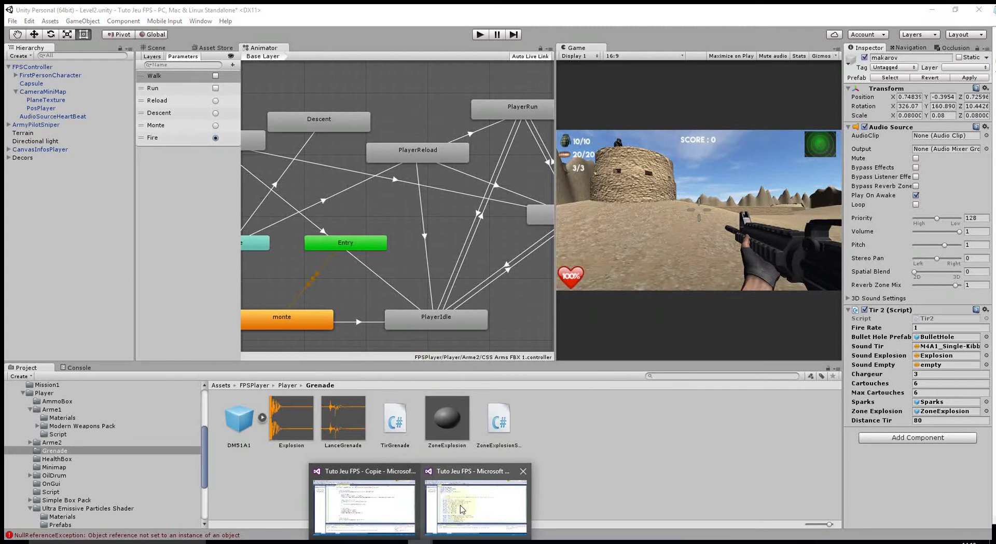
mouse_move(464, 509)
mouse_move(380, 502)
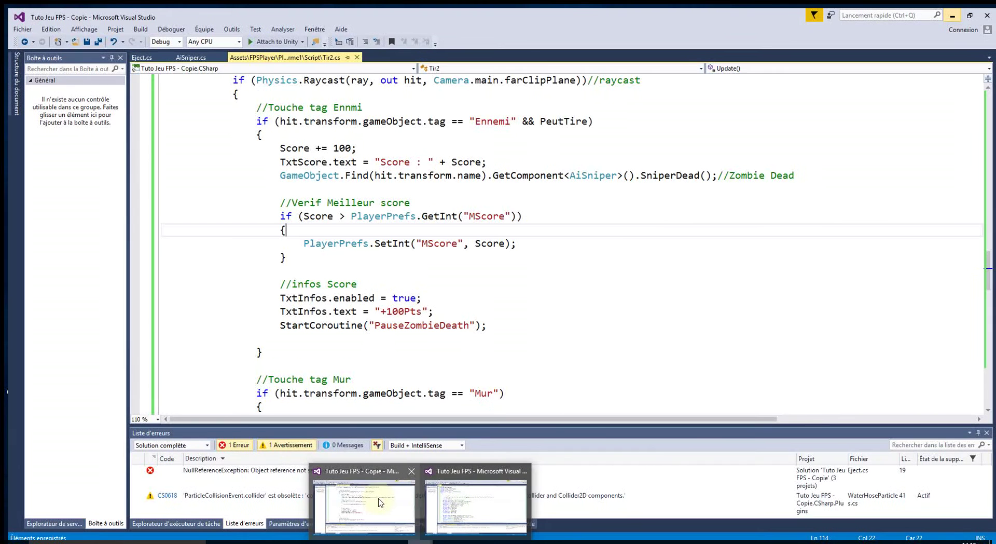
Step: Close the 'Tuto Jeu FPS - Copie' window and change the mission text to 'Eliminer tous les ennemis'
click(411, 472)
click(410, 503)
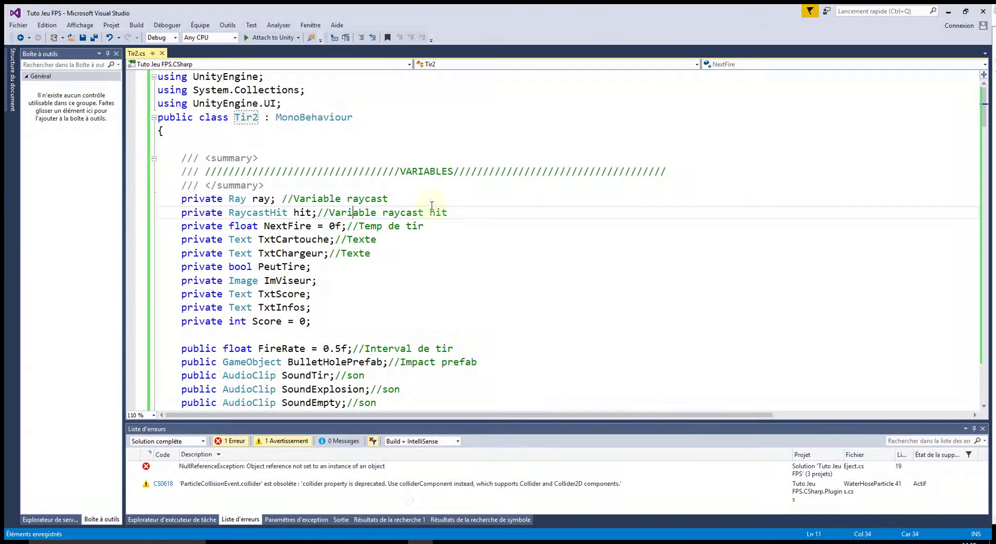
scroll(487, 311, down, 5)
scroll(487, 312, down, 5)
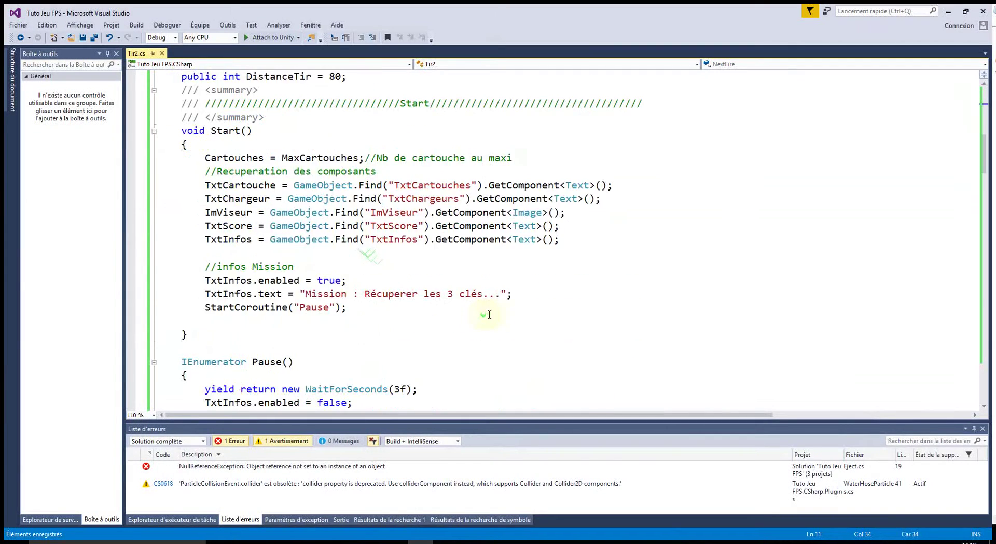
scroll(498, 313, down, 2)
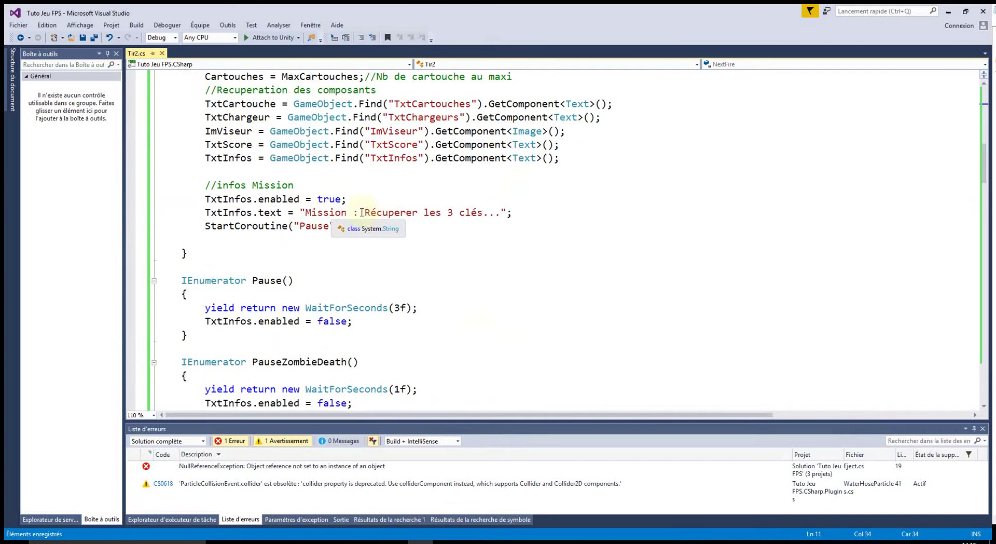
drag(363, 213, 482, 214)
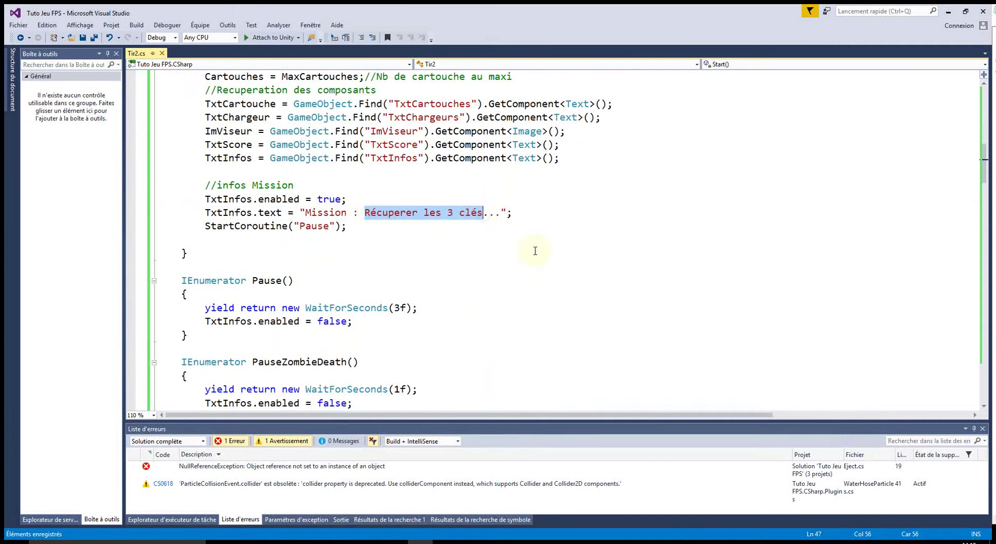
text(Elimin)
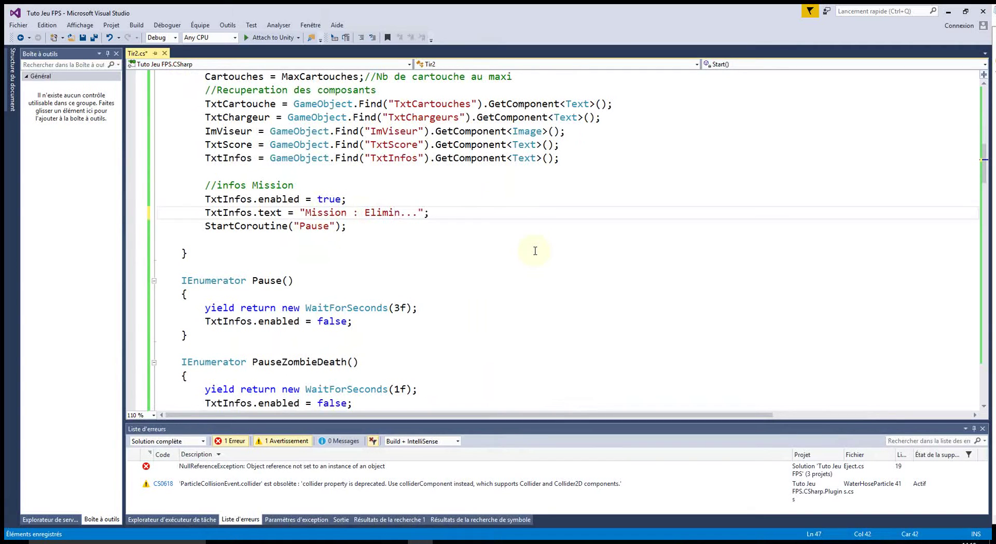
text(er tous les ennem)
key(BackSpace)
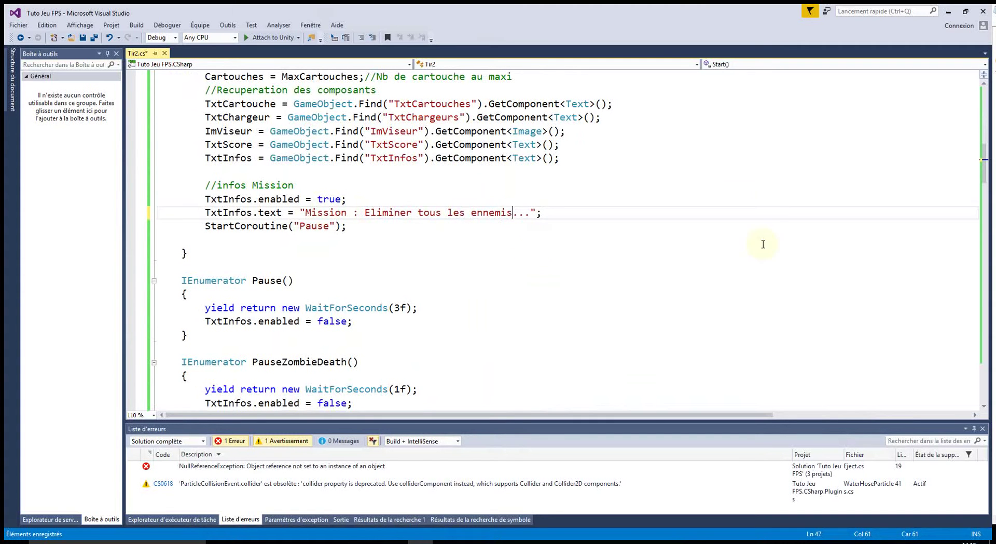
click(459, 265)
Step: Go to the Ennemi hit block in Tir2.cs and select the AIZombie type name
scroll(468, 245, down, 2)
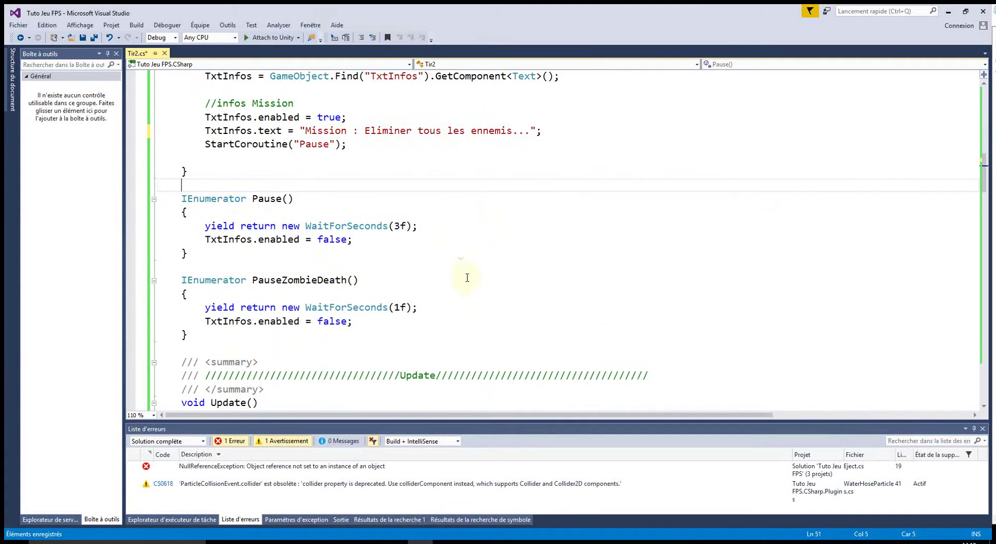
scroll(498, 229, down, 1)
scroll(511, 215, down, 2)
scroll(511, 213, down, 3)
scroll(513, 208, down, 2)
scroll(511, 201, down, 2)
scroll(509, 201, down, 4)
scroll(587, 184, down, 5)
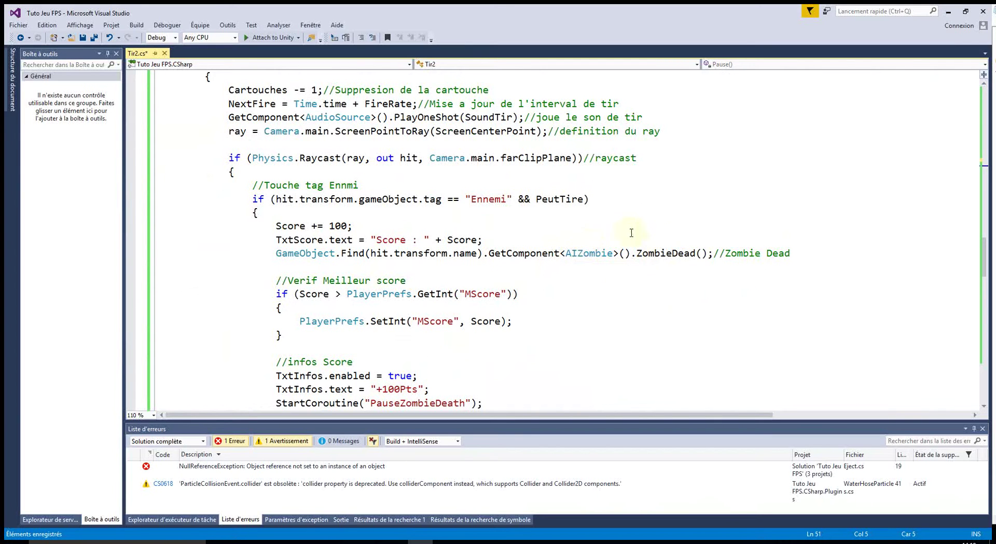
double_click(590, 252)
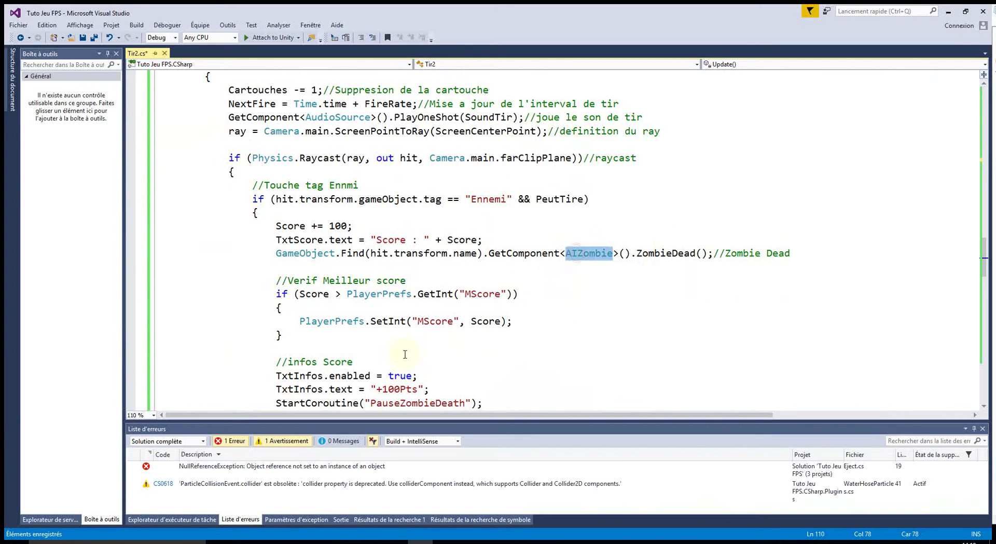
Step: Select ArmyPilotSniper in Unity and open the AiSniper script from the ArmyPilot folder
click(494, 537)
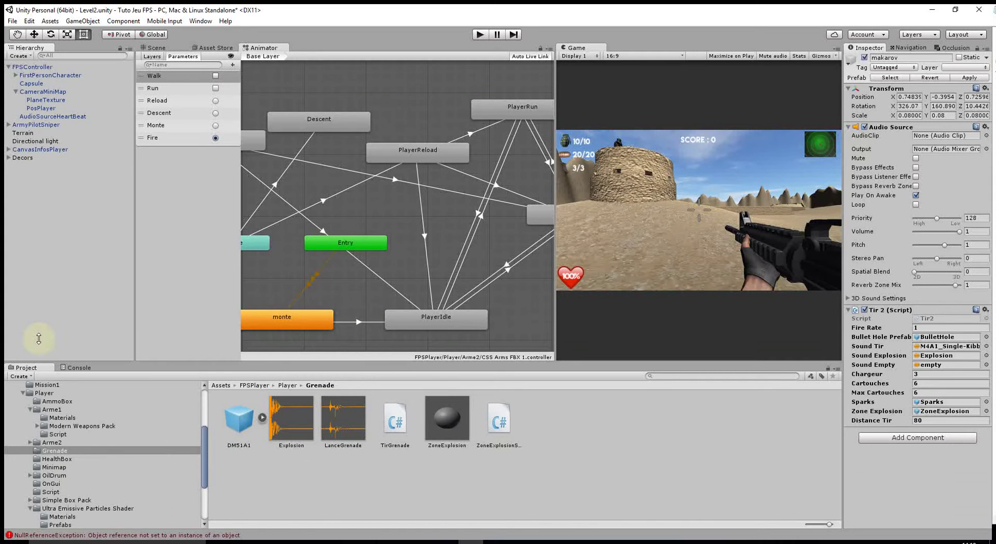
click(31, 125)
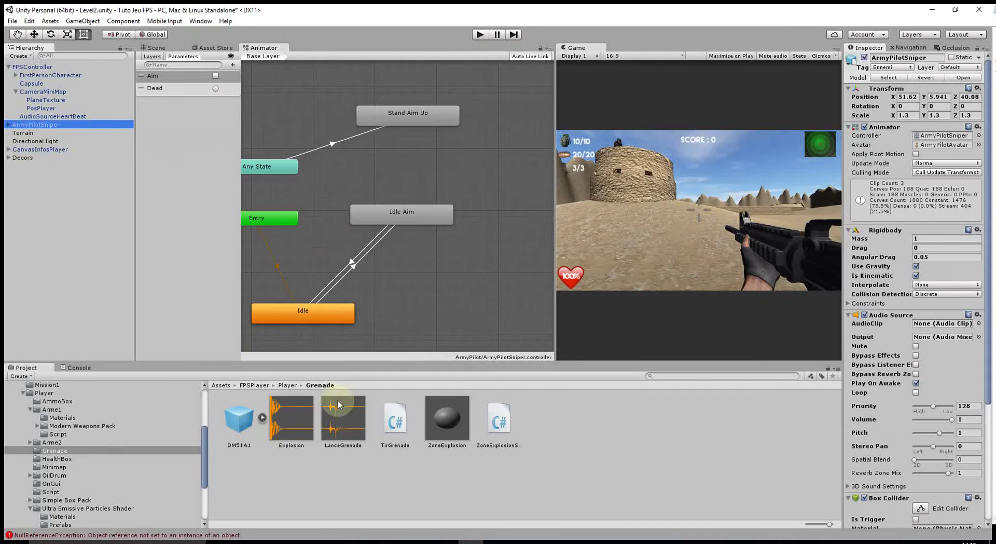
click(33, 393)
click(23, 393)
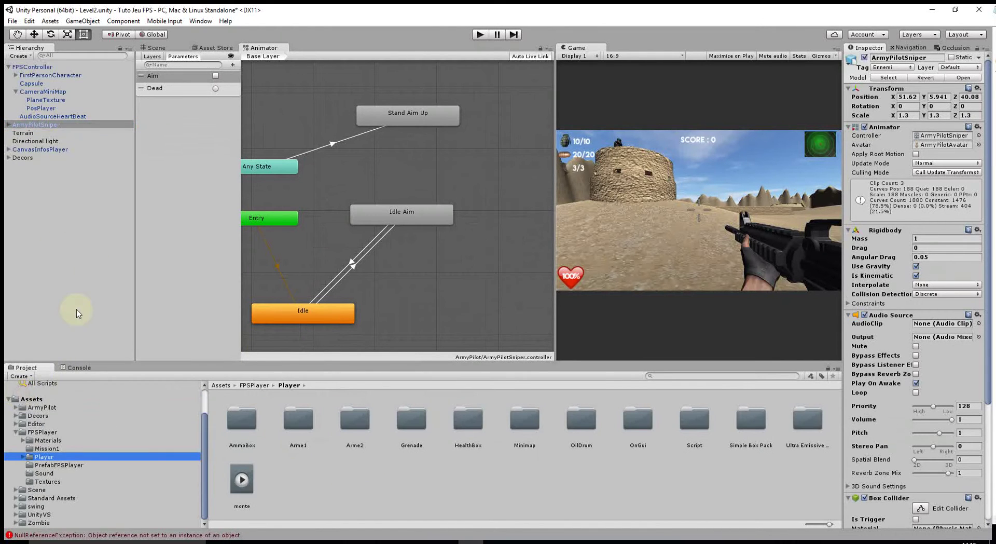
click(31, 408)
double_click(343, 419)
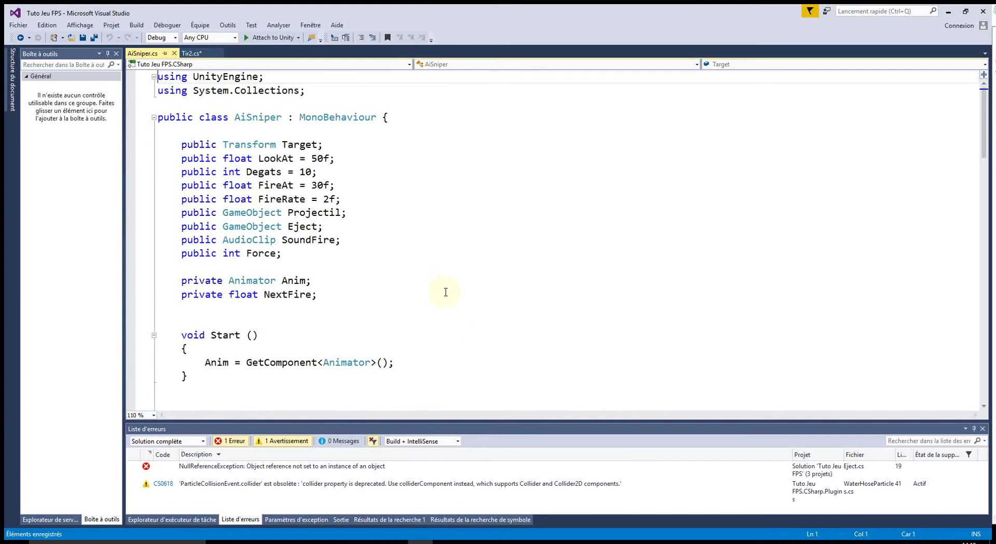
Step: Below SniperFire in AiSniper.cs, type the void SnipperDead signature with braces
scroll(445, 292, down, 1)
scroll(444, 289, down, 6)
scroll(394, 298, down, 4)
scroll(353, 311, down, 3)
scroll(321, 325, down, 6)
scroll(322, 326, down, 2)
scroll(306, 327, up, 3)
scroll(306, 327, down, 1)
scroll(307, 327, down, 1)
scroll(306, 327, down, 1)
click(243, 323)
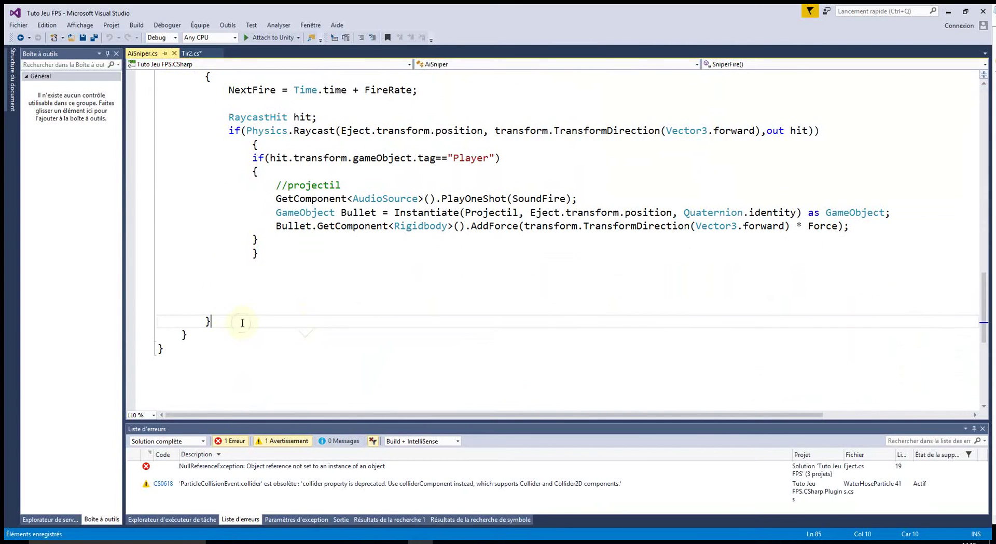
key(Return)
key(Return)
text(void.snip)
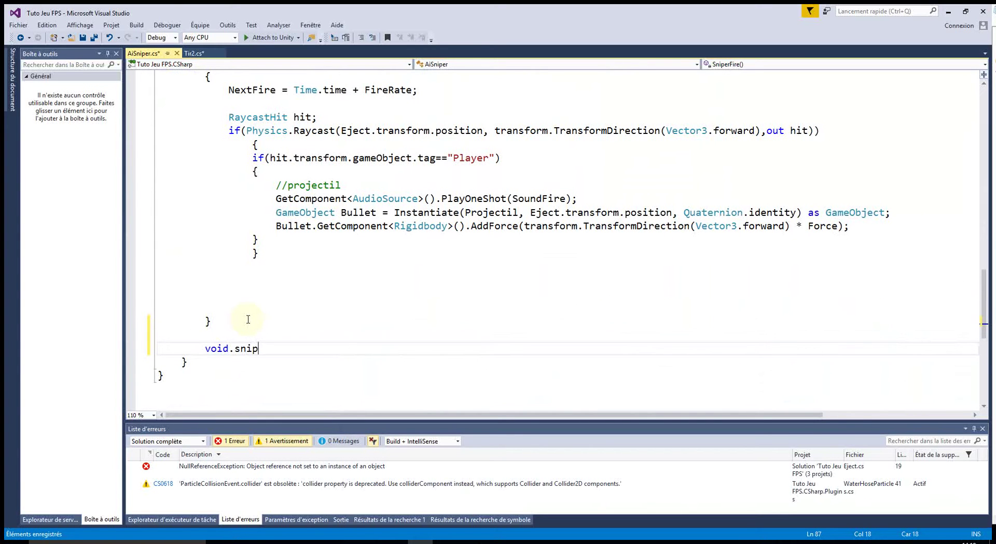
key(BackSpace)
key(BackSpace)
key(BackSpace)
key(BackSpace)
key(BackSpace)
text( Snipper)
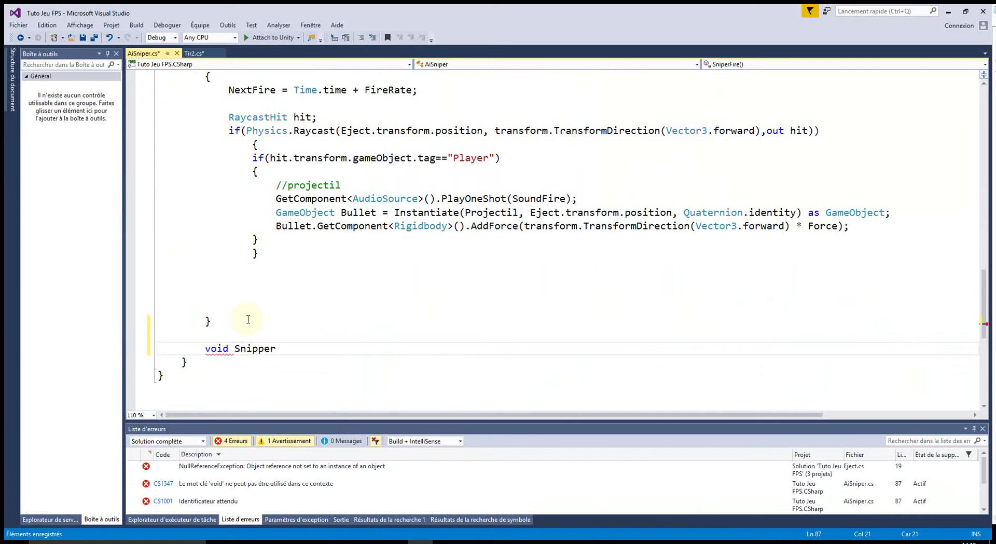
text(Dead'))
key(Return)
text({)
key(Return)
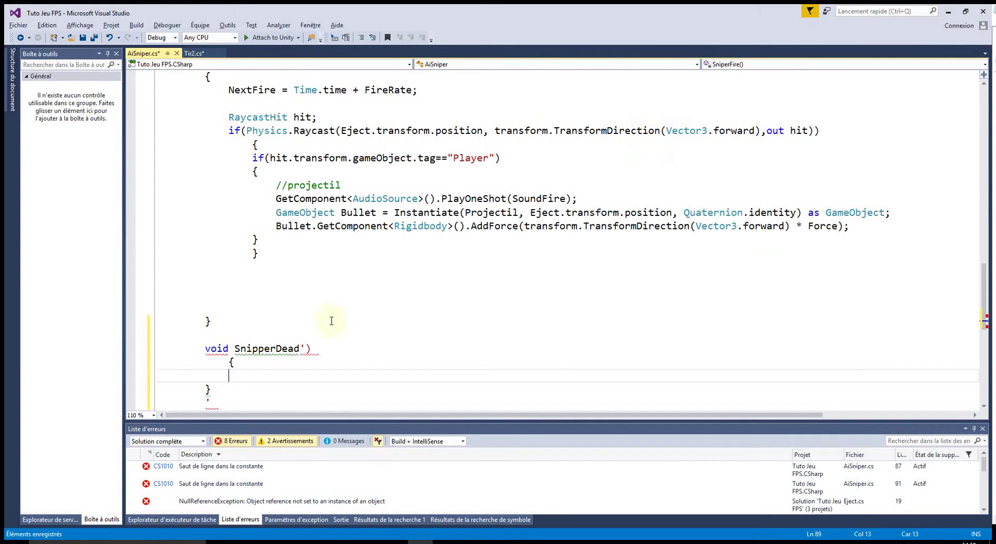
Step: Replace the stray apostrophe with a parenthesis and place the opening brace under the signature
click(299, 348)
key(Delete)
text(()
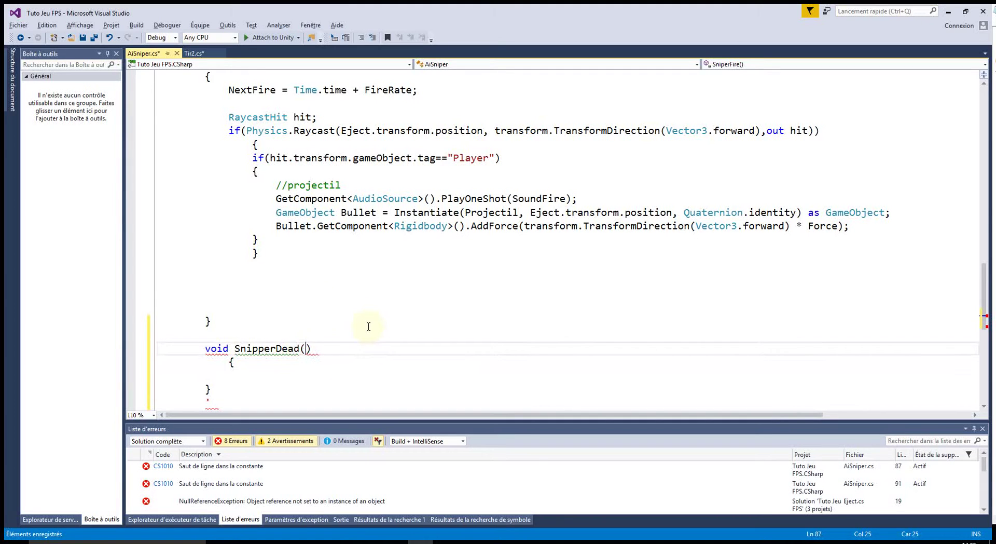
click(365, 323)
scroll(378, 336, down, 2)
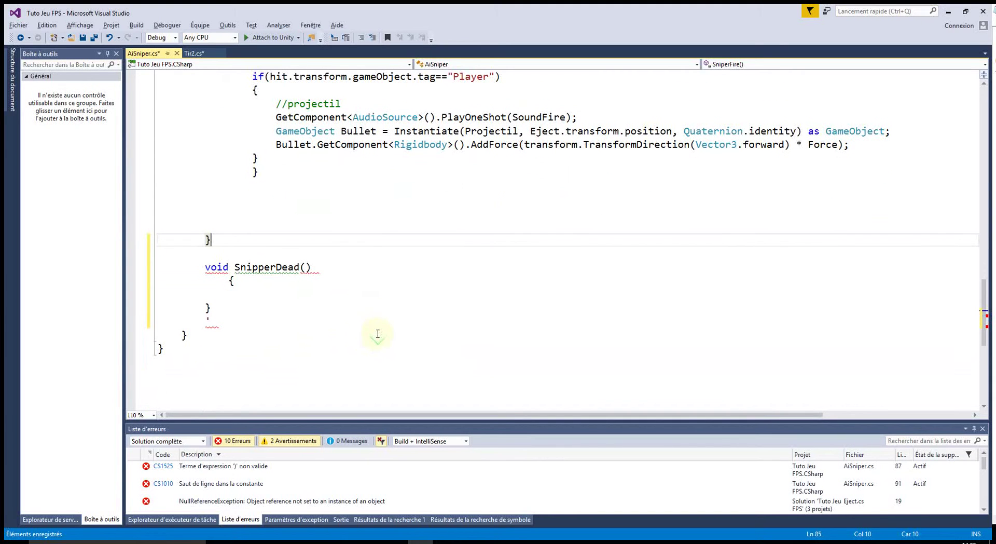
mouse_move(200, 269)
mouse_down()
mouse_move(201, 354)
mouse_move(195, 338)
mouse_up()
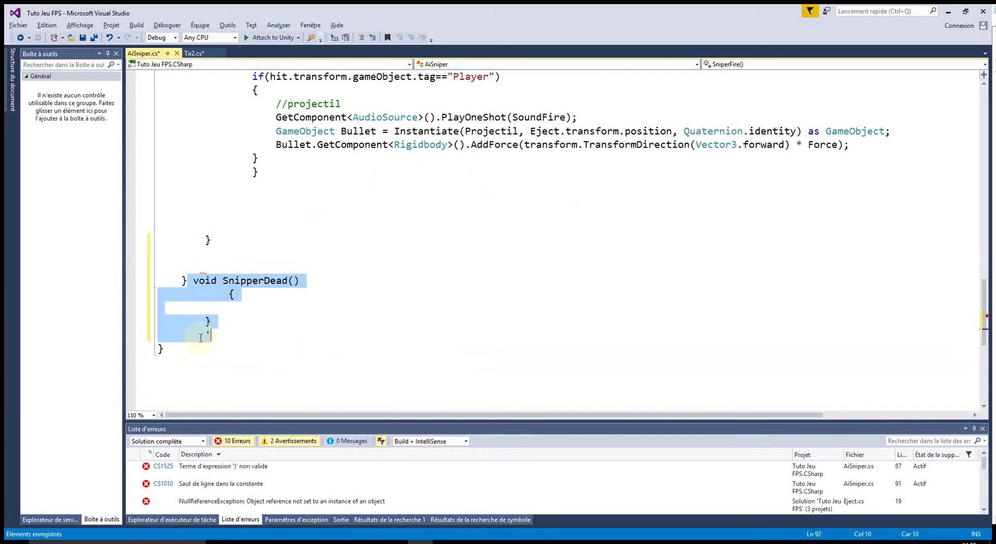
click(273, 337)
click(230, 309)
text({)
click(210, 346)
key(BackSpace)
click(246, 322)
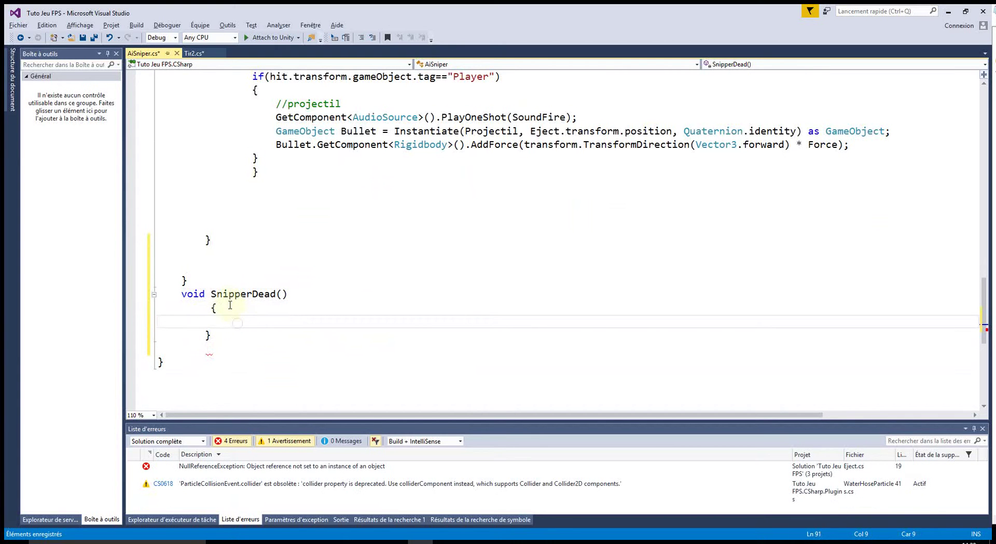
Step: Re-indent SnipperDead's opening and closing braces so they align under void
scroll(259, 305, up, 5)
scroll(258, 306, down, 5)
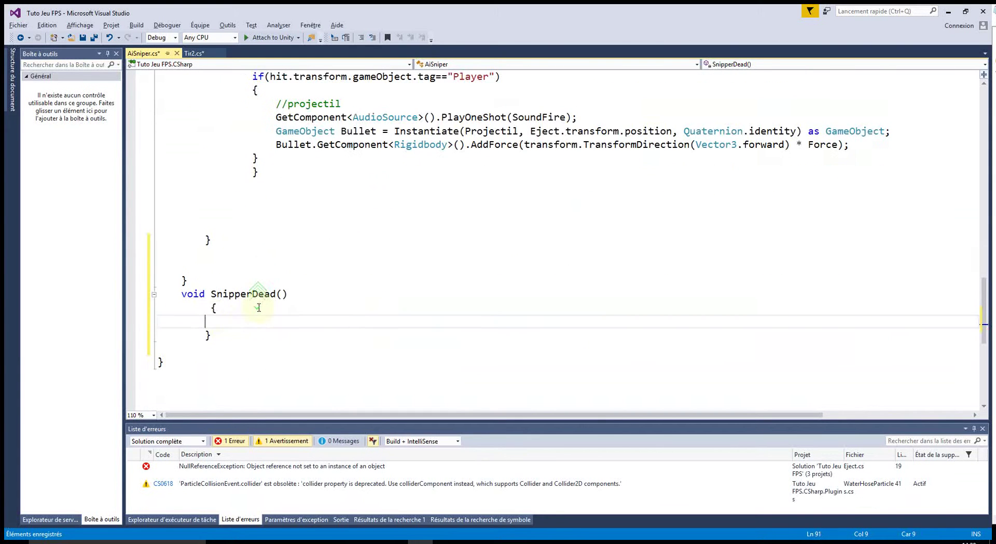
key(Up)
key(BackSpace)
key(BackSpace)
key(BackSpace)
key(Down)
key(Down)
key(BackSpace)
key(BackSpace)
key(BackSpace)
key(BackSpace)
key(Up)
scroll(319, 321, up, 4)
scroll(507, 222, up, 7)
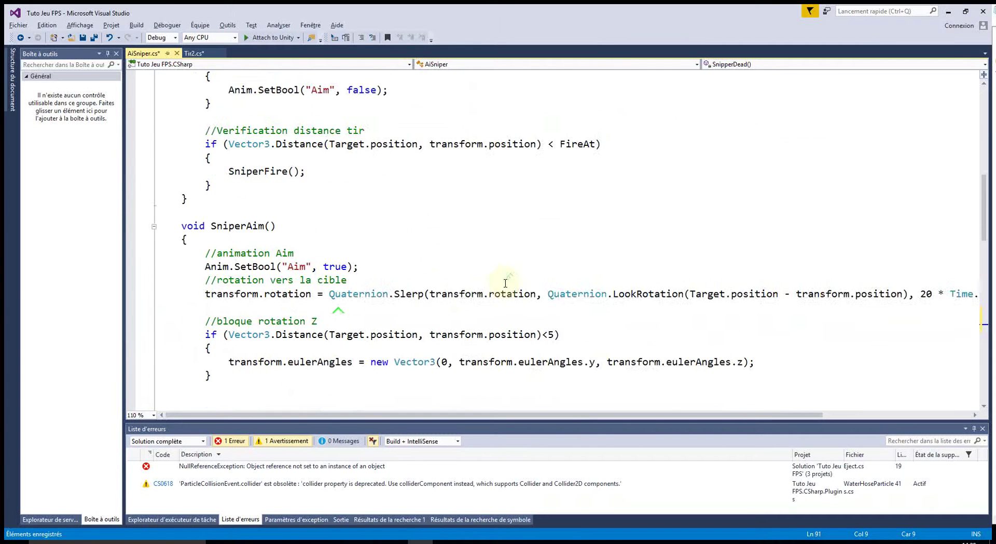
scroll(483, 283, up, 11)
scroll(380, 93, up, 2)
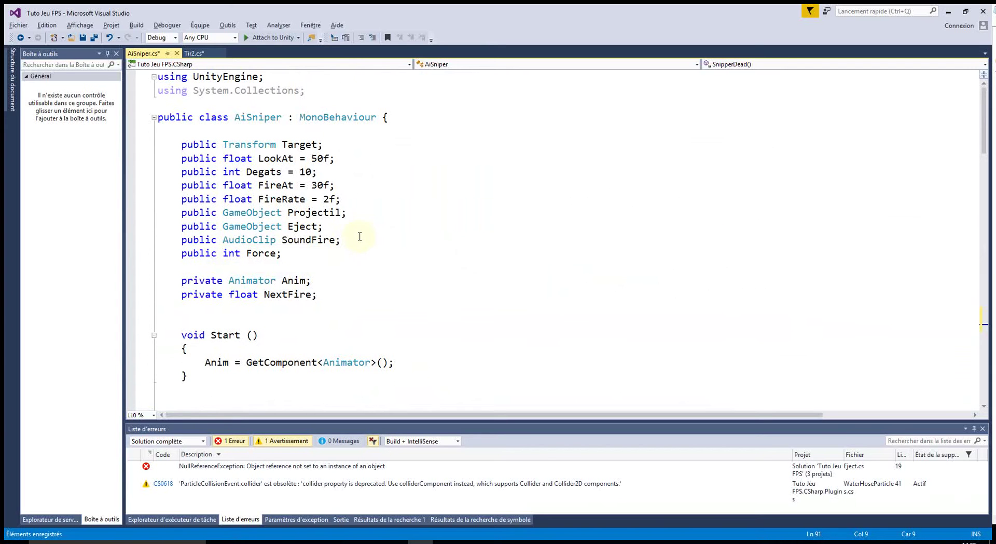
Step: Declare a public AudioClip SoundDead field in AiSniper
click(211, 266)
text(public AudioClip SoundDead()
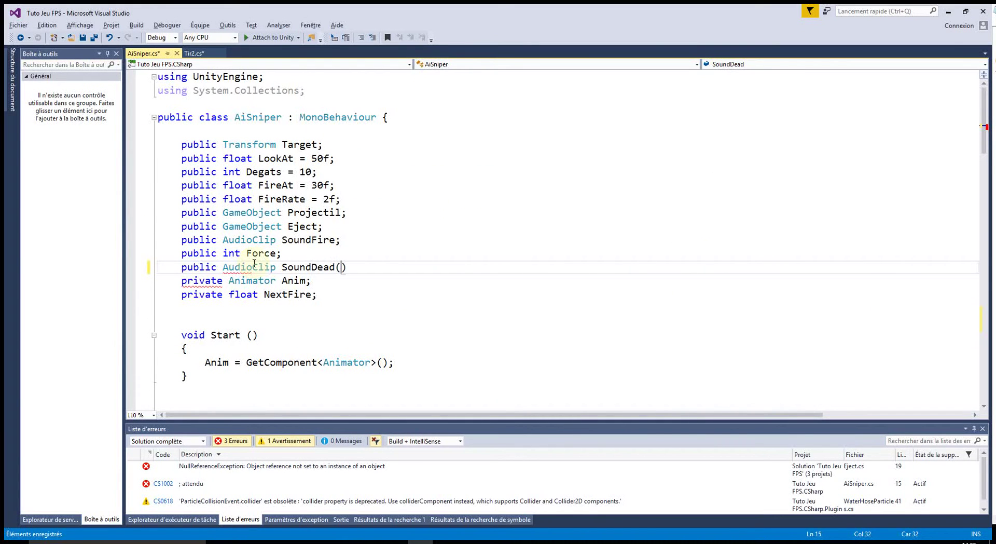
text(;)
click(410, 334)
scroll(423, 333, down, 2)
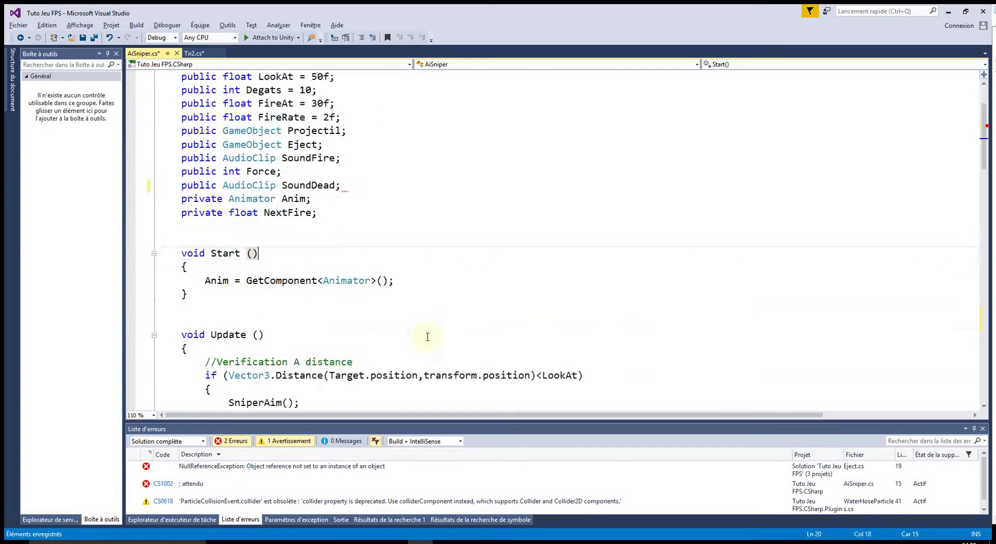
scroll(363, 348, down, 7)
scroll(342, 359, down, 5)
scroll(342, 359, down, 5)
scroll(285, 357, down, 4)
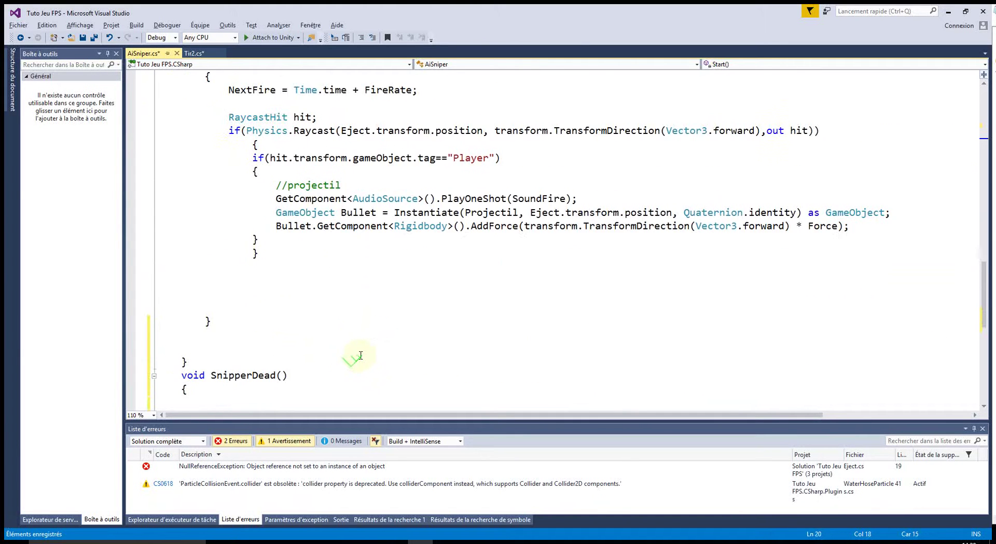
Step: In SnipperDead, add GetComponent<AudioSource>().PlayOneShot(SoundDead);
click(375, 358)
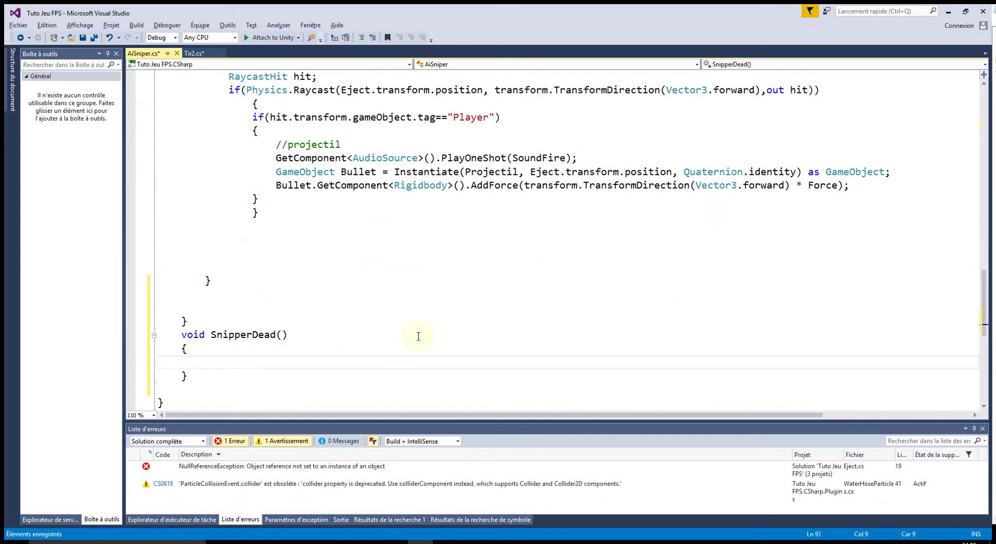
text(GetComponent<AudioSou)
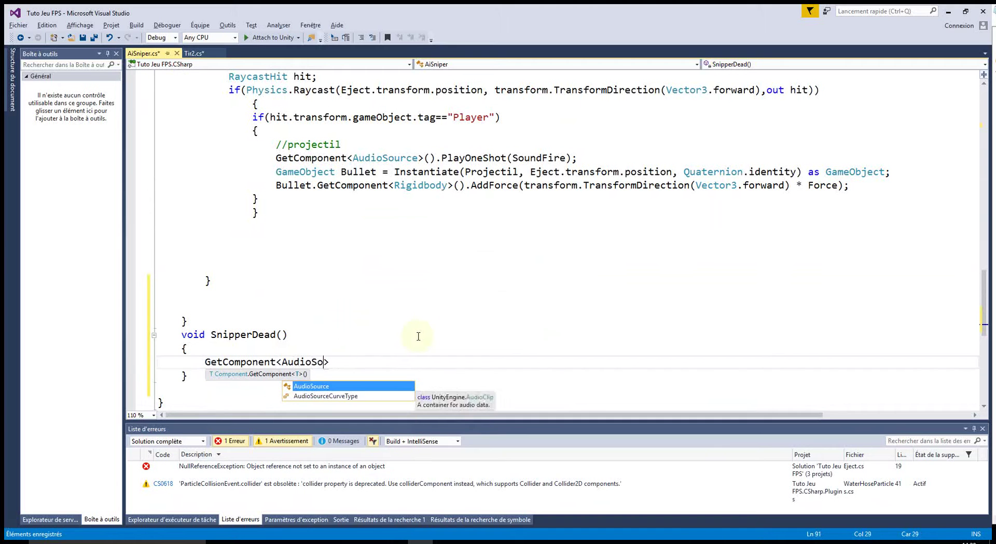
text(>())
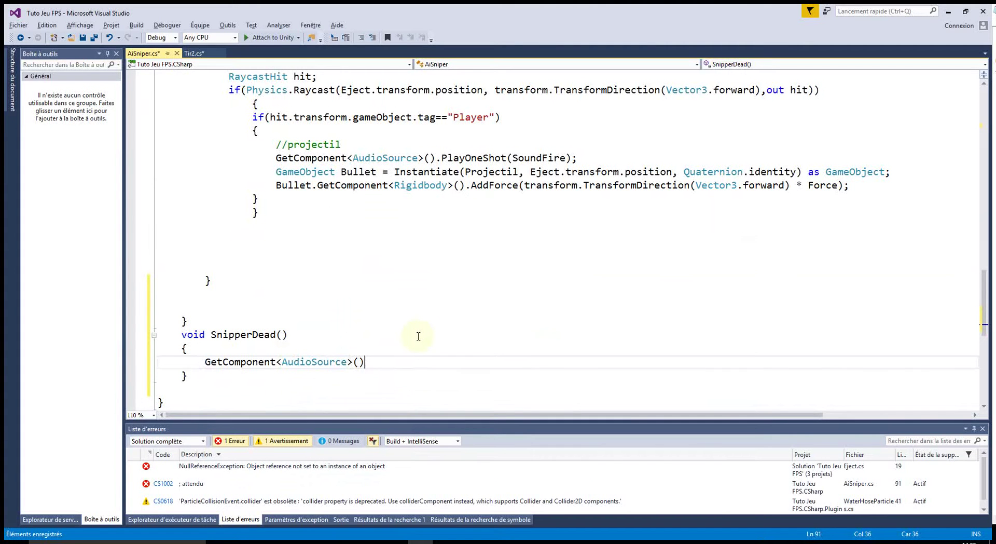
text(.play)
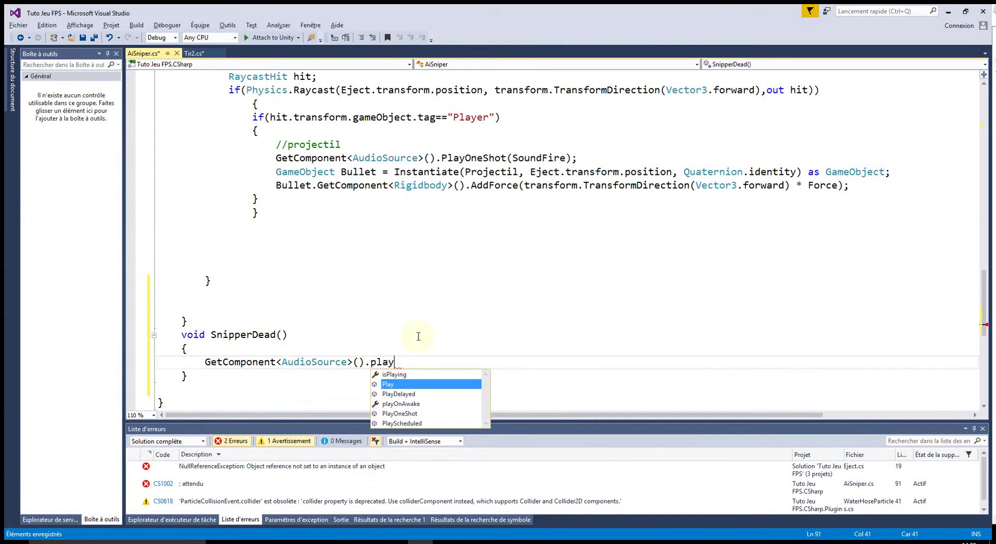
text(O)
key(Tab)
text((soun)
key(Tab)
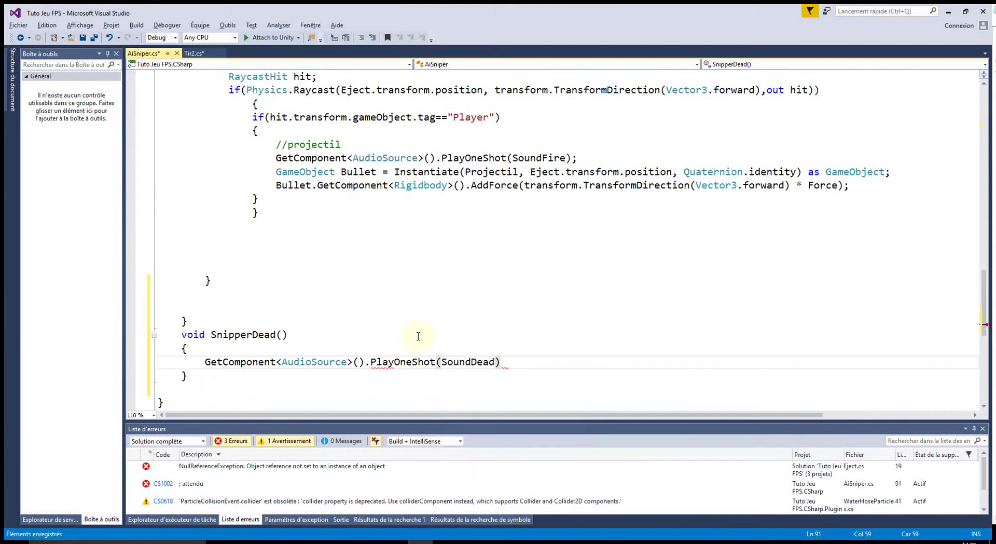
text(;)
key(Return)
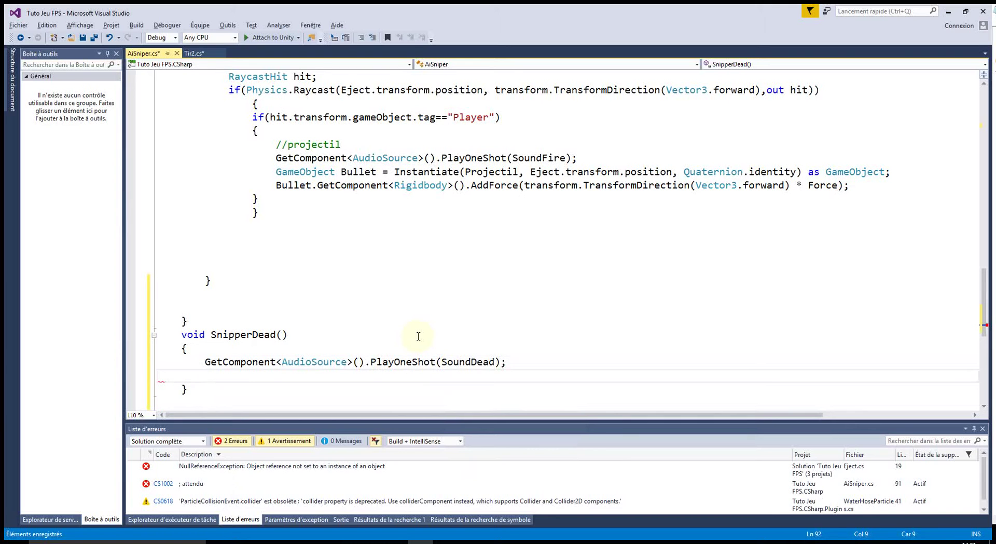
Step: Add Anim.SetTrigger("Dead"); below the sound call, then return to Unity
text(Ani)
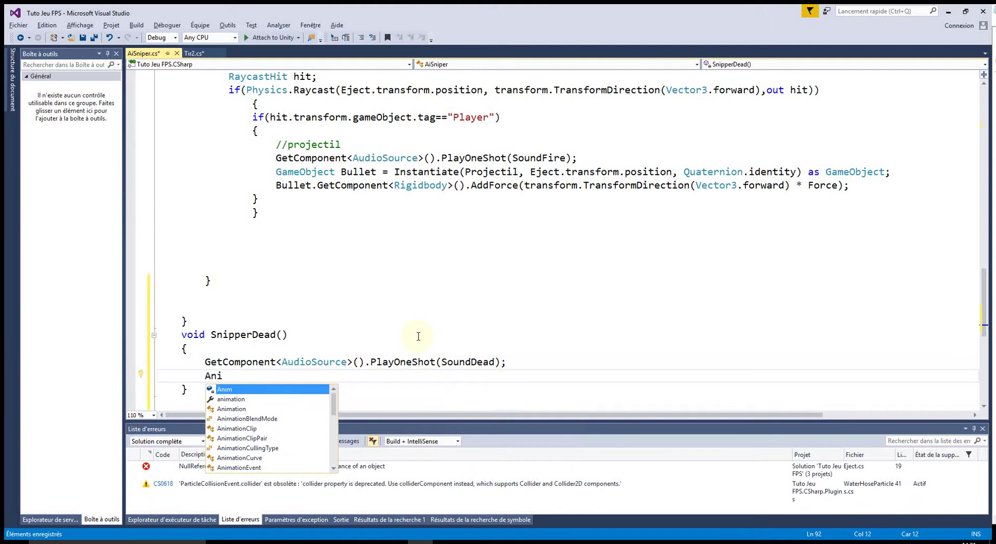
key(Tab)
text(.set)
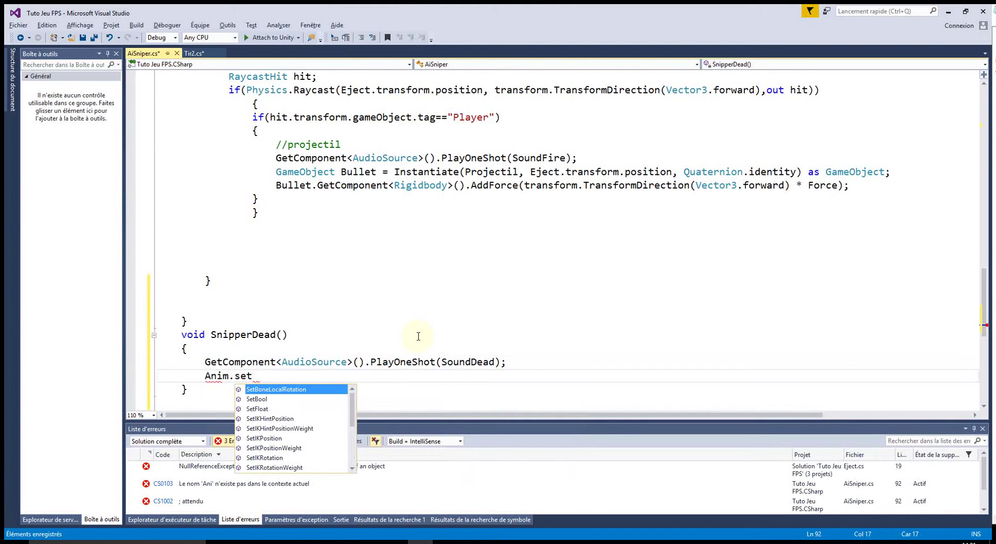
text(tr)
key(Tab)
text(("Dead)
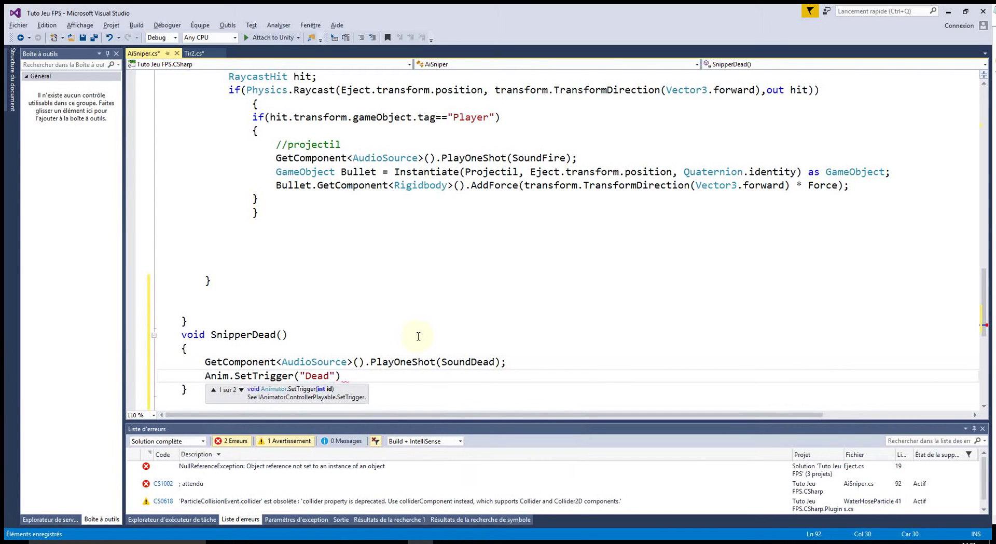
text(");)
click(399, 385)
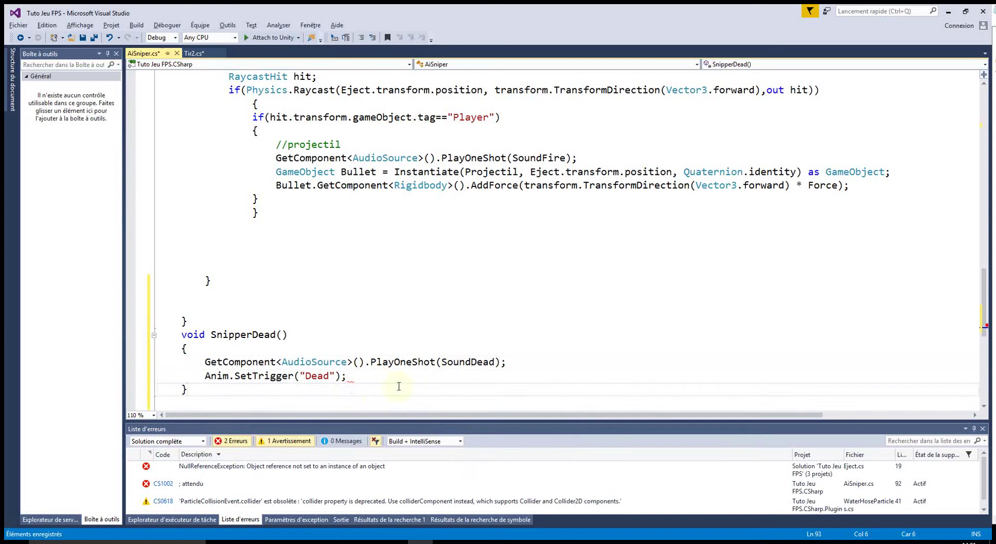
scroll(414, 335, down, 1)
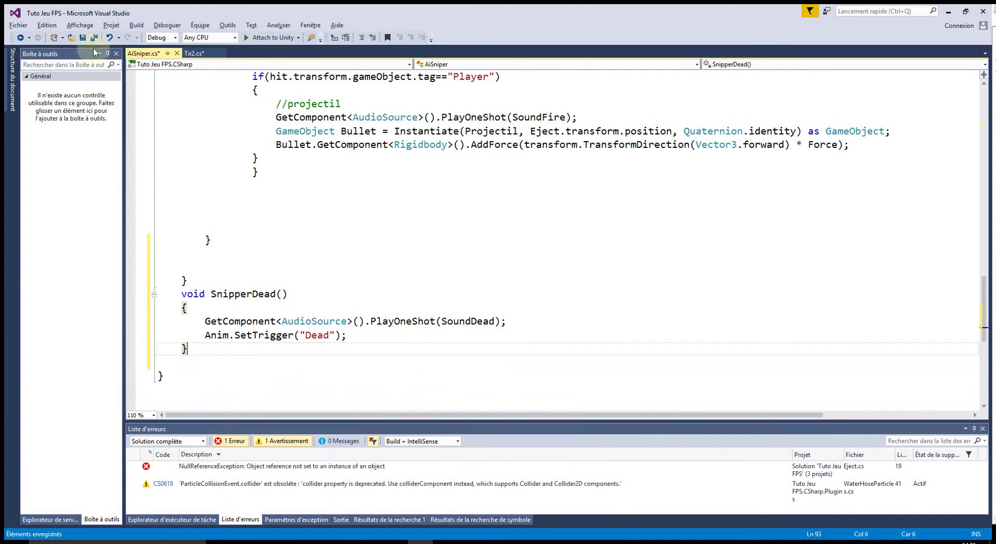
click(949, 11)
click(523, 254)
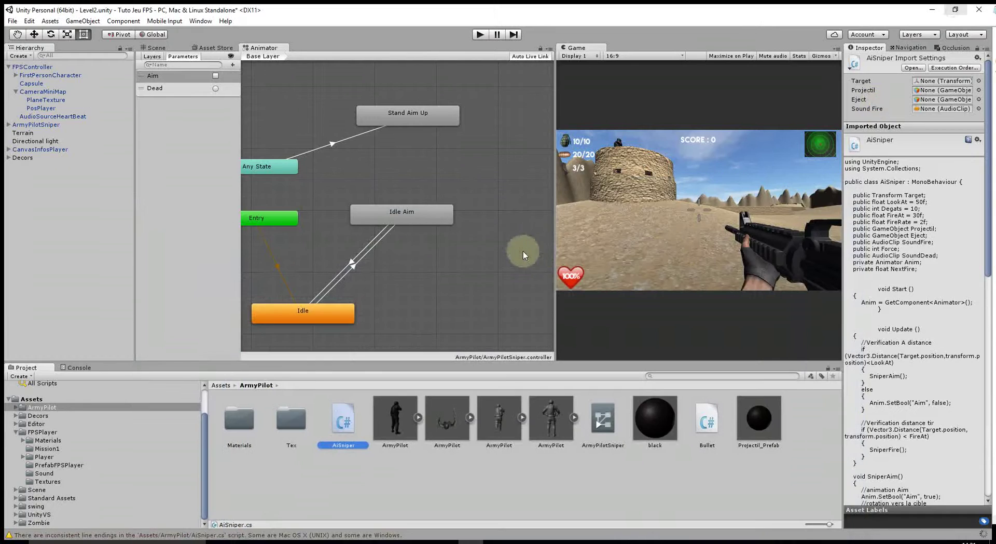
Step: Test-play the level and shoot the sniper on the tower
click(479, 34)
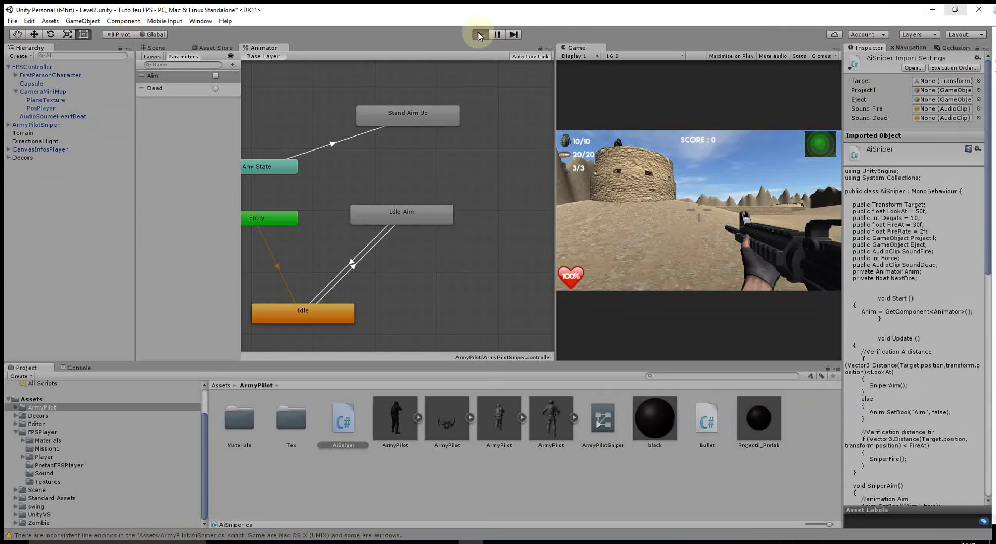
click(699, 205)
click(699, 205)
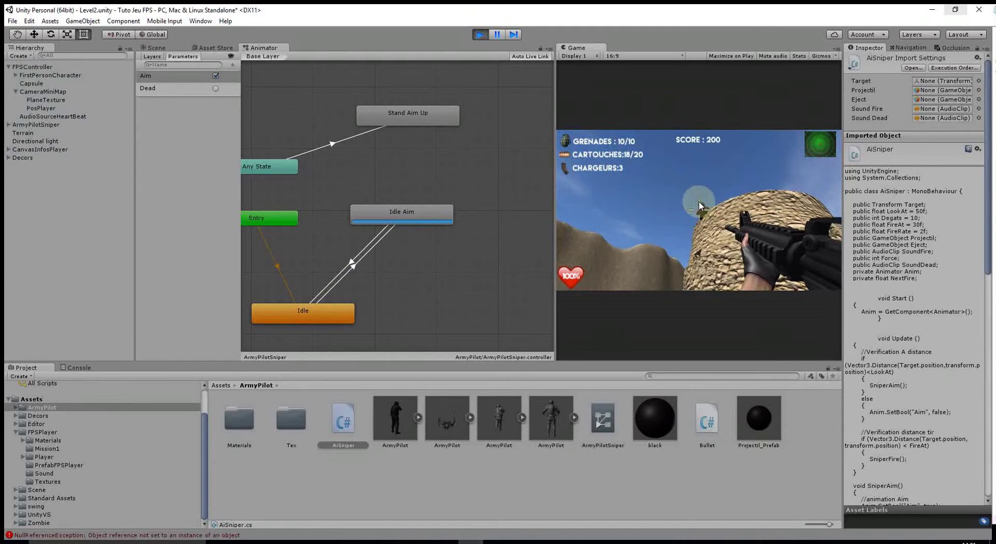
click(480, 34)
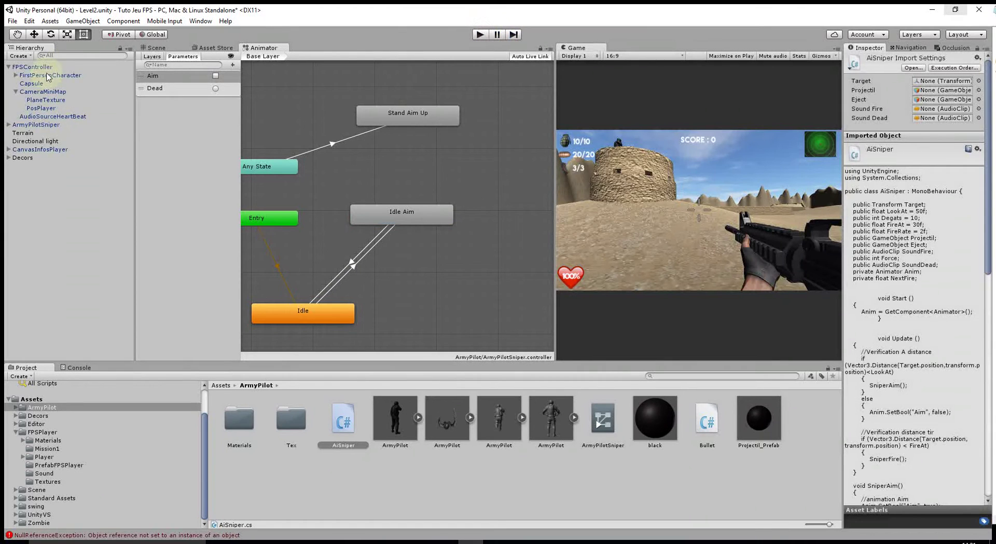
Step: Select ArmyPilotSniper and jump to the Eject.cs line raising the NullReferenceException
click(34, 125)
scroll(877, 394, down, 5)
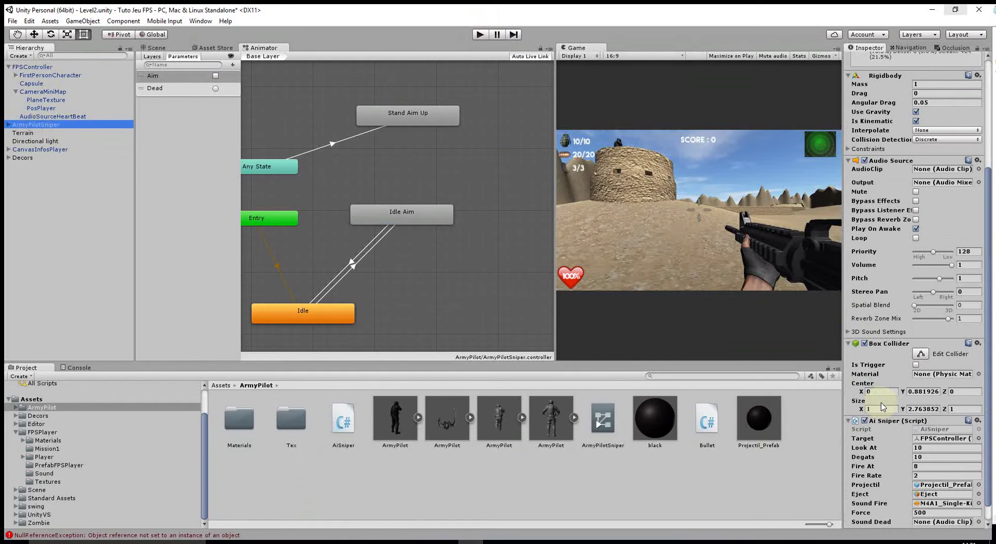
scroll(882, 410, down, 1)
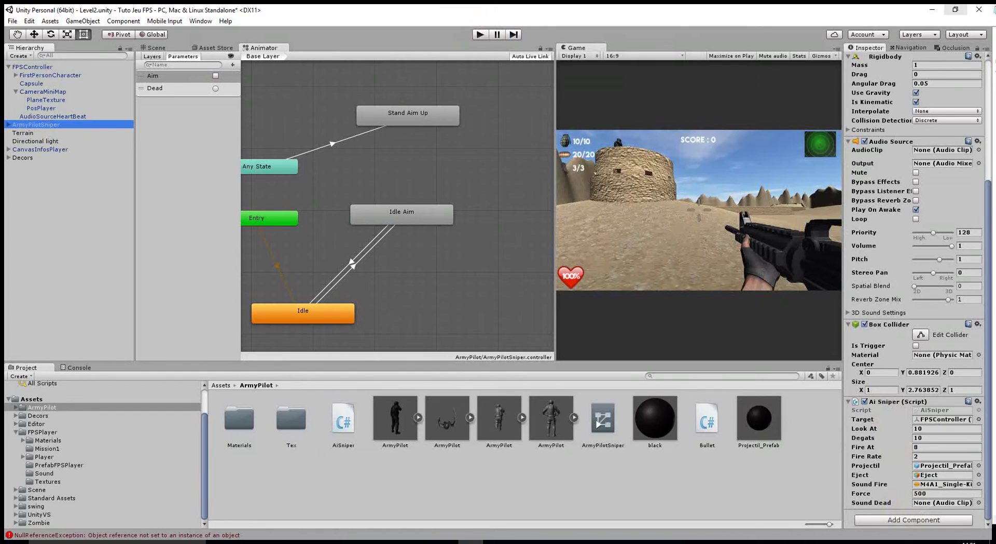
double_click(140, 535)
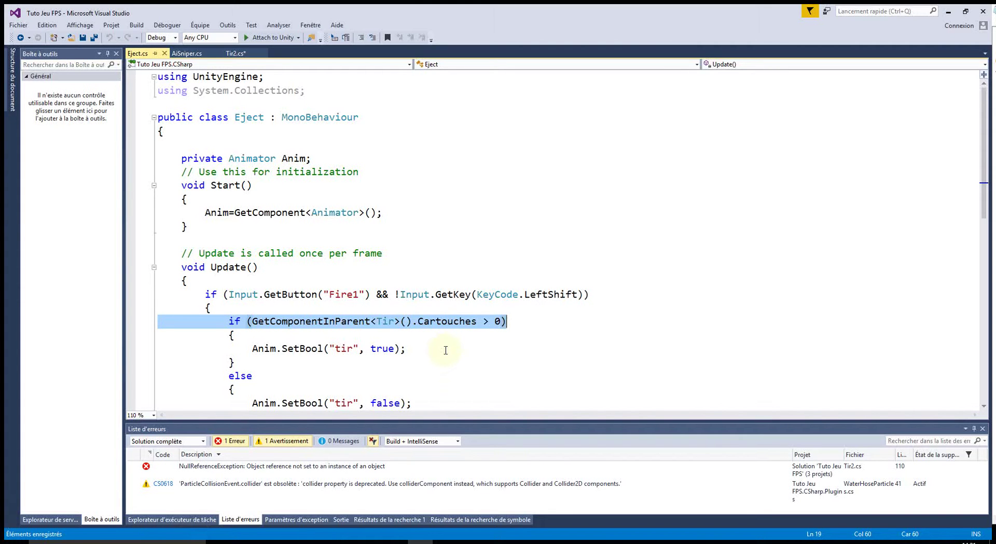
Step: Try changing Tir to Tir2 in Eject.cs, then undo it so Eject keeps referencing Tir
click(396, 324)
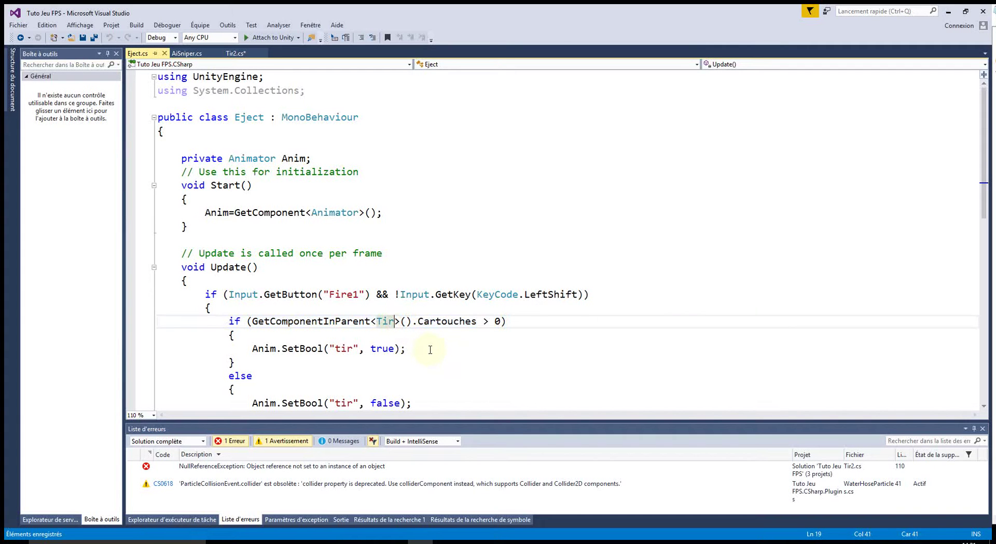
text(2)
click(453, 361)
scroll(460, 362, down, 2)
scroll(465, 363, down, 4)
scroll(465, 364, up, 1)
scroll(465, 364, up, 1)
scroll(465, 364, up, 1)
scroll(465, 364, up, 1)
scroll(465, 364, up, 1)
scroll(462, 362, up, 1)
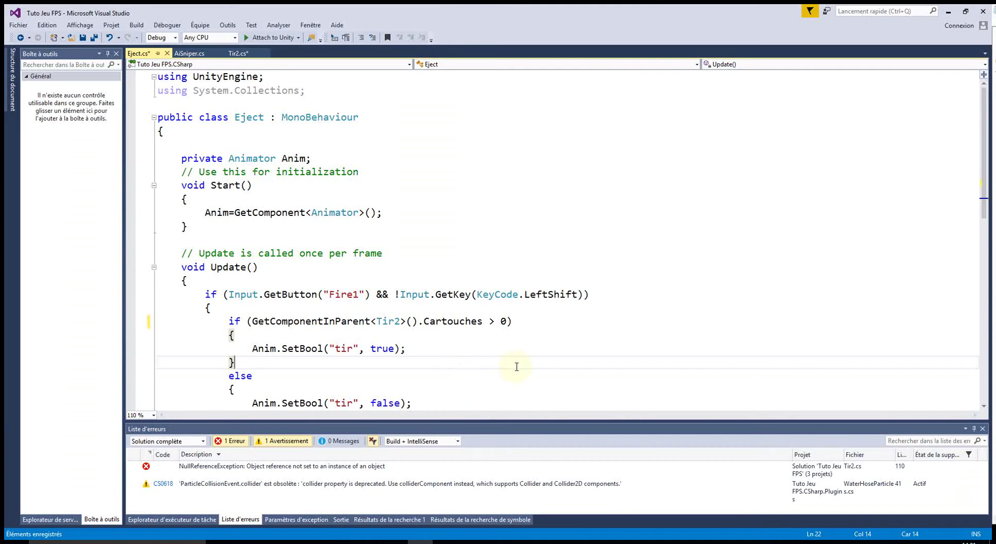
key(ctrl+z)
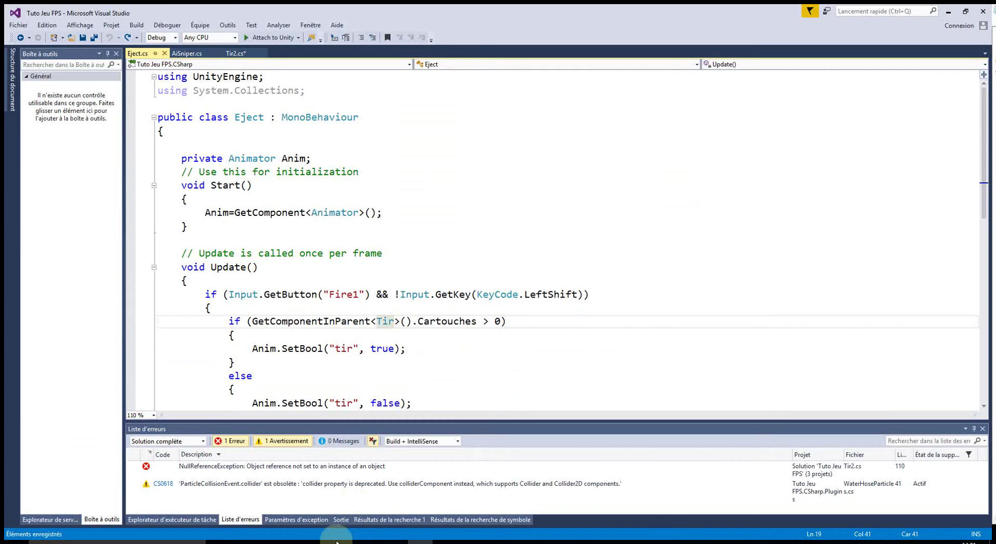
mouse_move(396, 540)
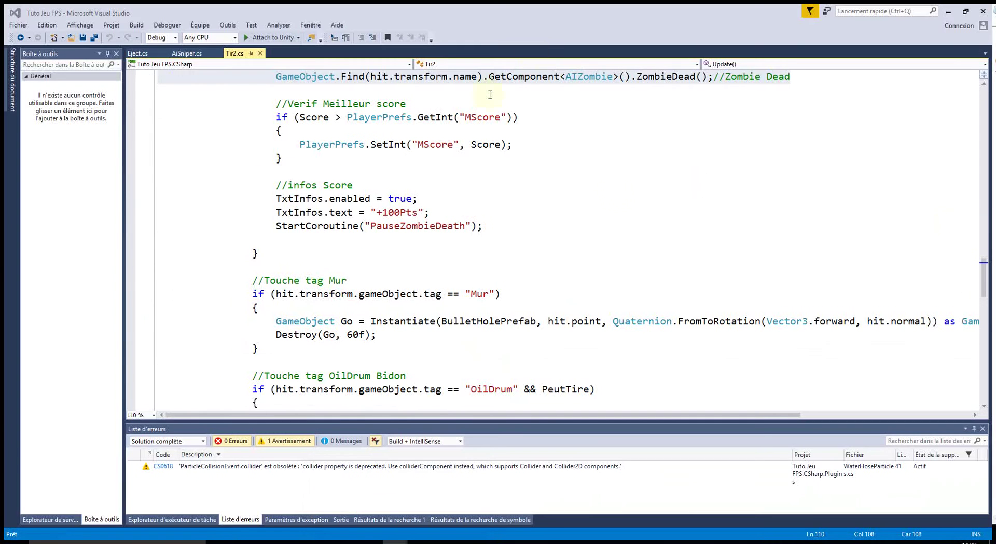
Step: In Tir2.cs's hit line, replace AIZombie with AiSniper and start replacing ZombieDead
scroll(606, 177, up, 1)
scroll(592, 189, up, 1)
double_click(588, 157)
text(Ai)
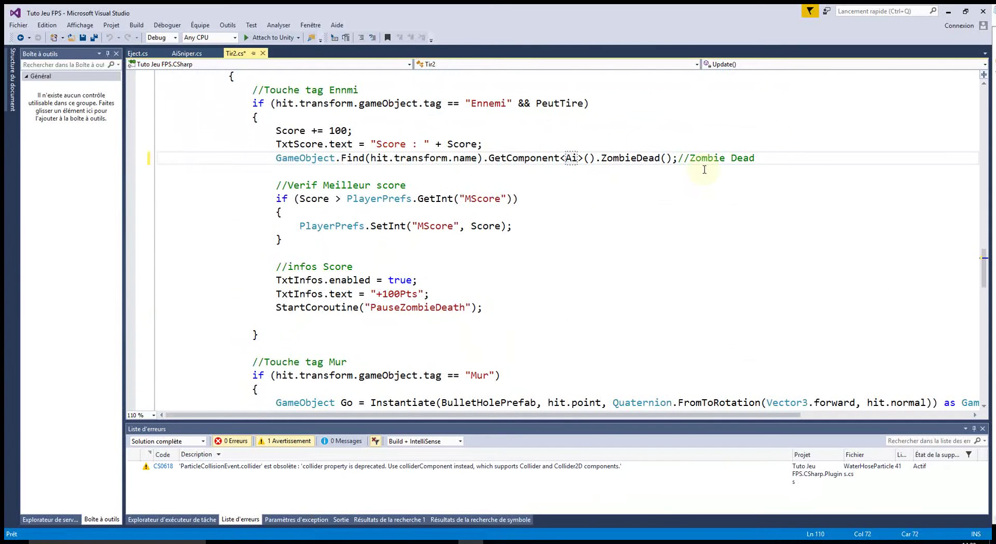
key(Tab)
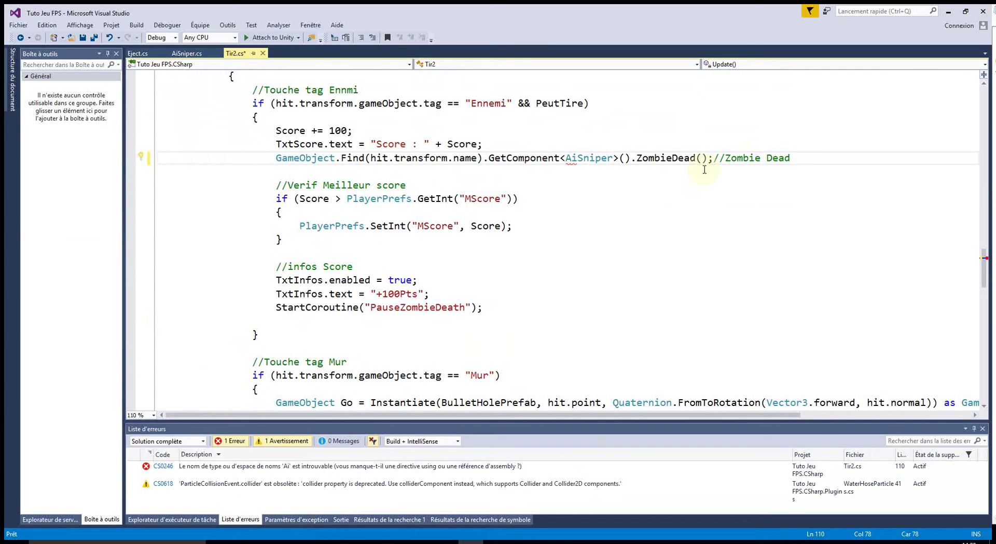
double_click(651, 158)
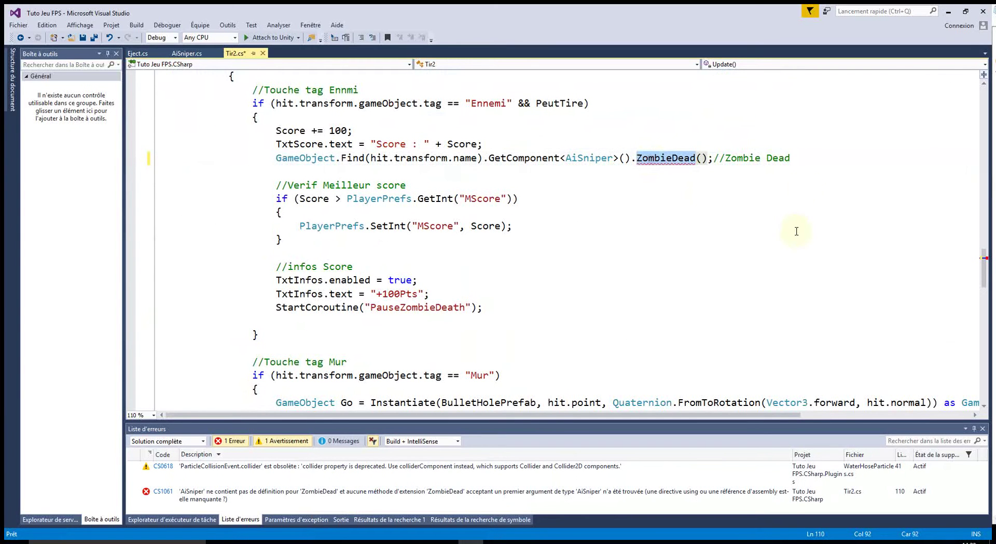
text(s)
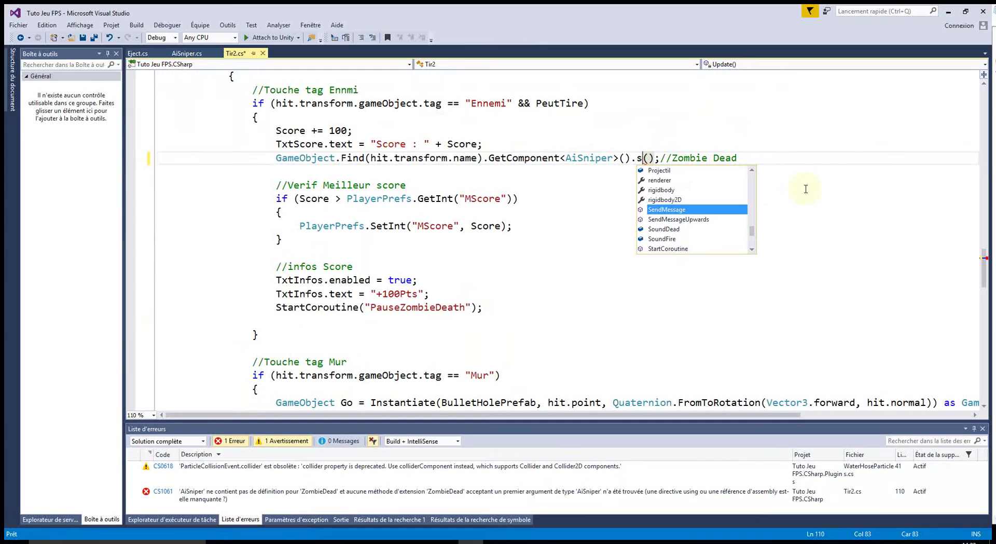
text(n)
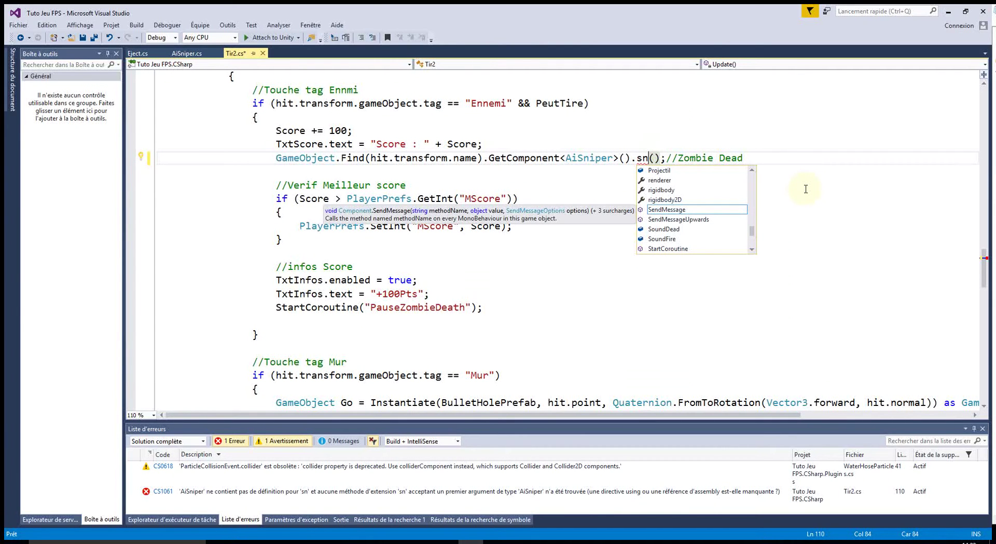
Step: Make the SnipperDead method public in AiSniper.cs and save it
click(187, 53)
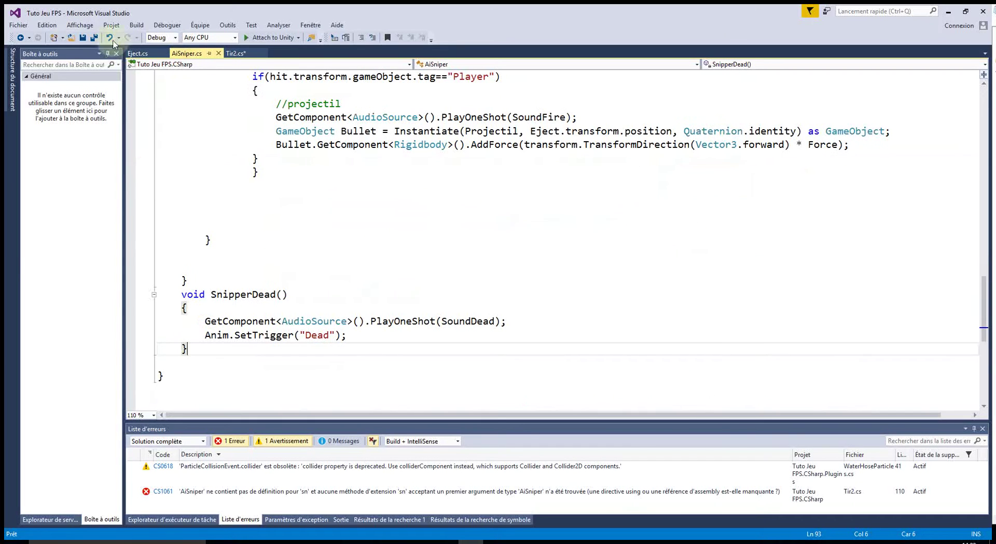
click(85, 40)
click(180, 293)
text(publicc)
key(BackSpace)
key(BackSpace)
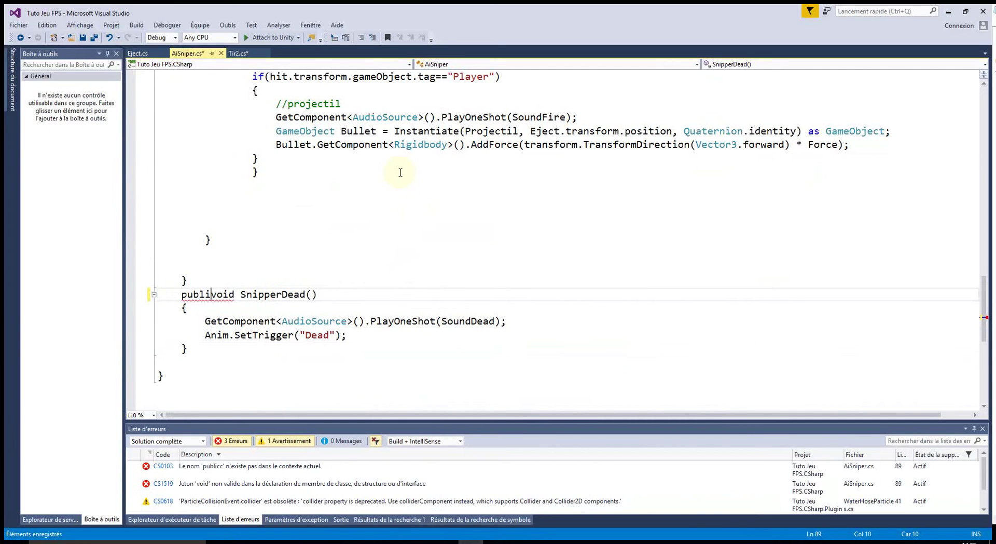
click(442, 353)
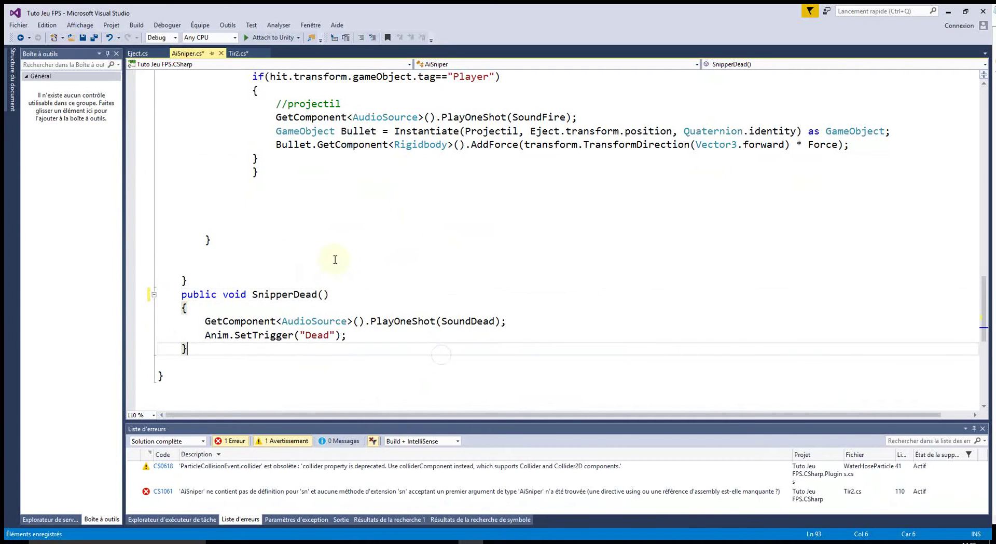
click(84, 39)
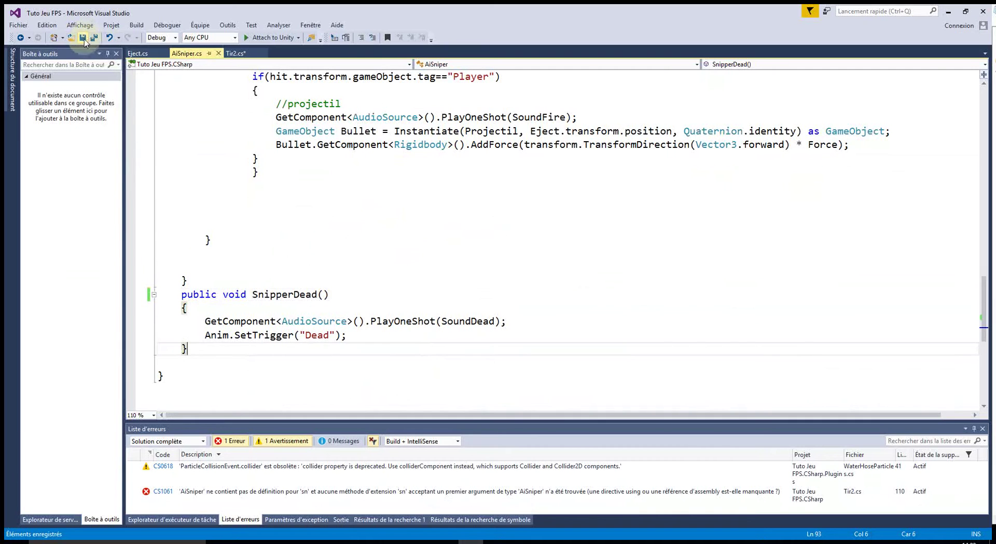
Step: Complete the SnipperDead() call in Tir2.cs, trim the comment to // Dead, and save
click(236, 53)
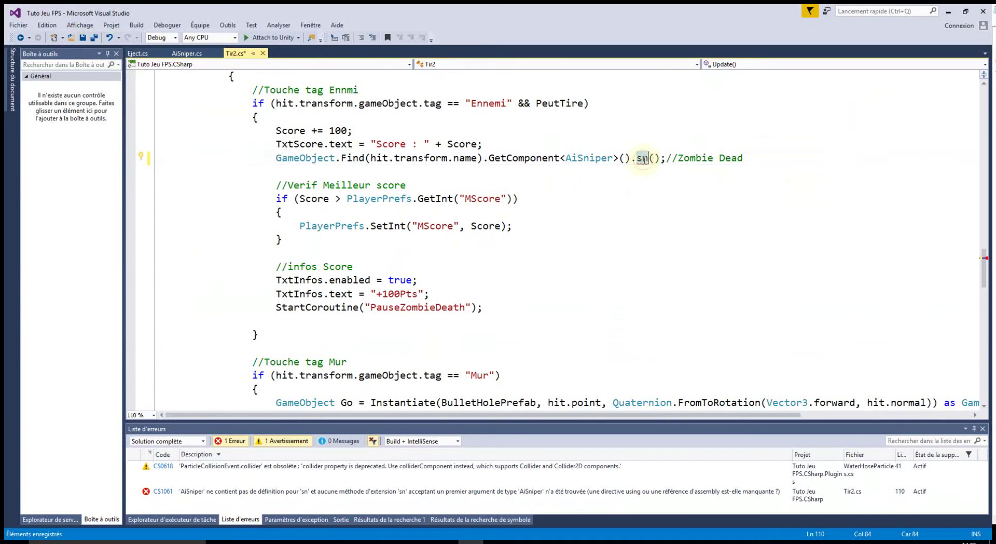
key(ctrl+space)
key(Tab)
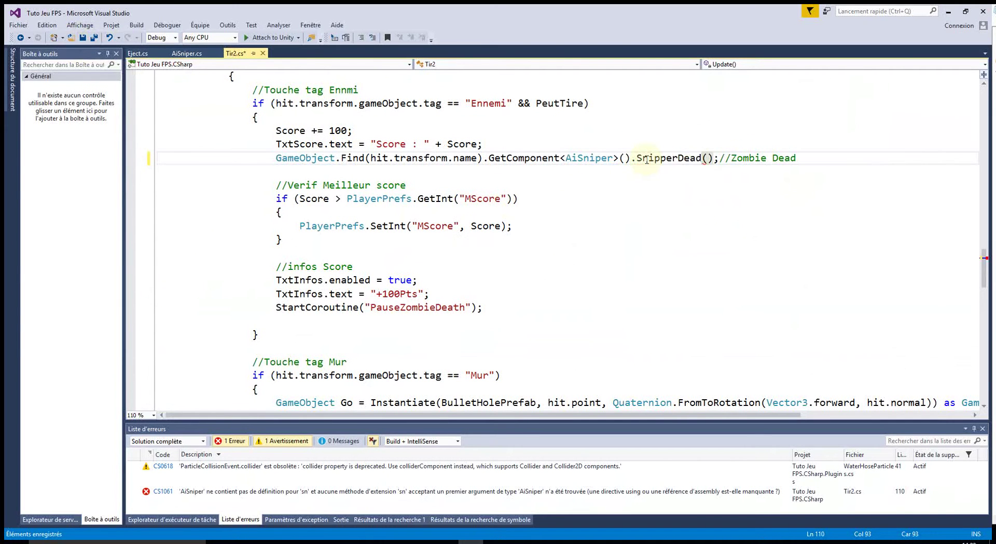
double_click(750, 158)
key(Delete)
click(681, 239)
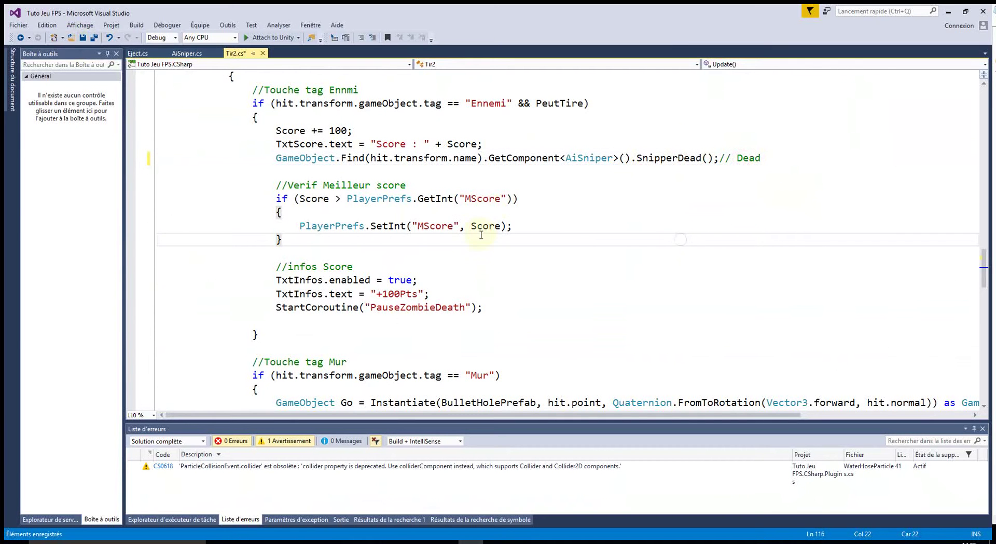
click(83, 39)
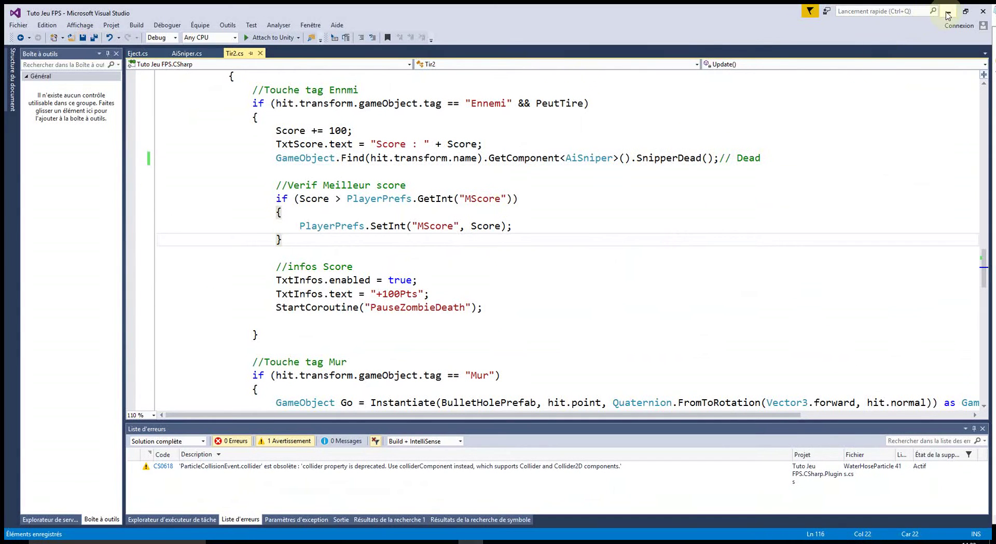
click(948, 16)
click(480, 34)
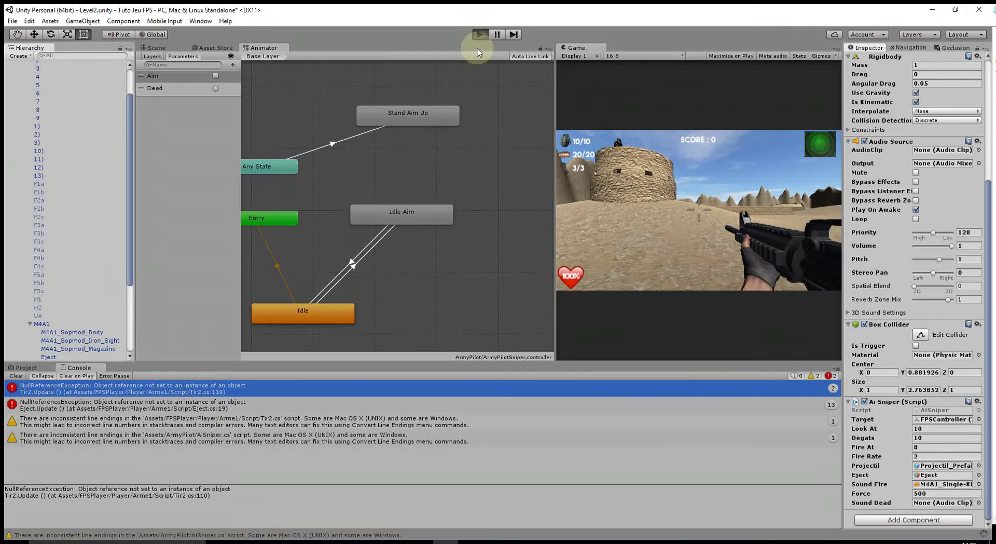
Step: Shoot the sniper in the running game, stop it, and select the Stand Aim Up state
click(699, 205)
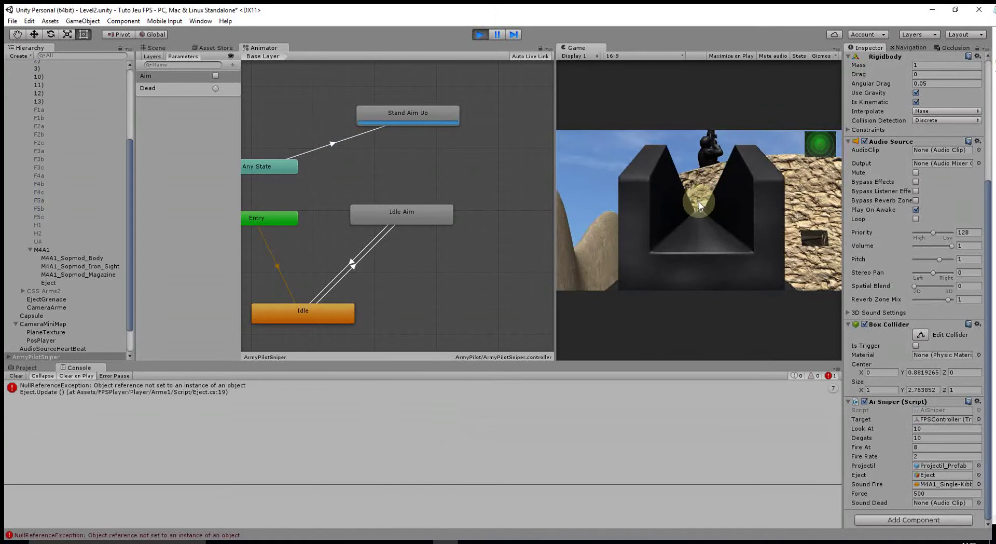
right_click(699, 205)
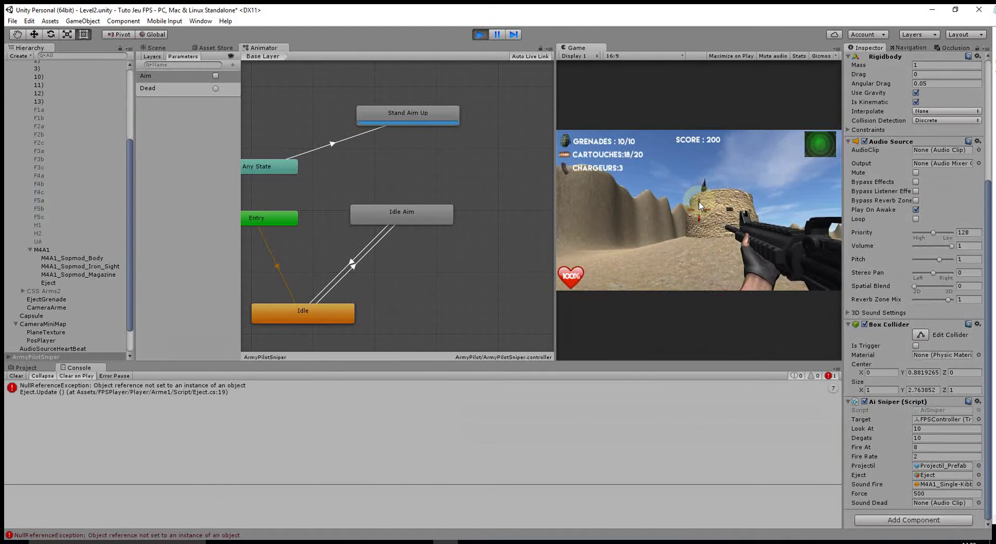
click(480, 35)
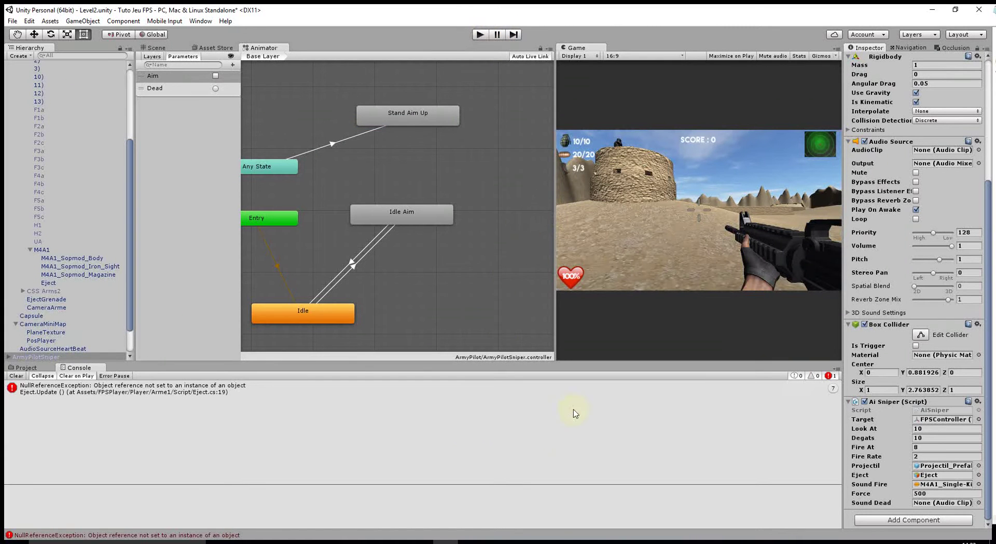
click(404, 118)
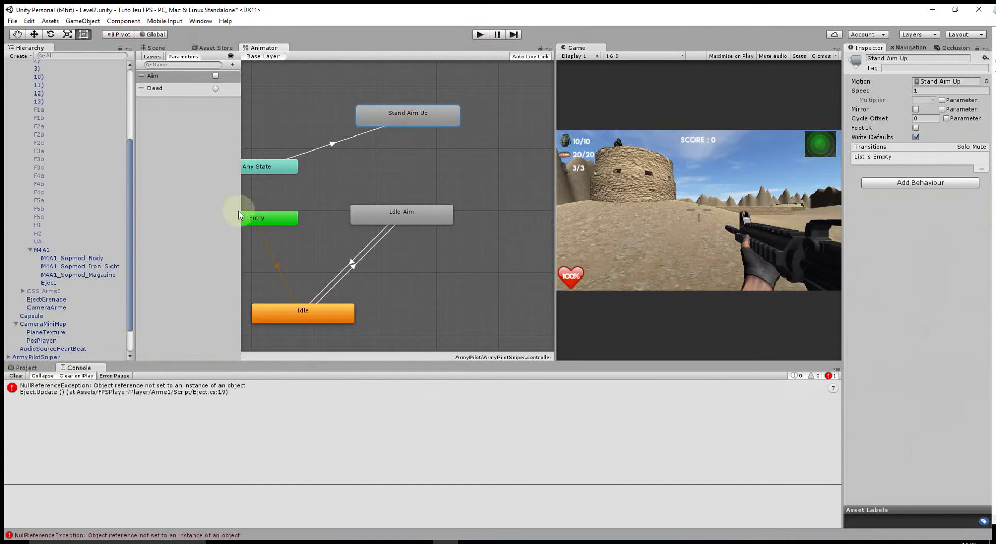
Step: Select the sniper's Stand Aim Up state and preview the Stand Aim Down clip in ArmyPilot assets
scroll(105, 204, up, 5)
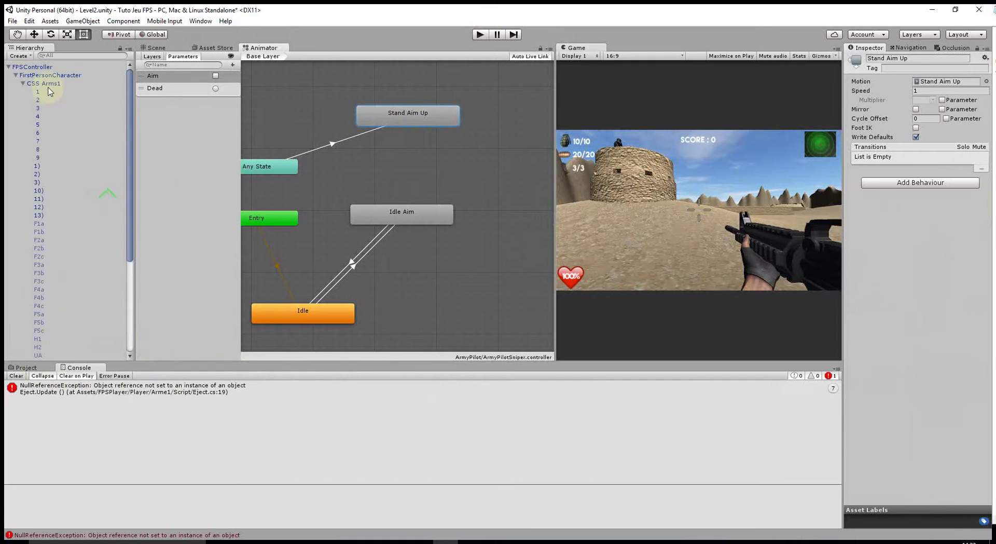
click(23, 83)
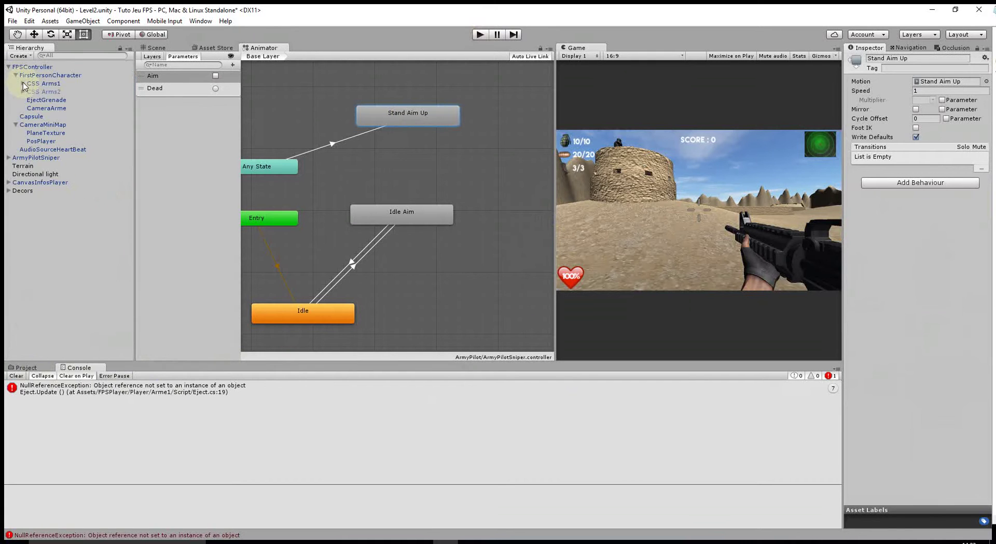
click(40, 159)
click(397, 117)
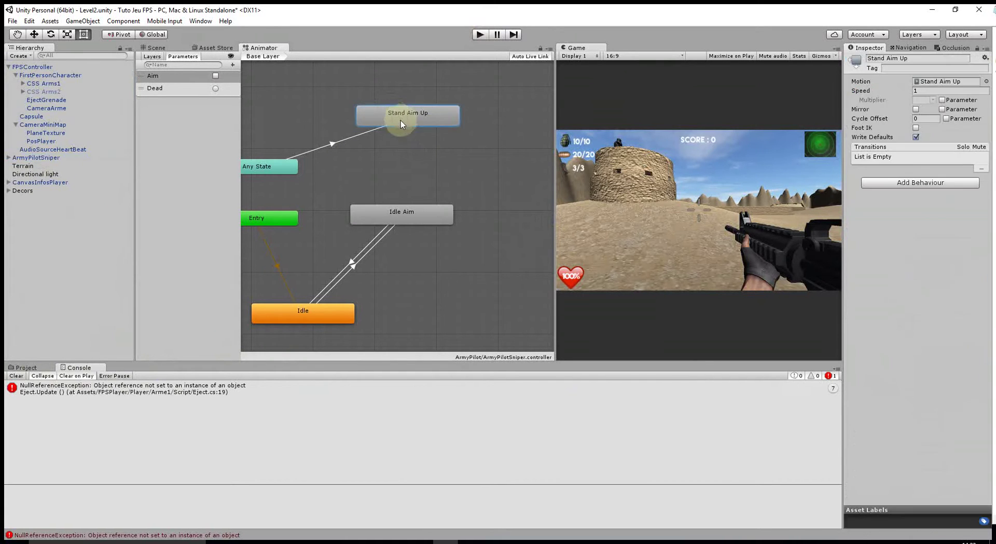
click(26, 368)
click(419, 418)
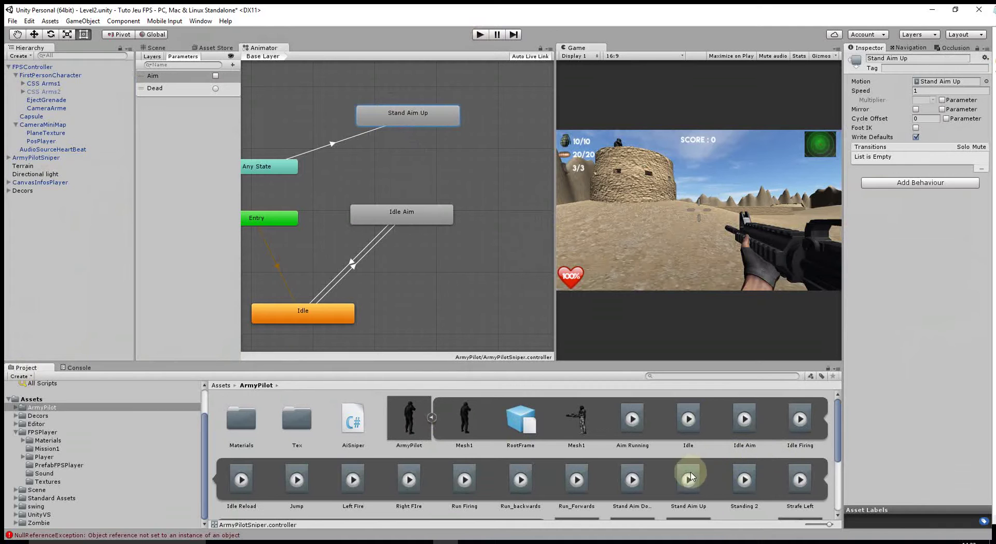
click(633, 484)
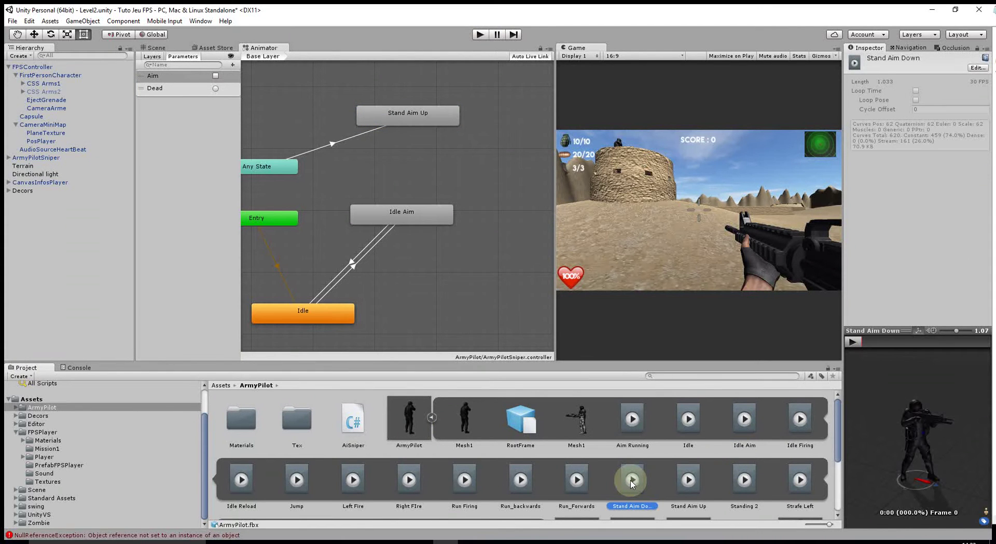
Step: Assign the Stand Aim Down clip as the Stand Aim Up state's motion
click(397, 115)
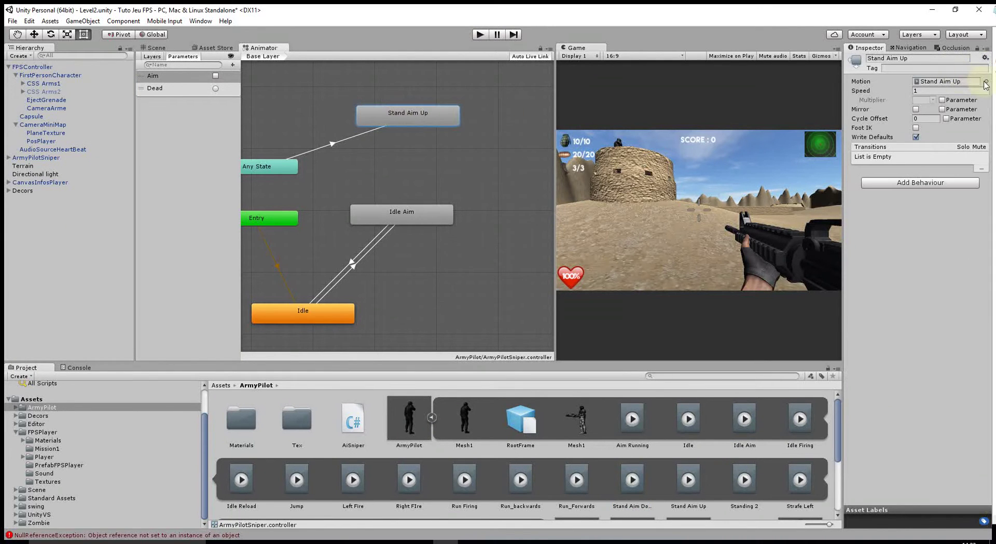
click(985, 82)
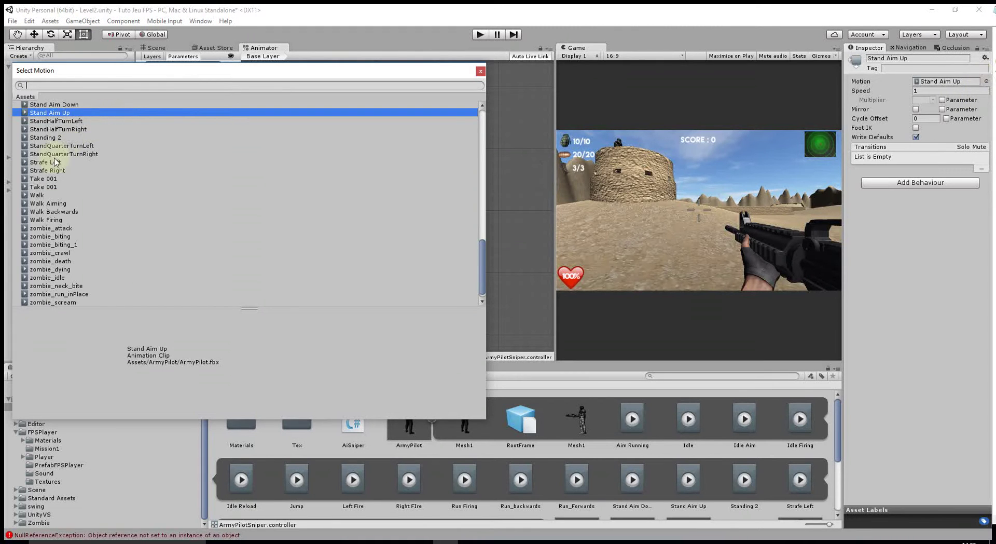
double_click(62, 104)
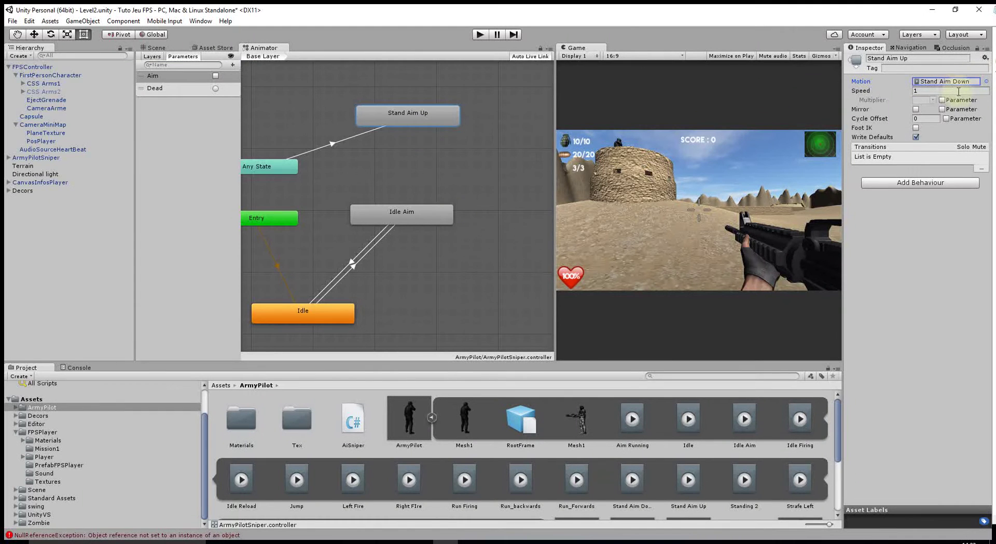
Step: Test-play the level and shoot the sniper to check the new pose
click(480, 35)
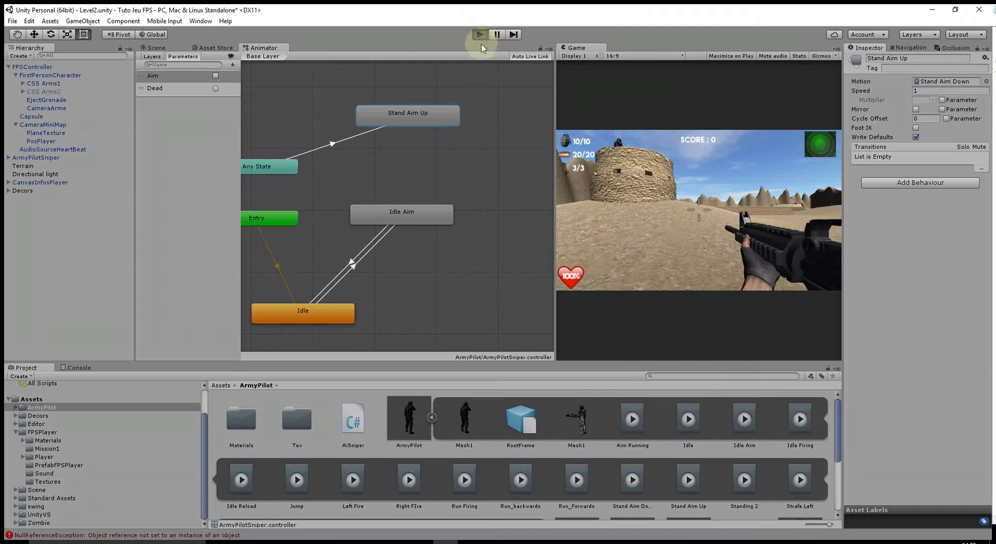
click(699, 205)
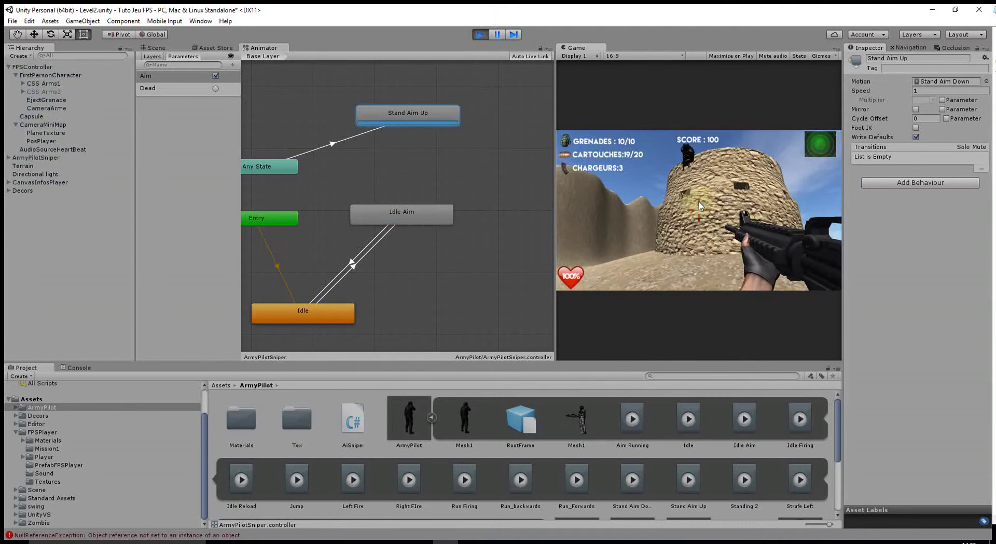
click(480, 34)
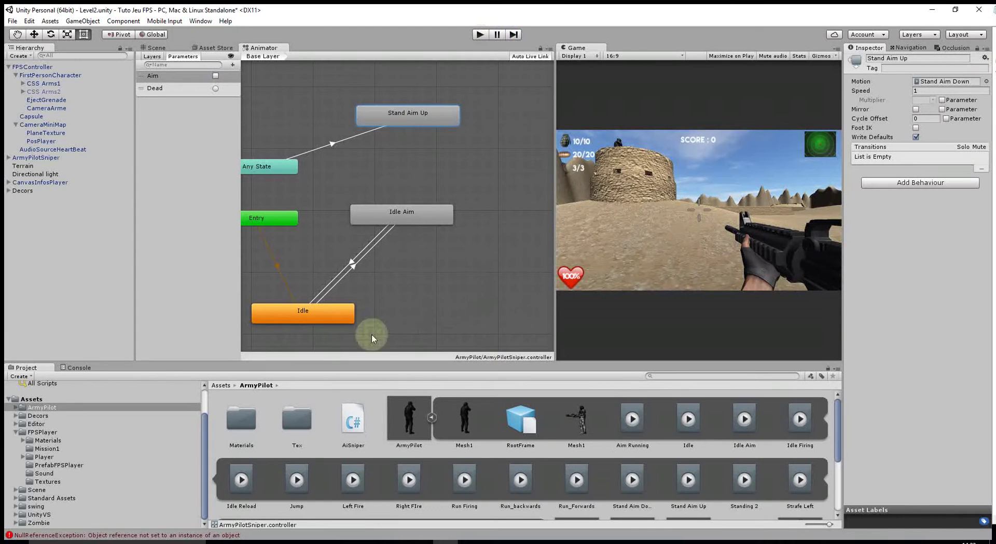
Step: Add Destroy(gameObject, 1f); after the Dead trigger in AiSniper.cs's SnipperDead method
click(484, 537)
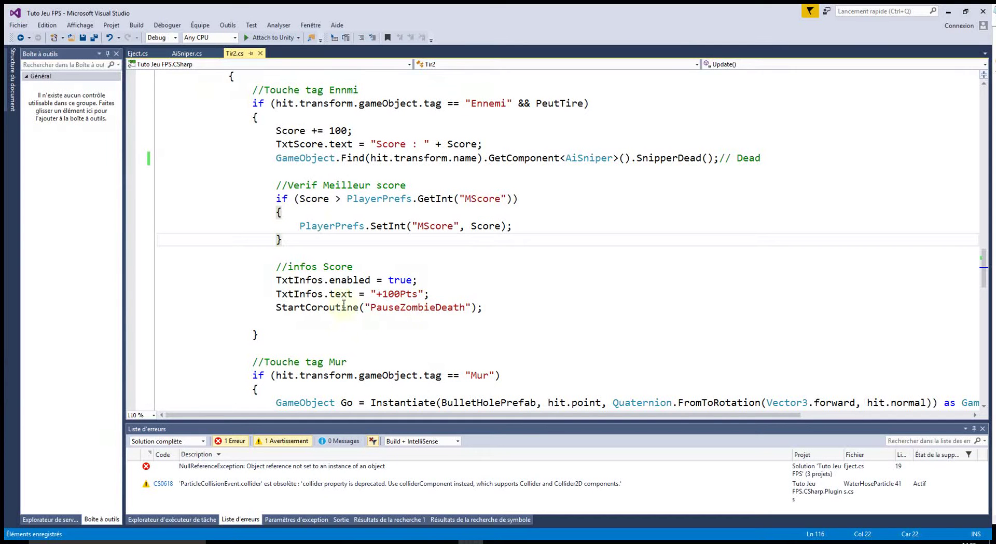
click(187, 53)
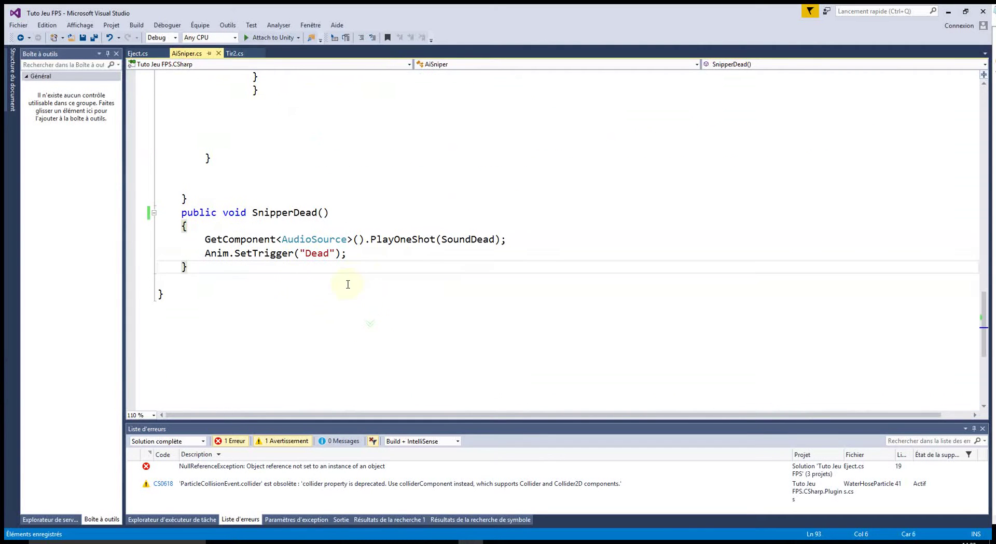
click(356, 255)
key(Return)
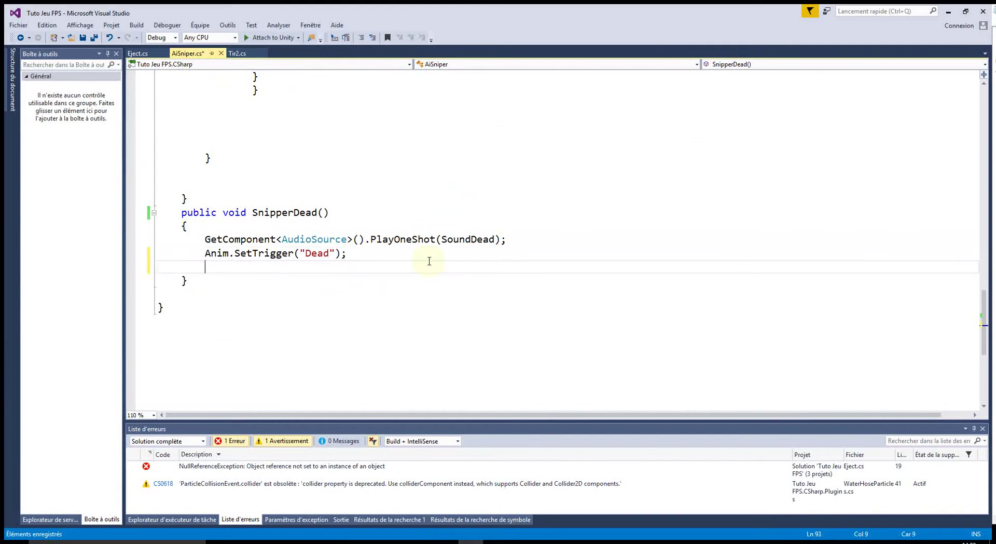
text(Des)
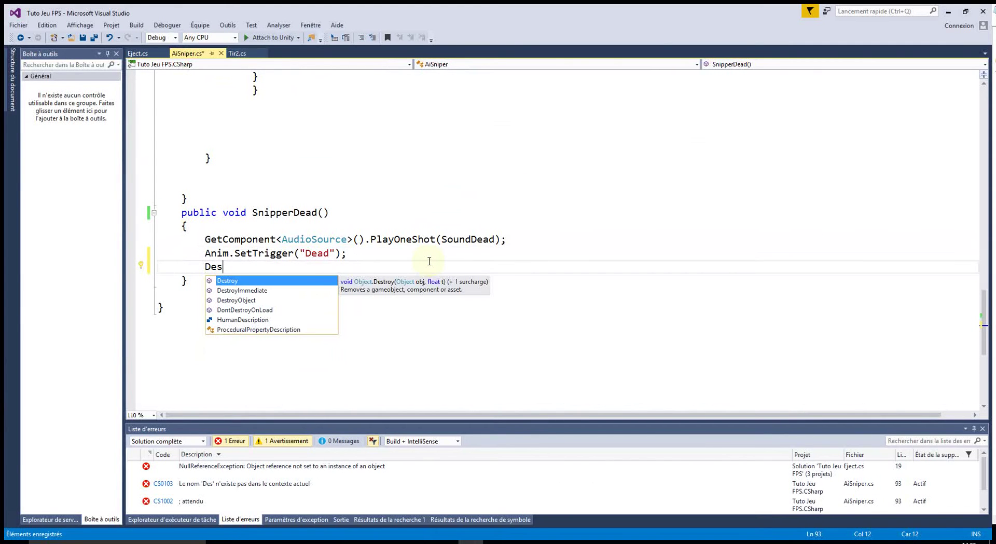
key(Tab)
text((ga)
key(Tab)
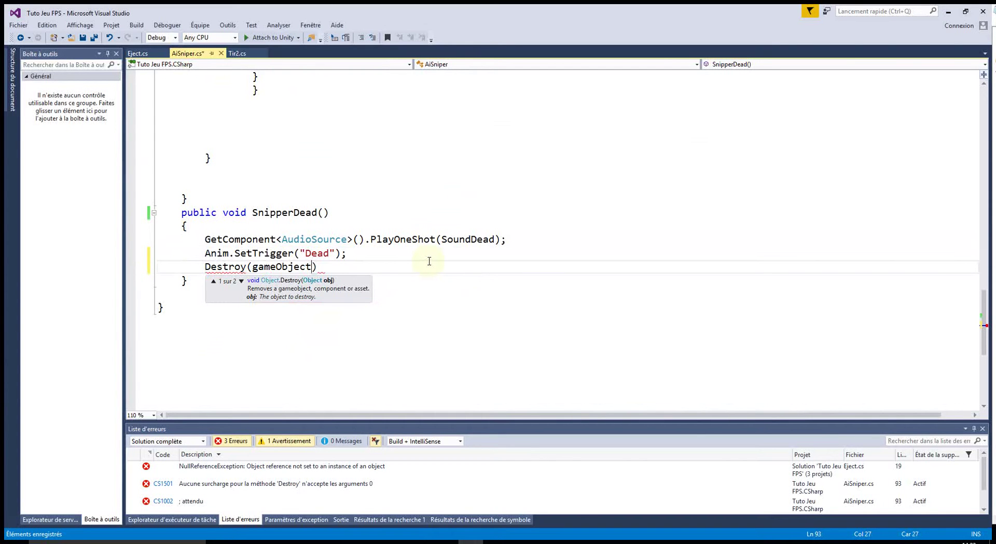
text(, 1f))
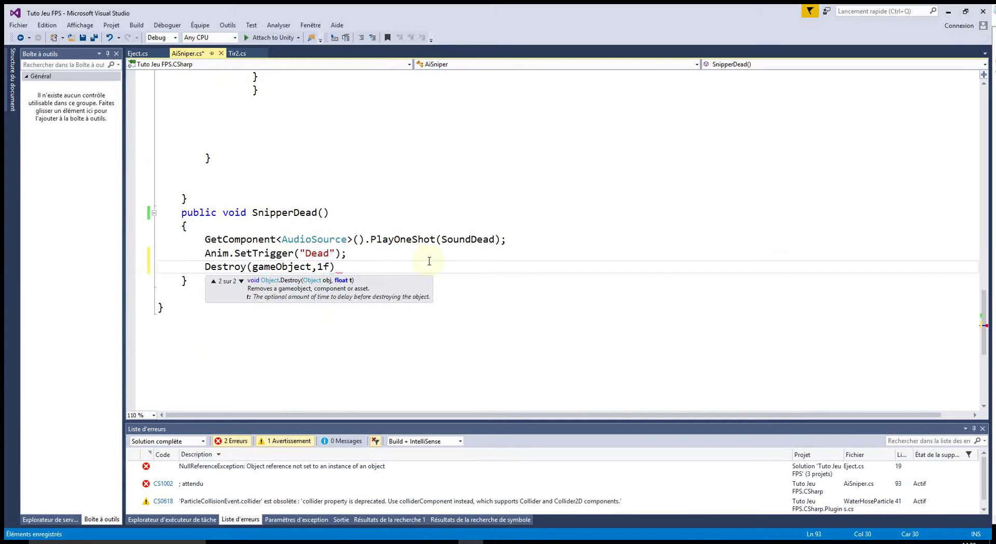
text(;)
click(330, 330)
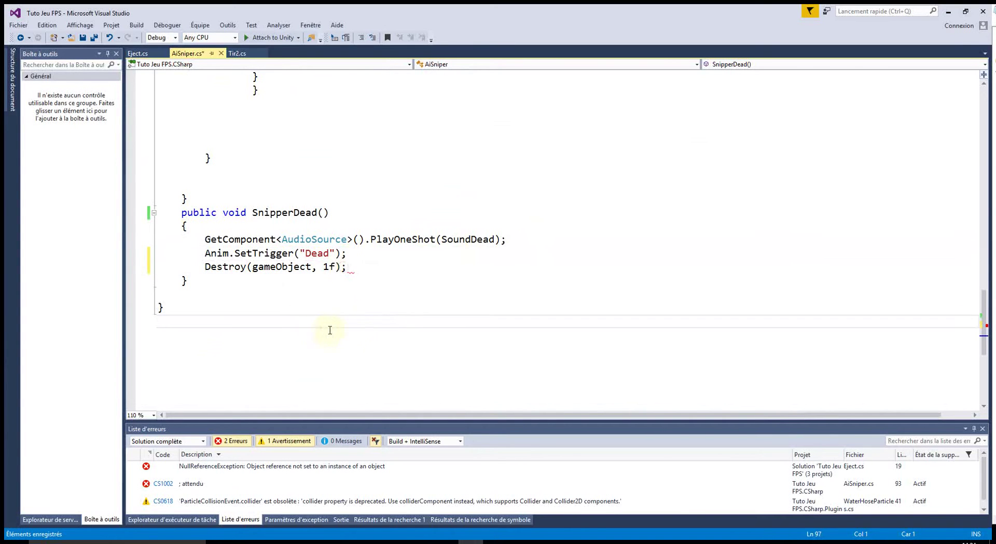
click(948, 11)
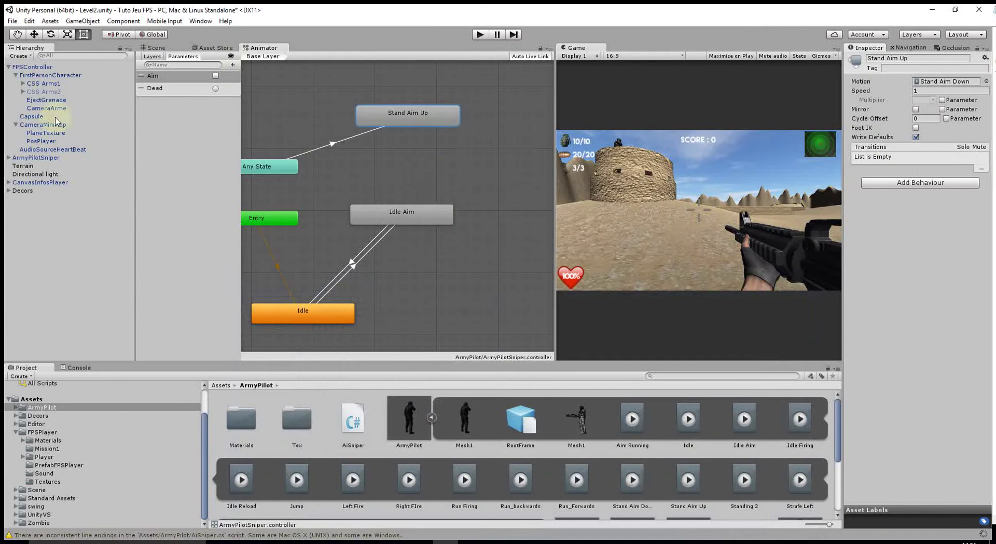
Step: Set the Die clip as the sniper's death sound
click(38, 157)
scroll(884, 381, down, 5)
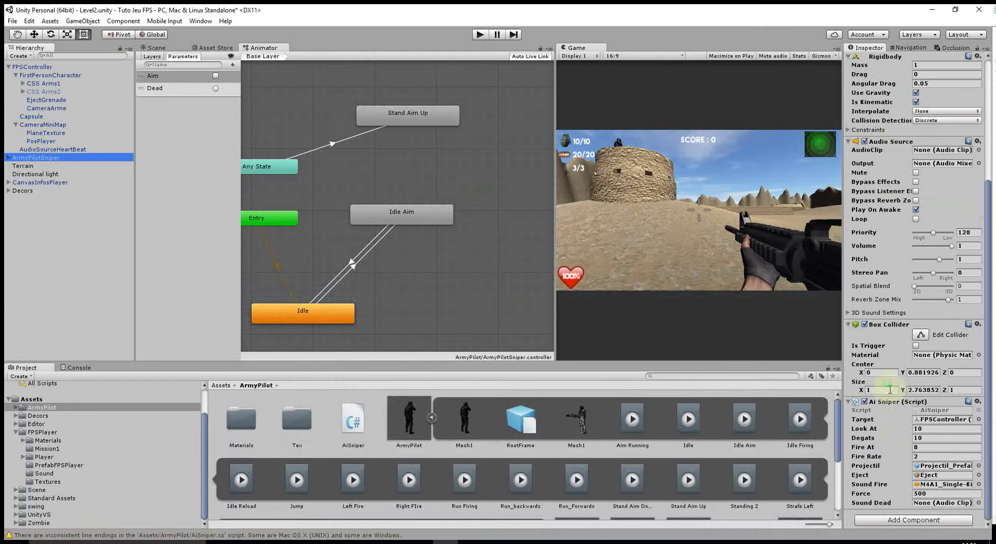
click(978, 503)
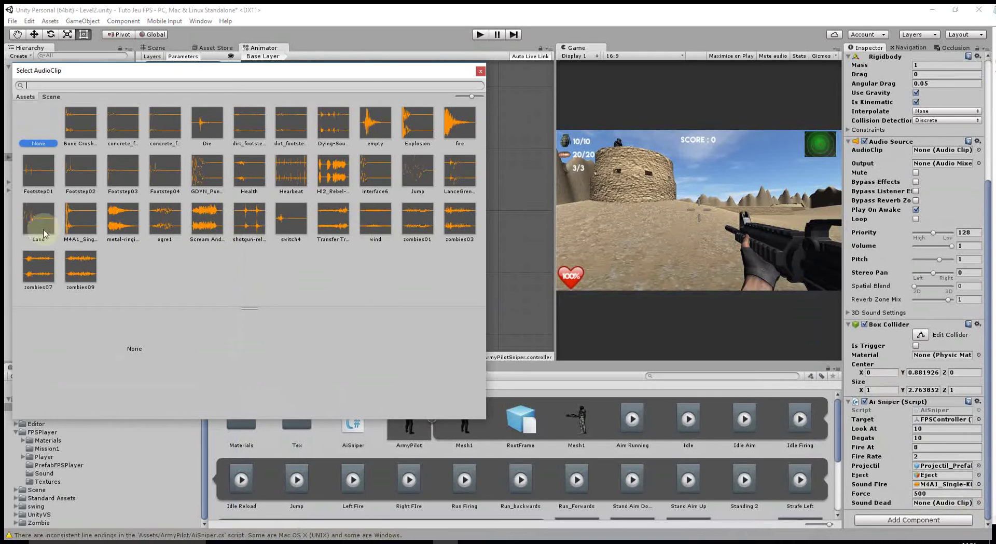
click(207, 123)
key(Return)
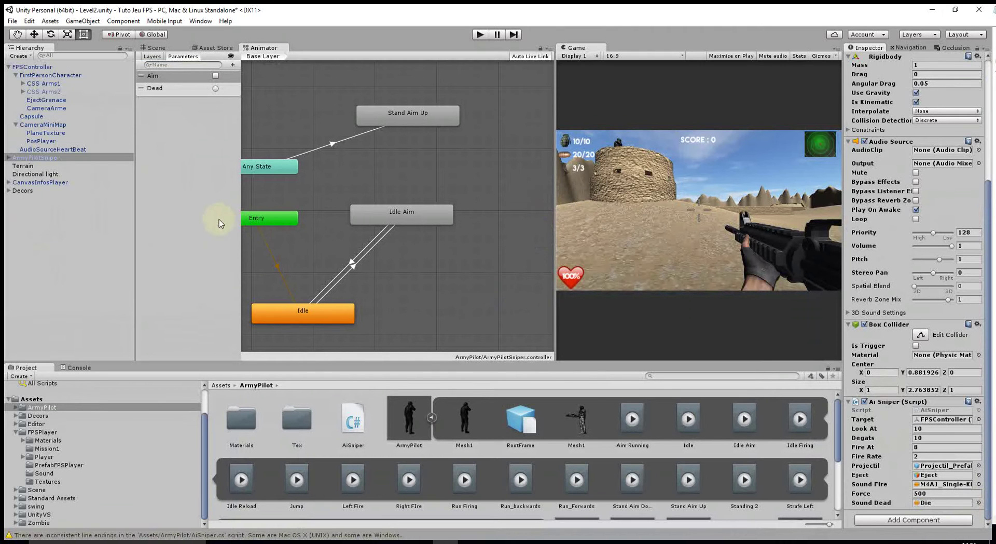
Step: Edit the sniper's AiSniper Look At distance and Degats damage values in the Inspector
click(41, 149)
click(35, 157)
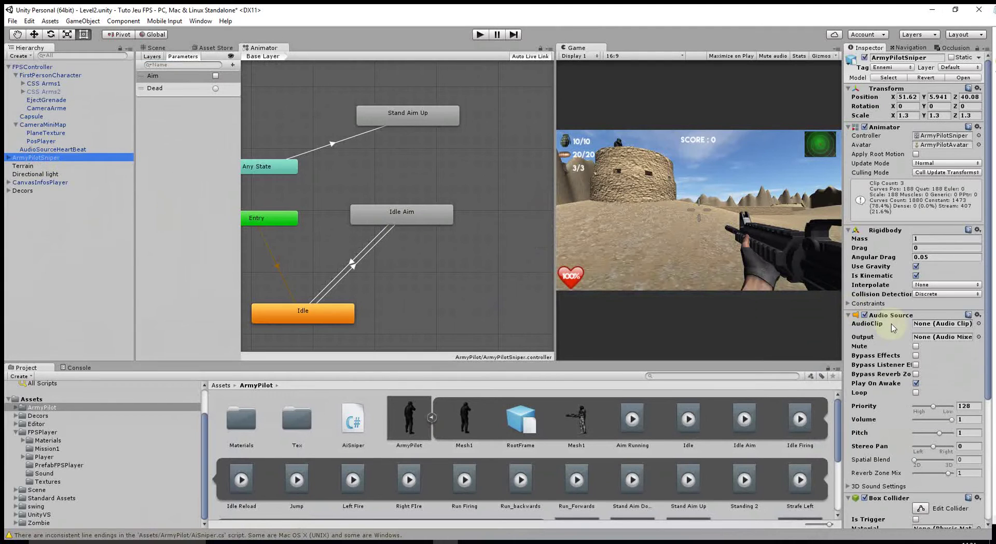
scroll(922, 389, down, 4)
scroll(913, 391, down, 1)
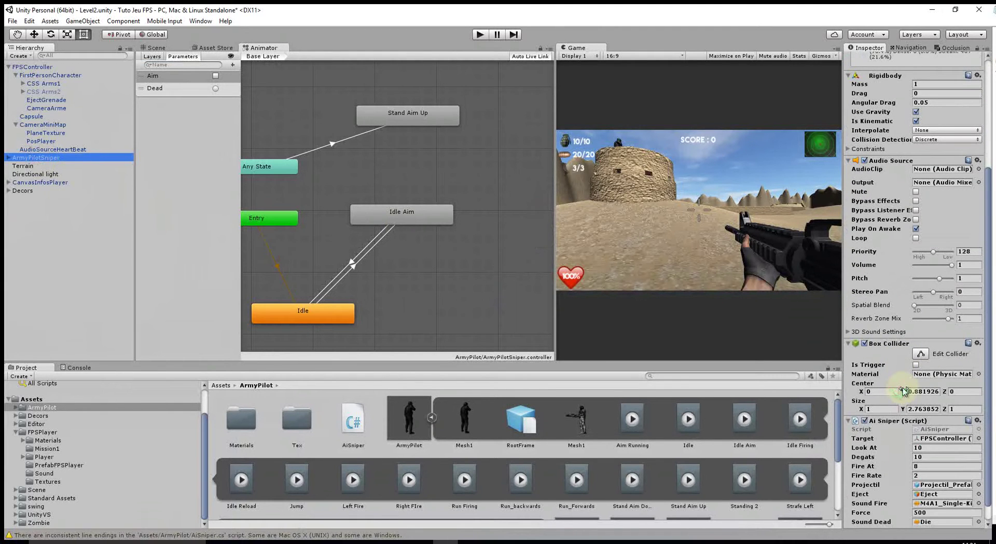
scroll(903, 392, down, 1)
click(885, 430)
text(20)
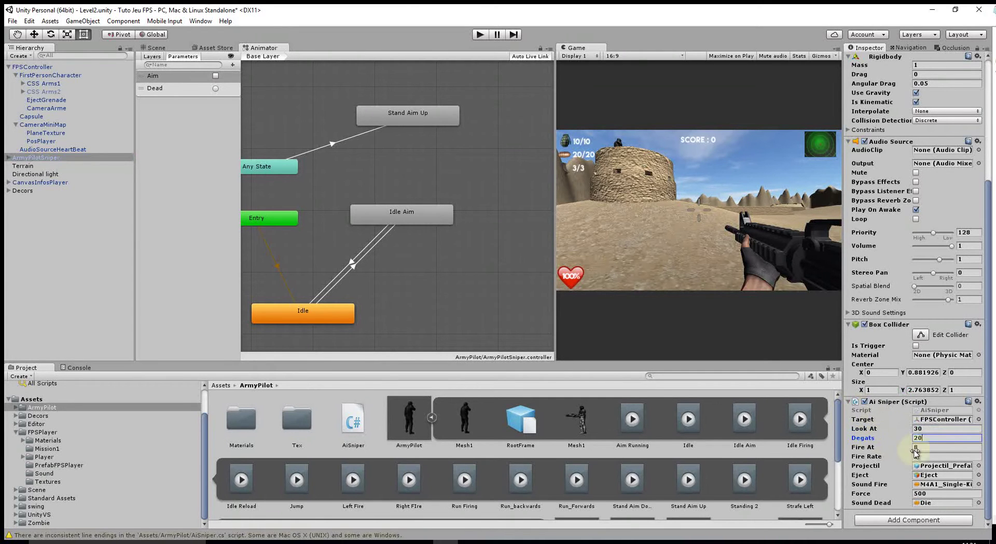
click(903, 440)
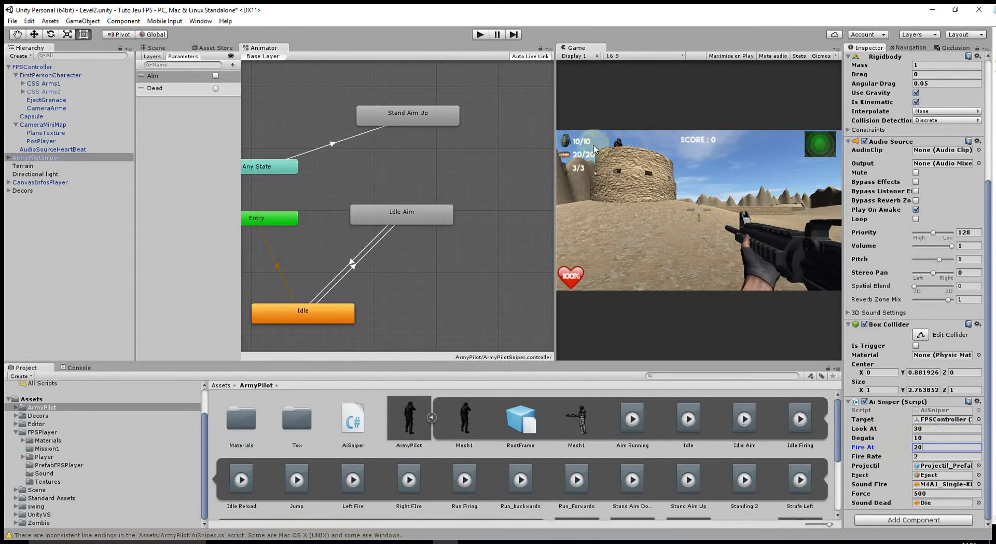
Step: Enable Maximize on Play and set the sniper's projectile Force to 1800 for a test run
click(731, 56)
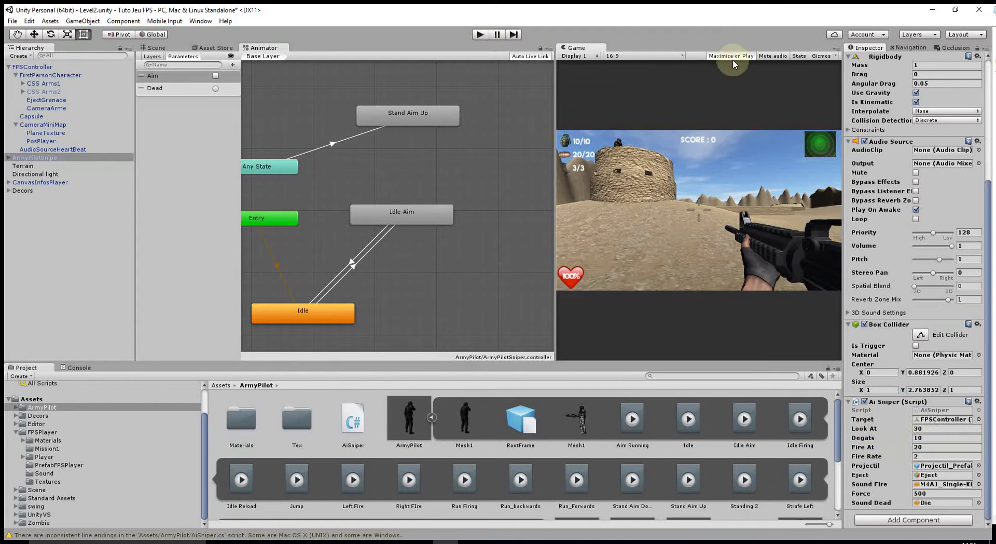
click(488, 35)
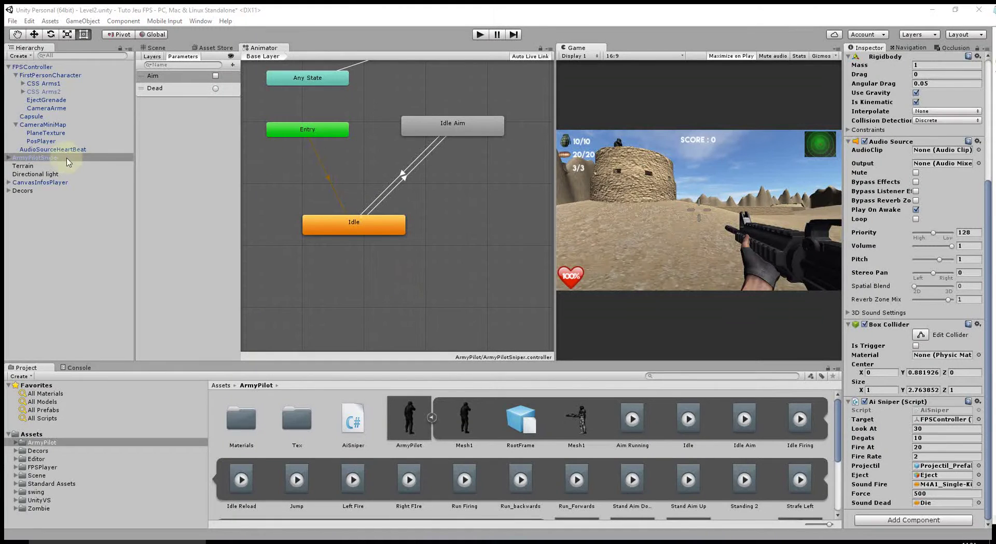
click(925, 494)
text(1800)
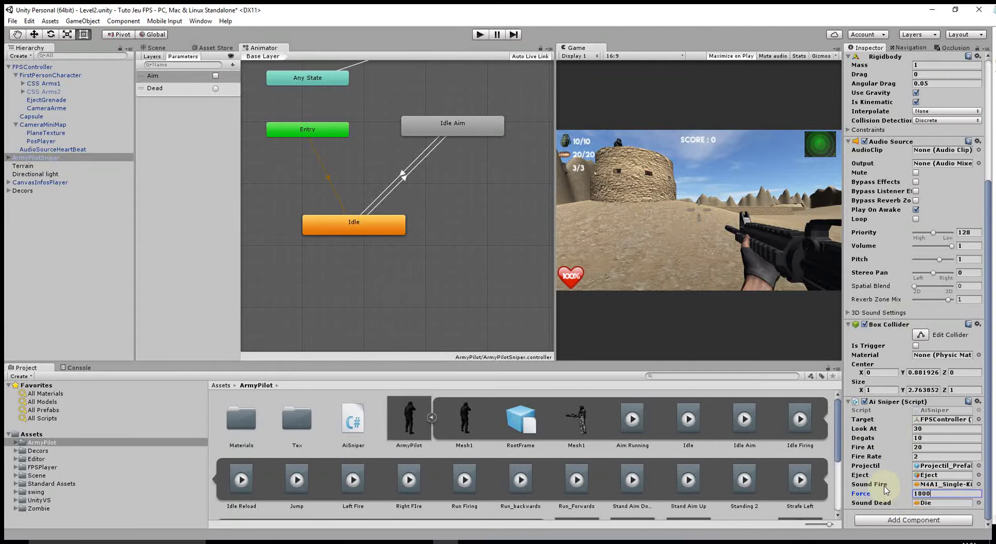
click(478, 35)
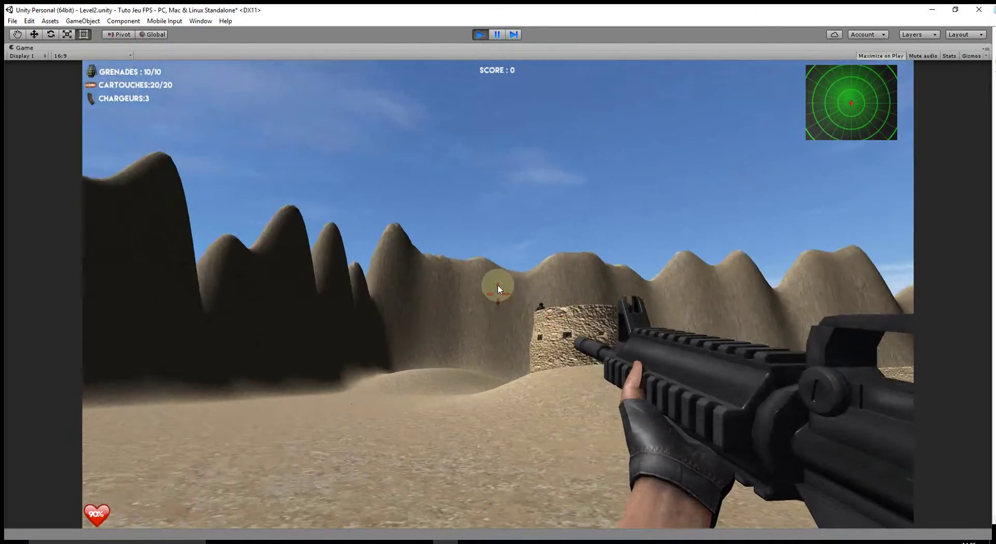
Step: Aim and shoot the sniper on the tower for a score of 100, then stop the game
right_click(498, 285)
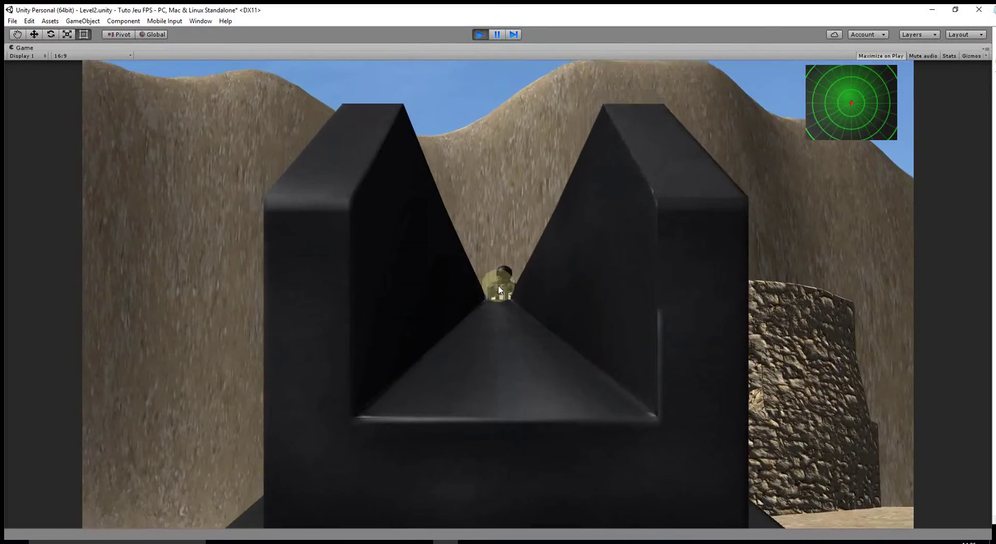
click(498, 285)
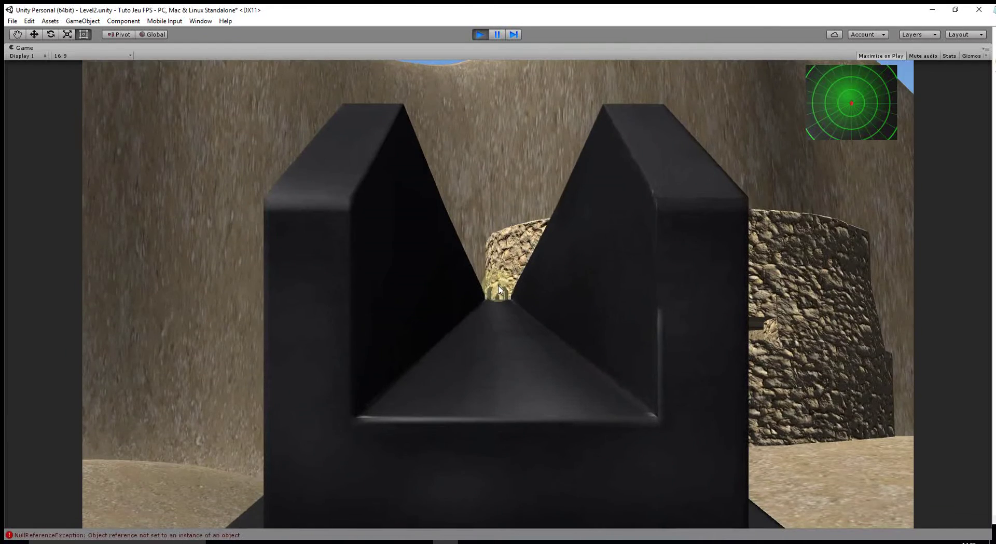
right_click(499, 285)
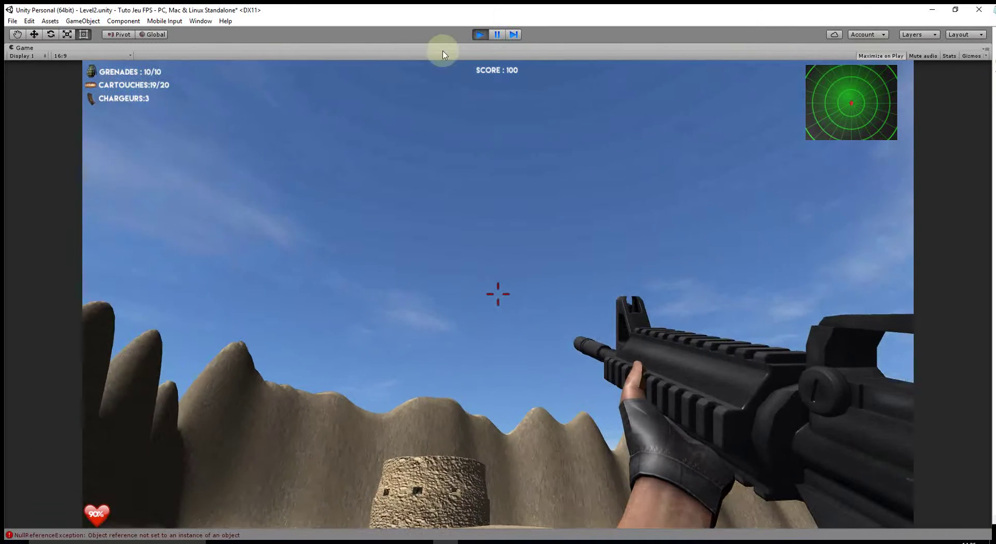
click(481, 36)
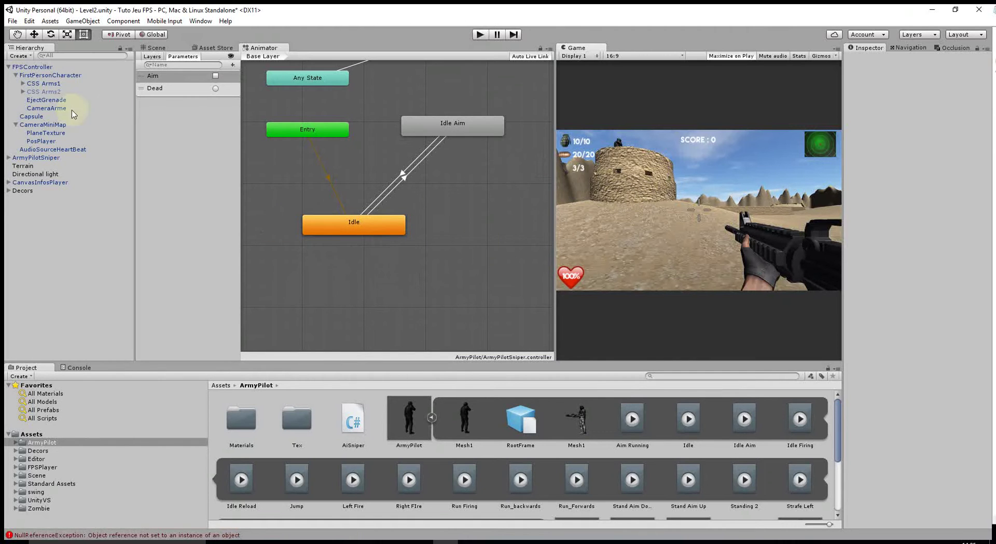
Step: Frame ArmyPilotSniper in the Scene view and create a new 3D Plane
click(31, 158)
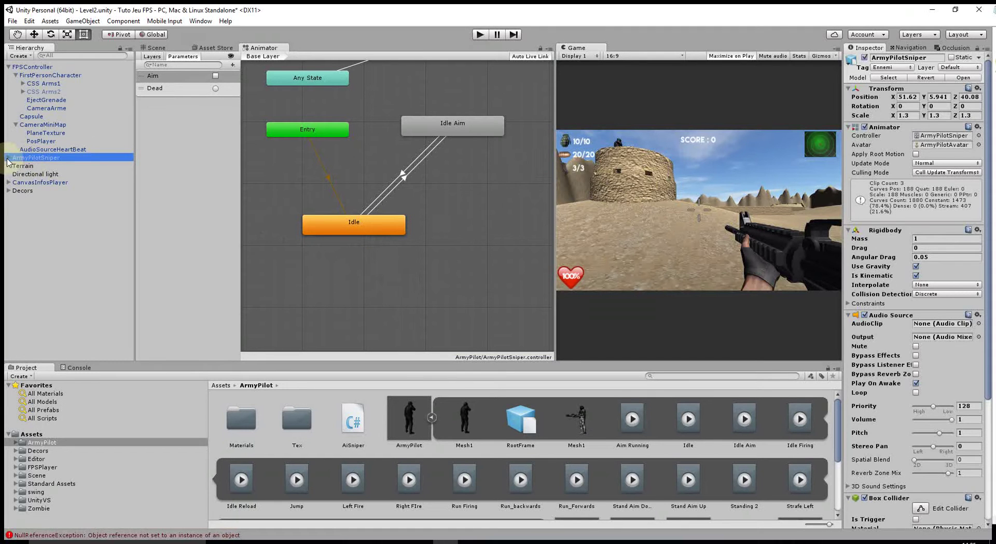
click(8, 158)
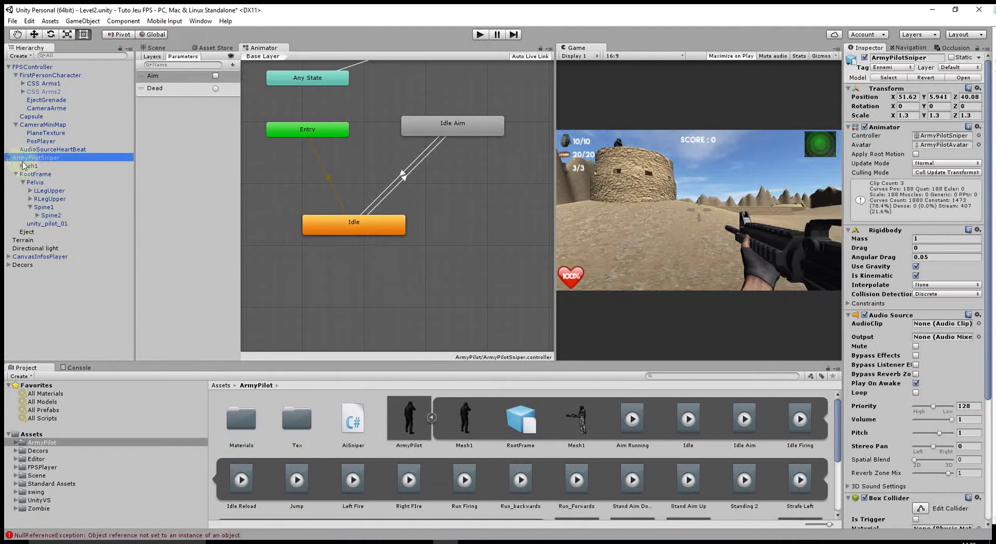
click(157, 48)
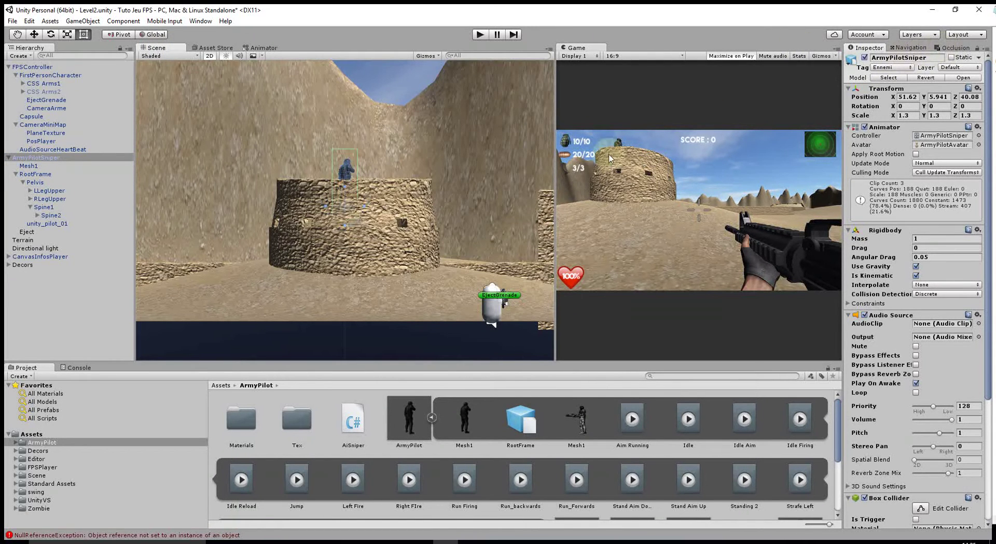
key(w)
key(f)
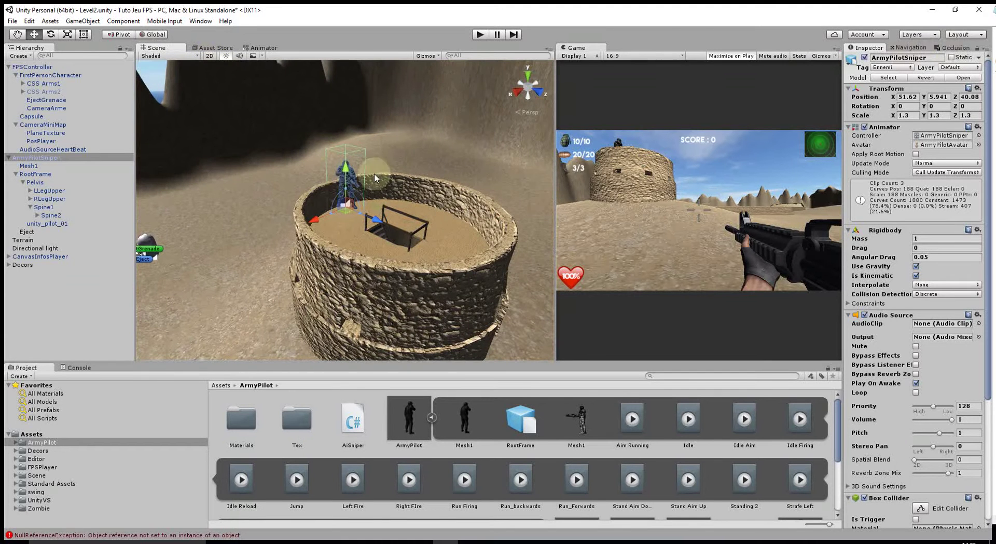
click(83, 21)
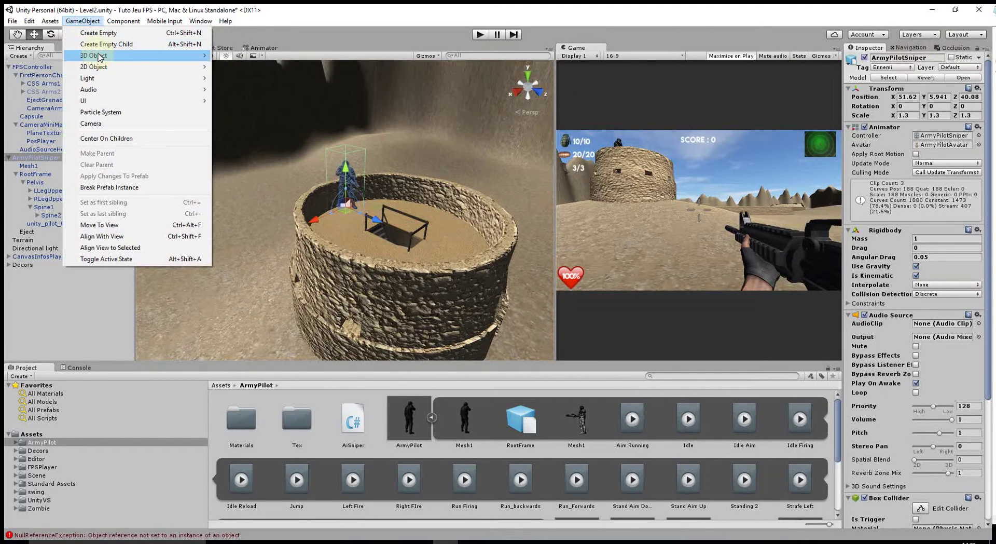
mouse_move(98, 56)
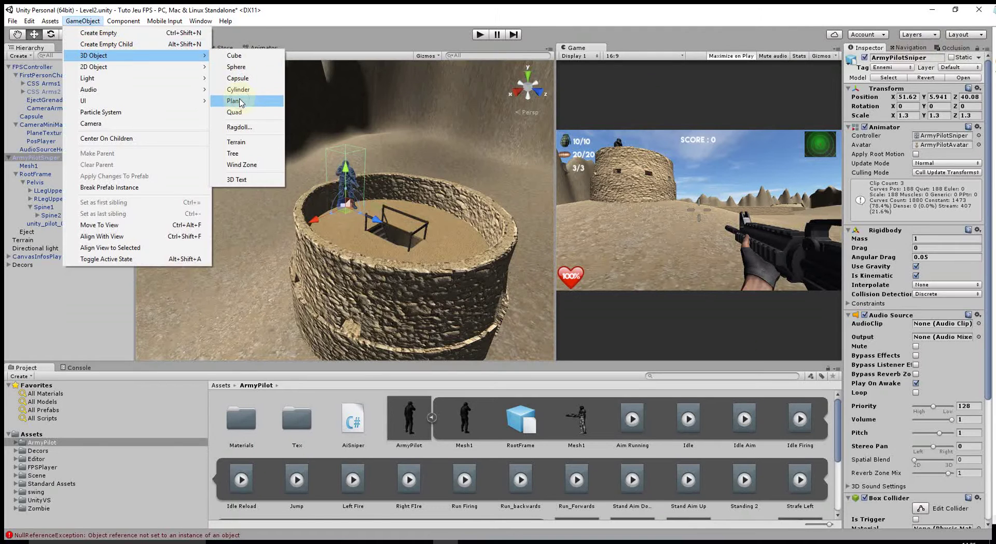
click(235, 101)
Step: Raise the plane above the tower and scale it down to about 0.41 in Top view
drag(346, 173, 352, 92)
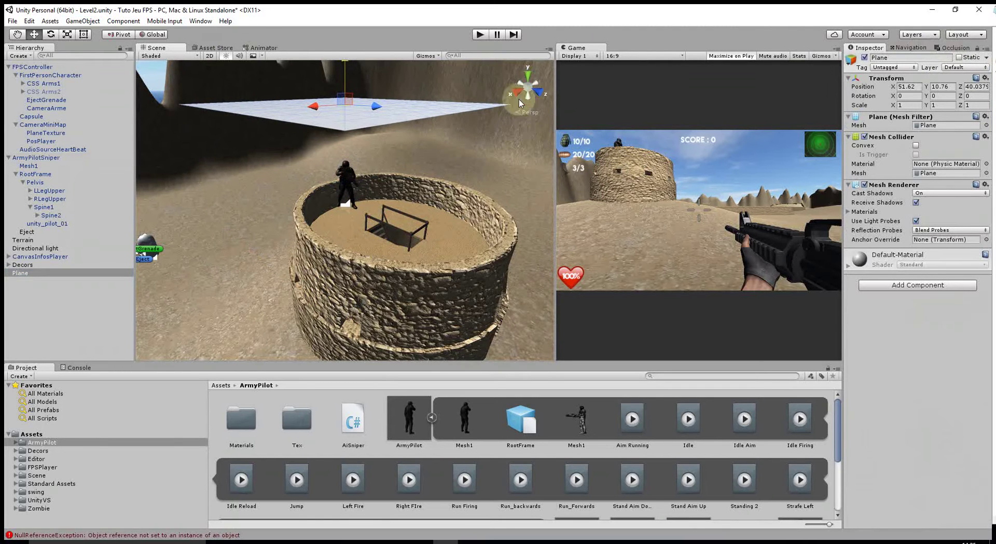
click(530, 78)
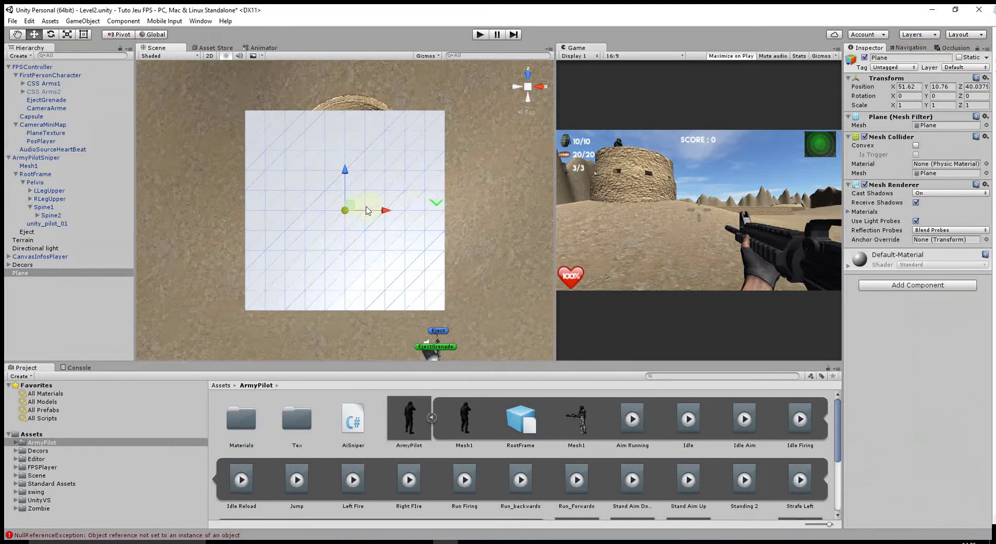
click(67, 34)
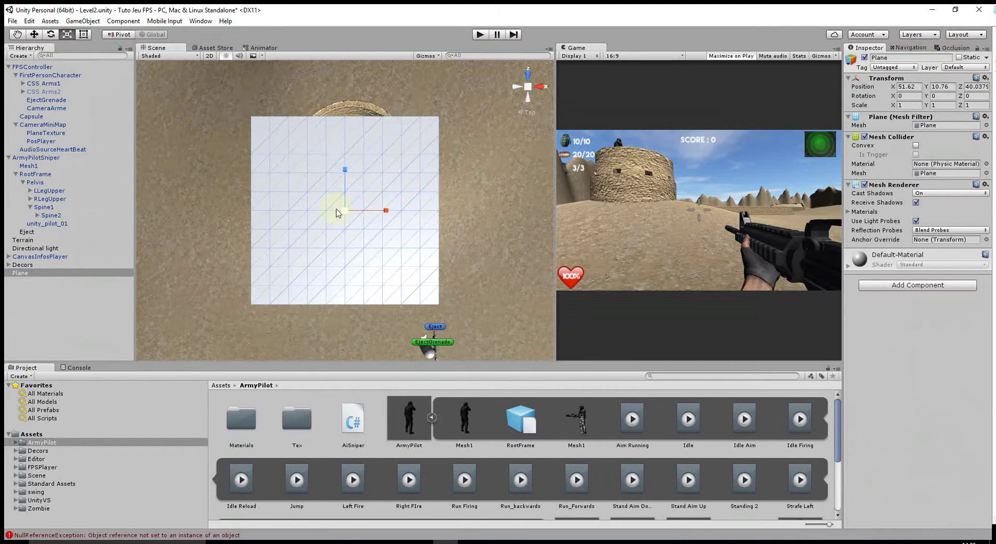
drag(344, 211, 320, 204)
mouse_move(302, 194)
mouse_down()
mouse_move(318, 205)
mouse_move(325, 193)
mouse_up()
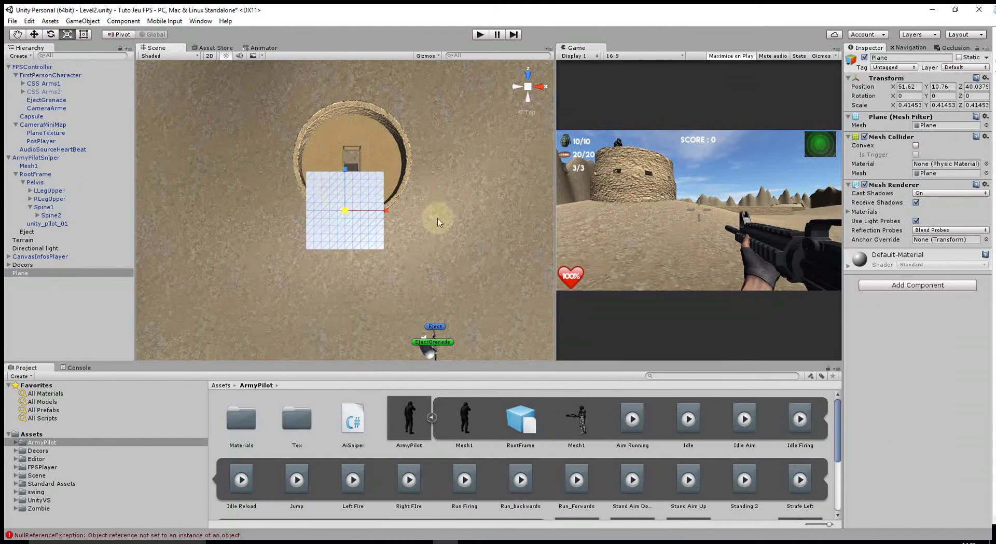
click(957, 68)
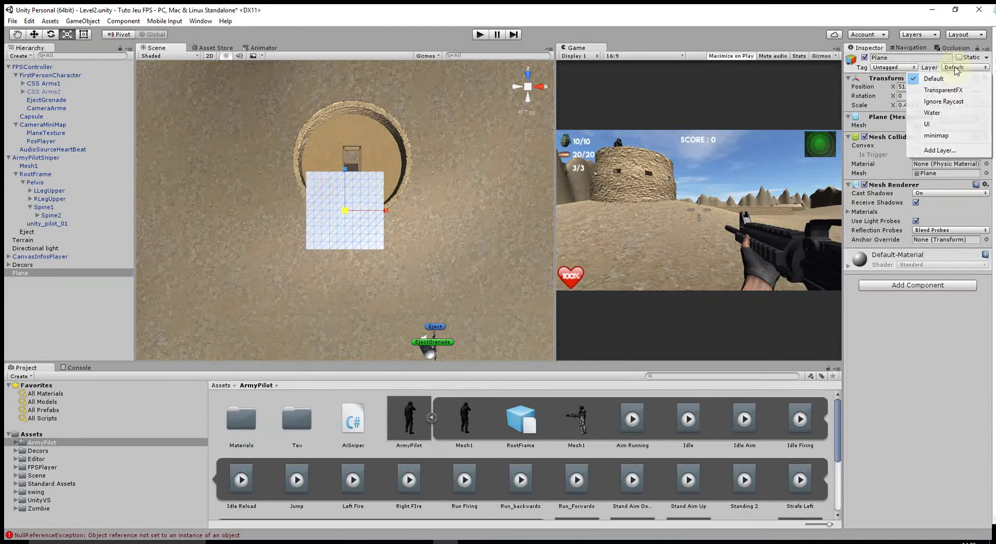
Step: Put the plane on the minimap layer and check it in a quick game run
click(937, 135)
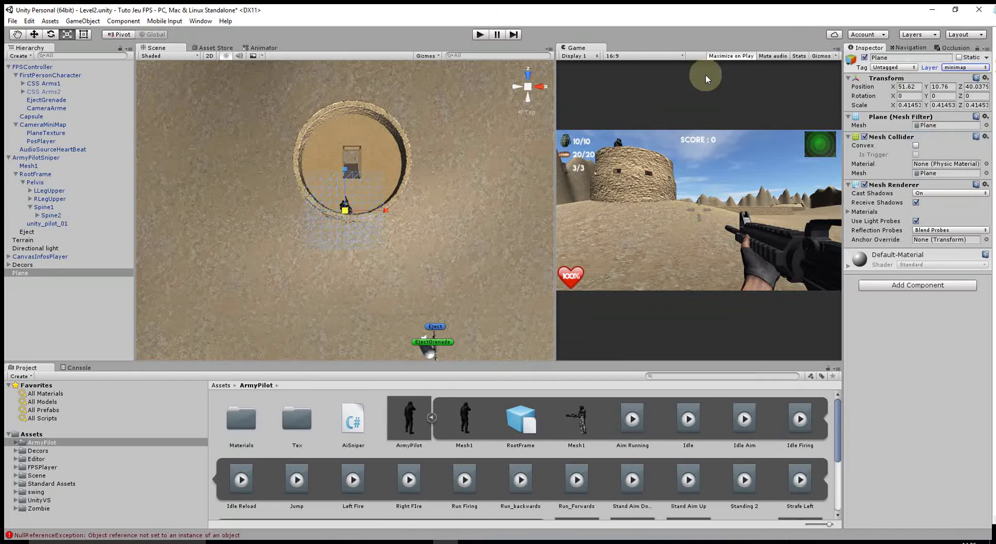
click(480, 36)
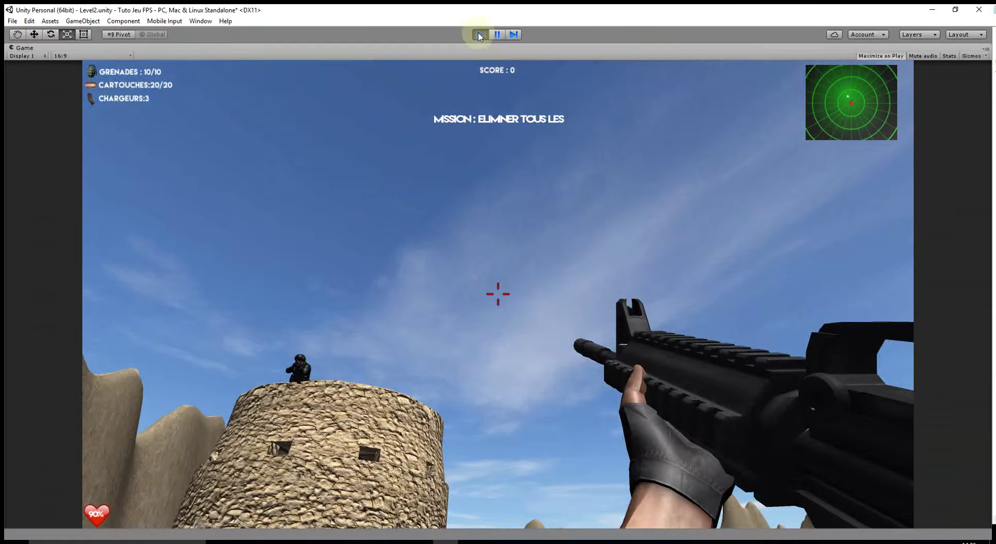
click(480, 34)
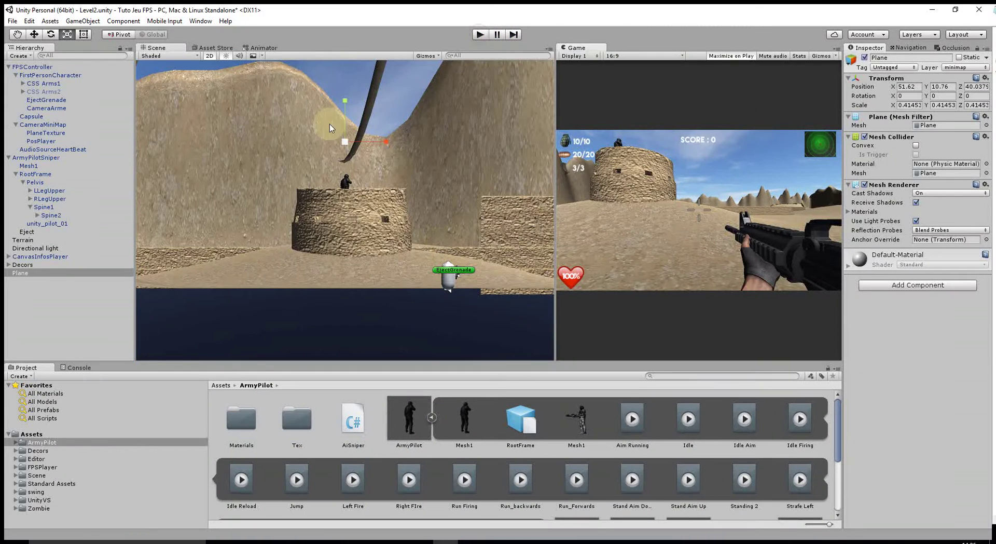
Step: Return the Scene view to Top and enlarge the plane to about 0.82 over the tower
right_drag(447, 129, 466, 94)
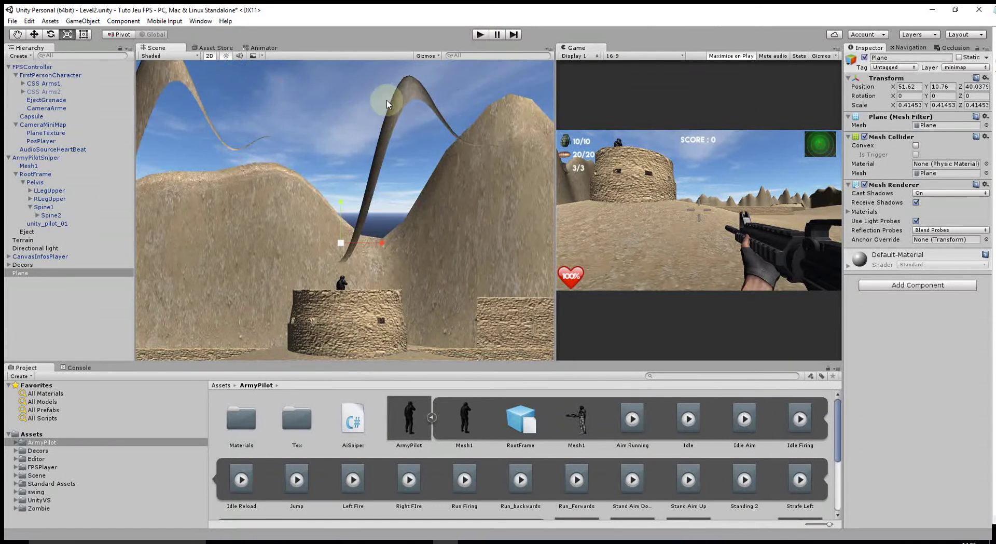
right_drag(223, 66, 238, 73)
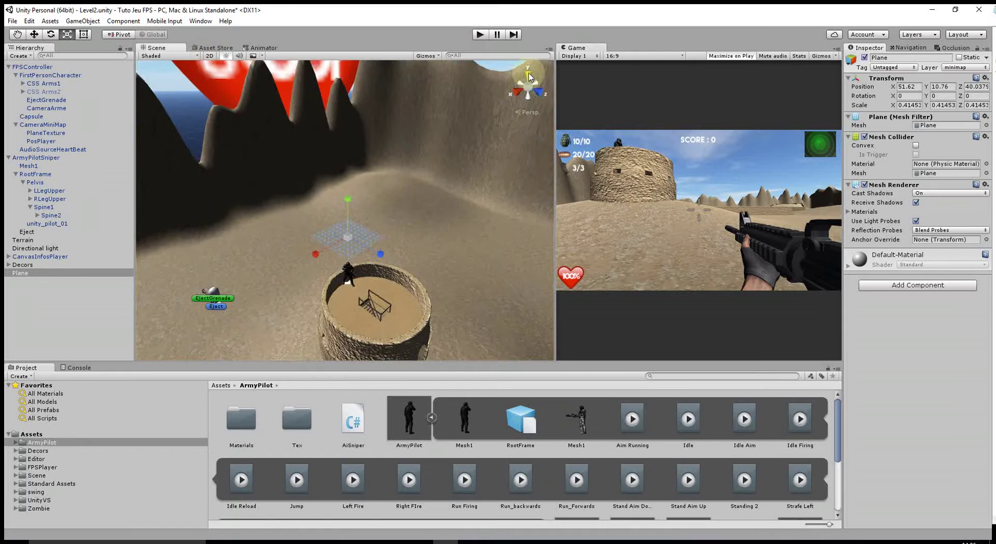
click(530, 73)
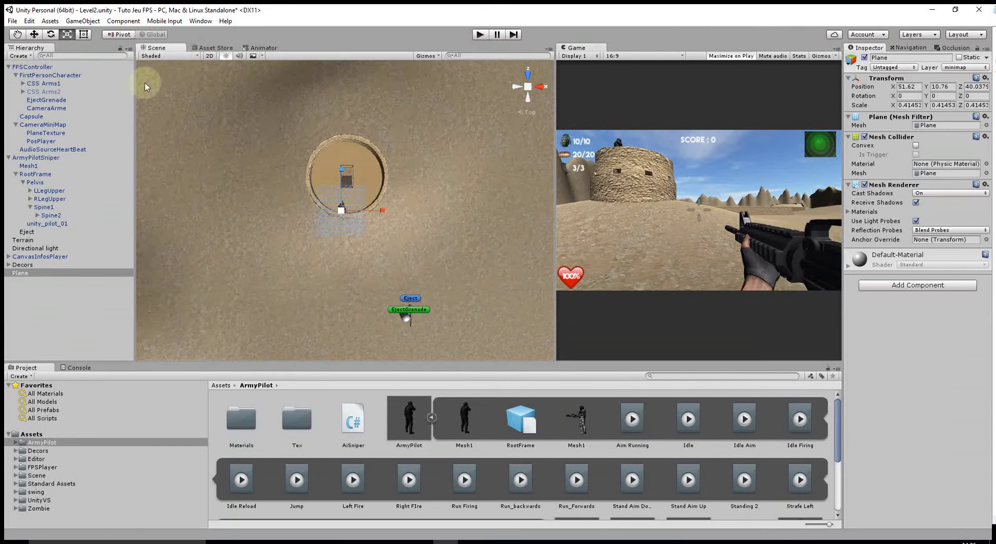
click(333, 195)
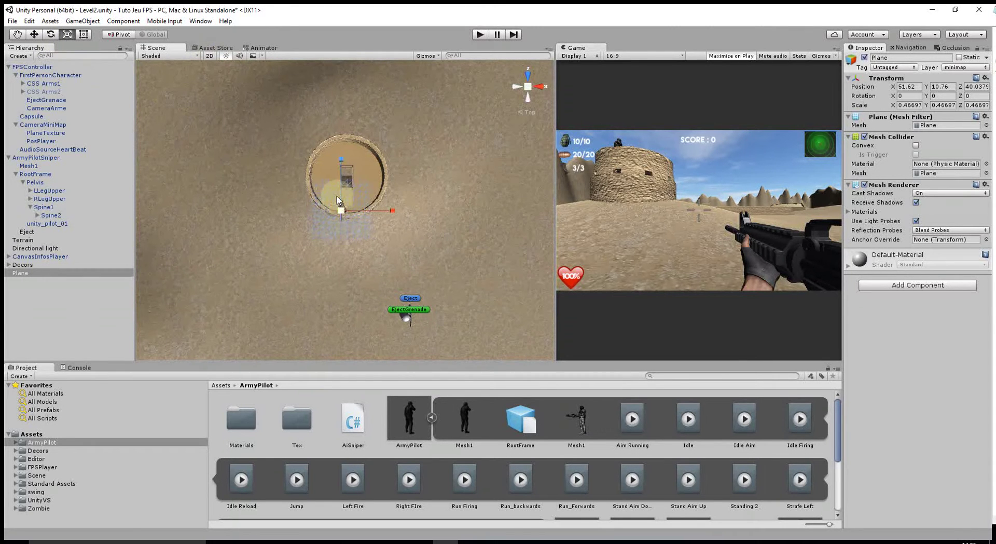
click(444, 410)
Step: Create a bright green (A7FF00) Jaune material in ArmyPilot and drag it onto the Plane
right_click(521, 501)
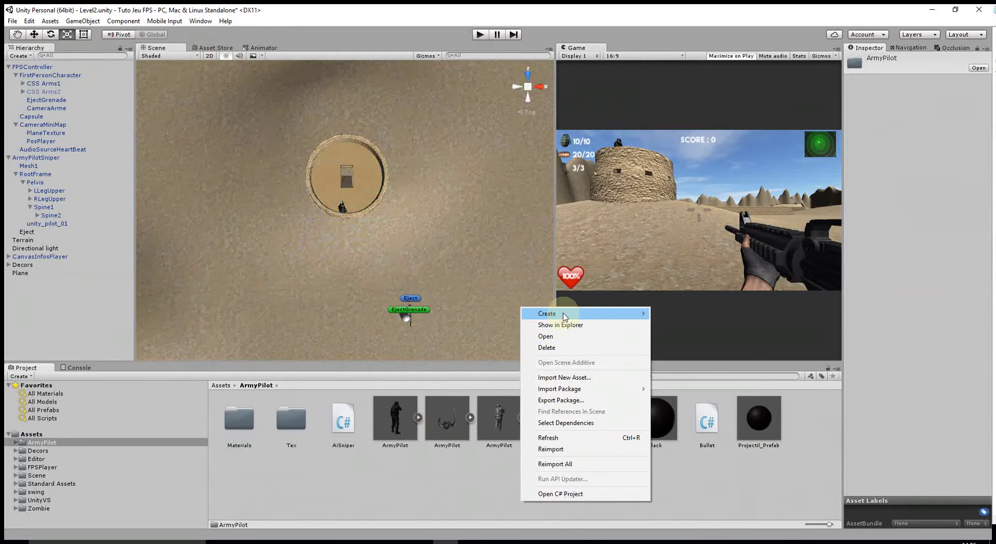
mouse_move(566, 318)
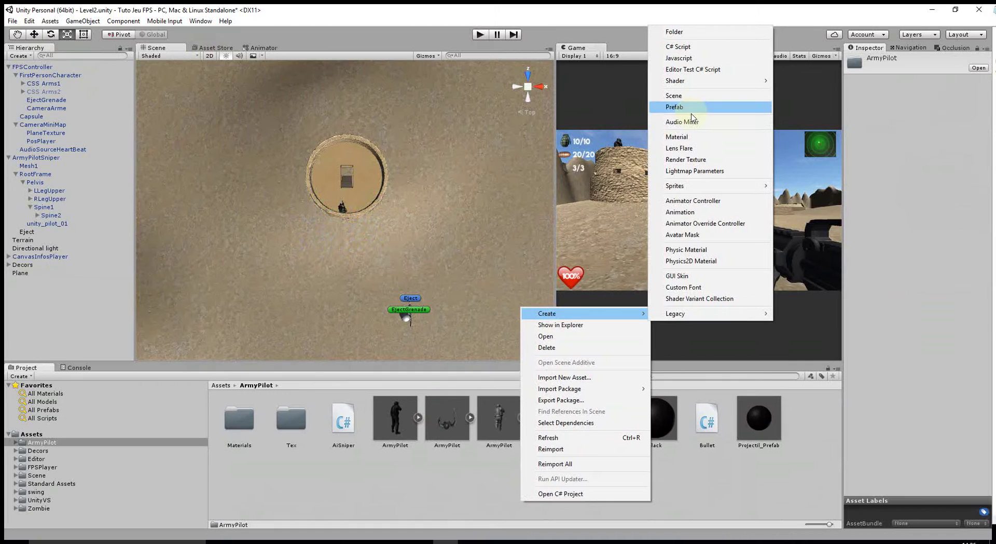
click(690, 138)
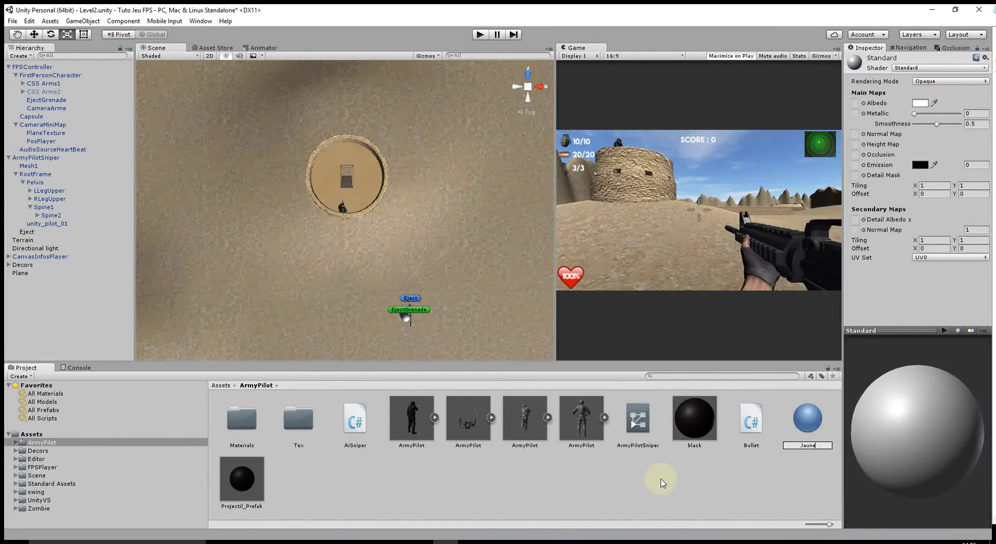
key(Return)
click(922, 104)
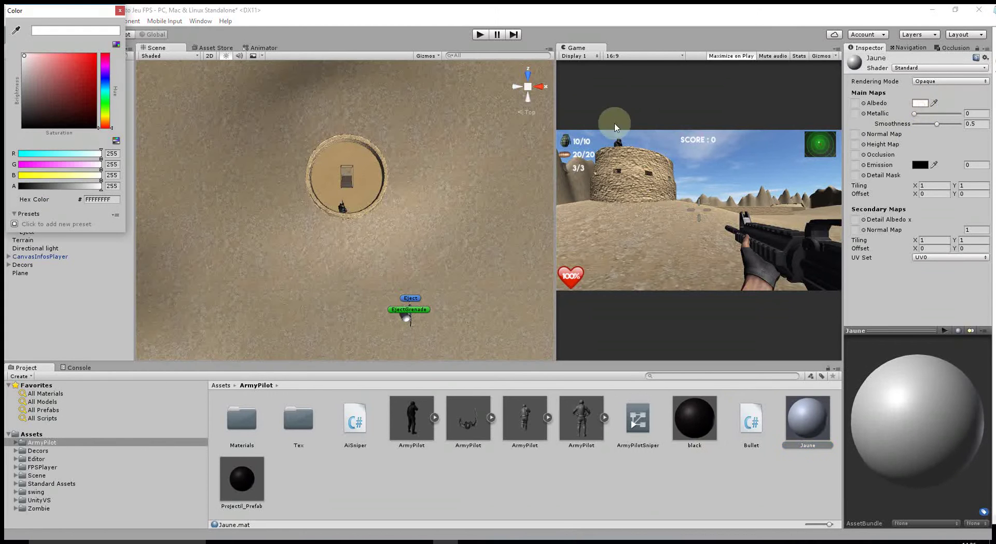
click(104, 111)
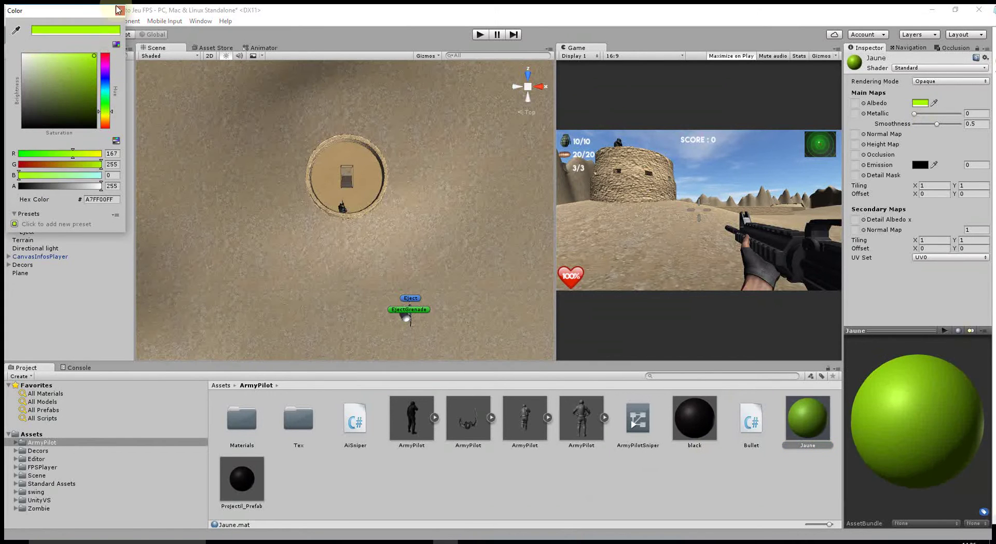
click(117, 9)
drag(807, 429, 775, 437)
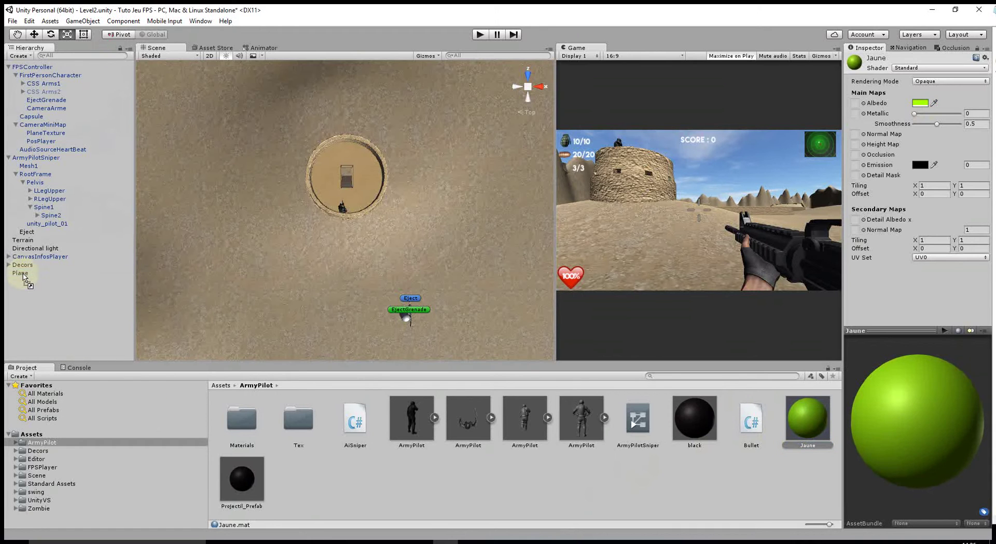
drag(23, 278, 23, 278)
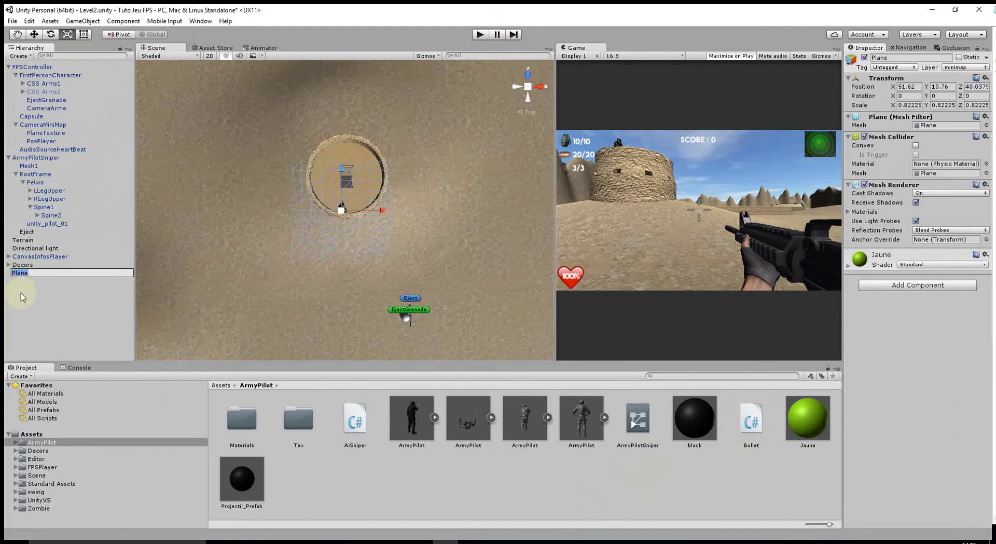
Step: Select the Plane, switch to a tilted perspective view and show the minimap layer
click(23, 296)
click(22, 275)
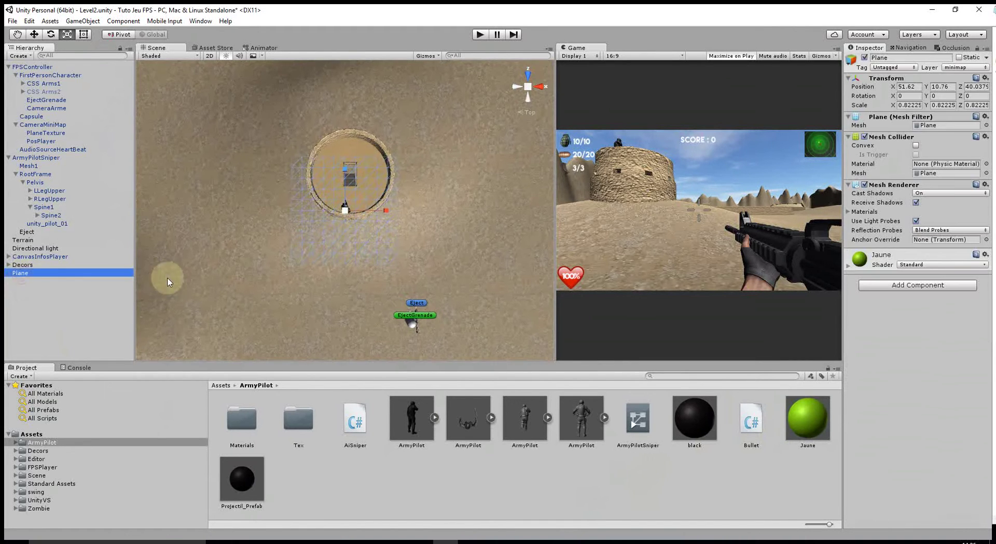
click(526, 99)
right_drag(437, 210, 422, 315)
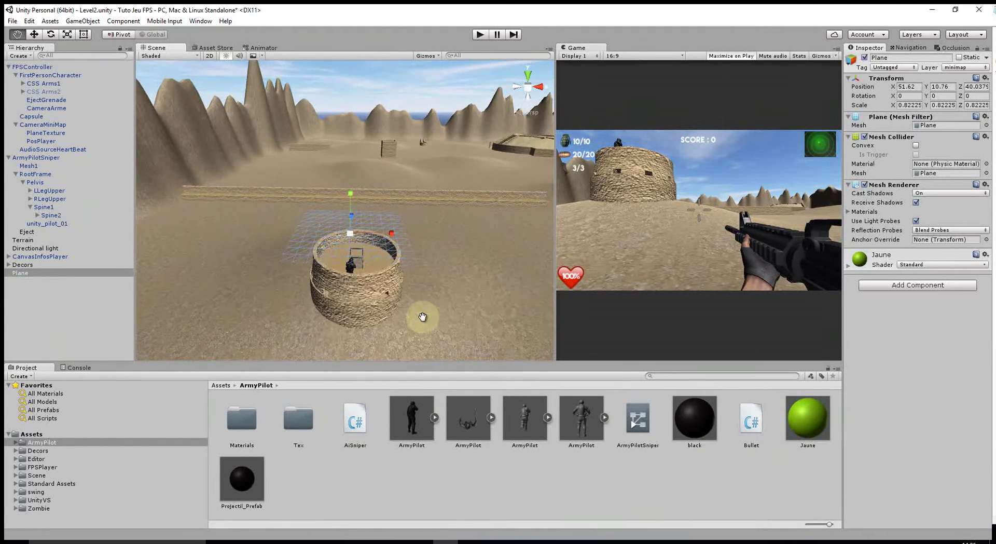
click(917, 35)
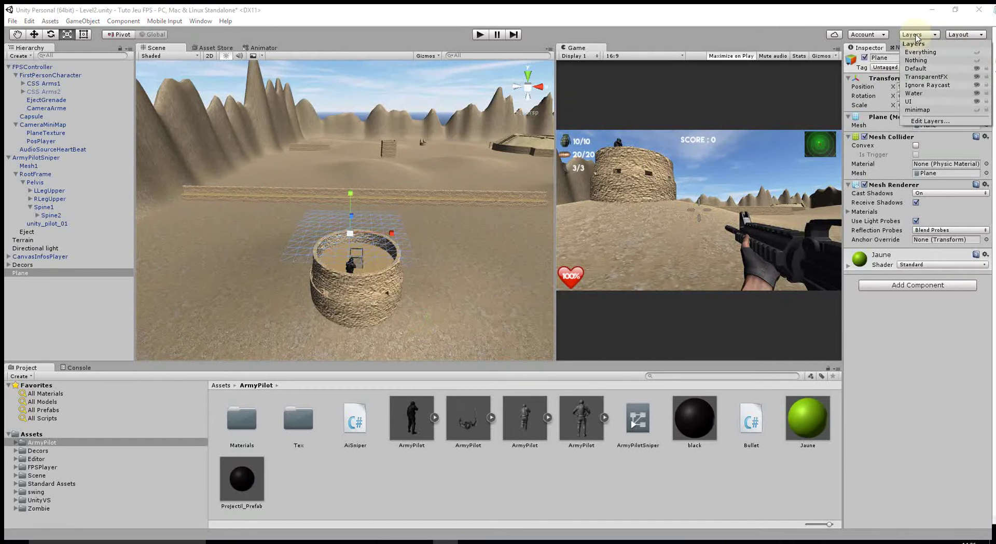
click(977, 110)
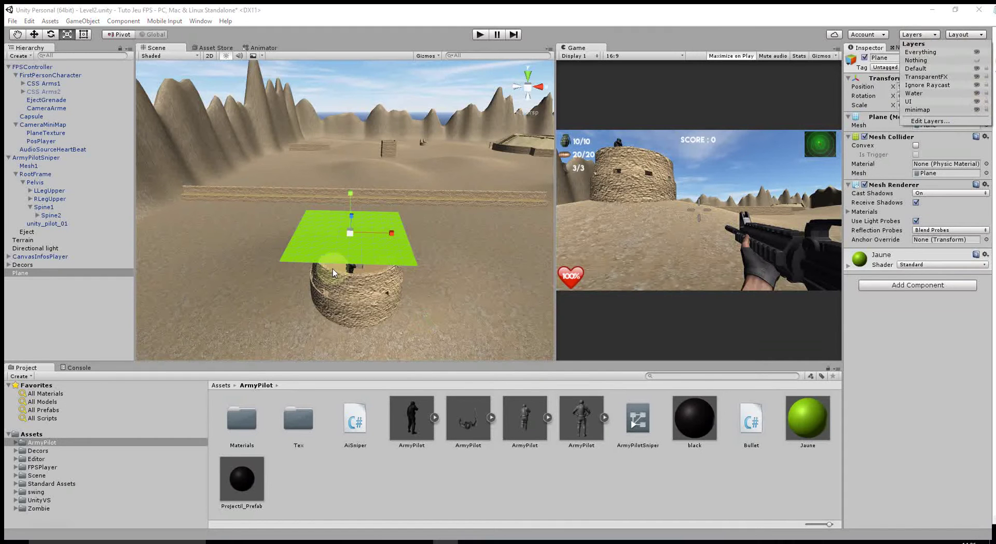
Step: Raise the green plane above the tower and parent it under ArmyPilotSniper
click(36, 34)
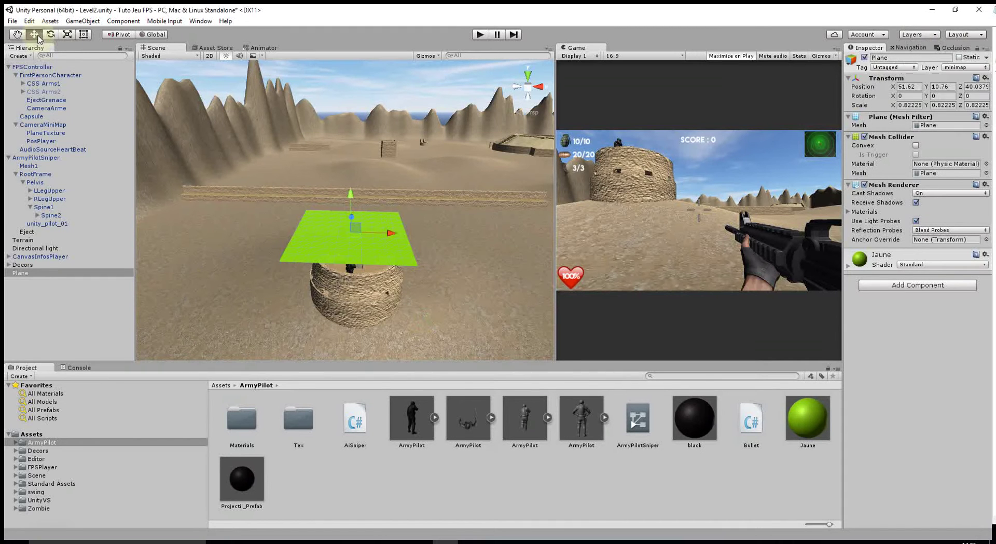
drag(349, 195, 351, 101)
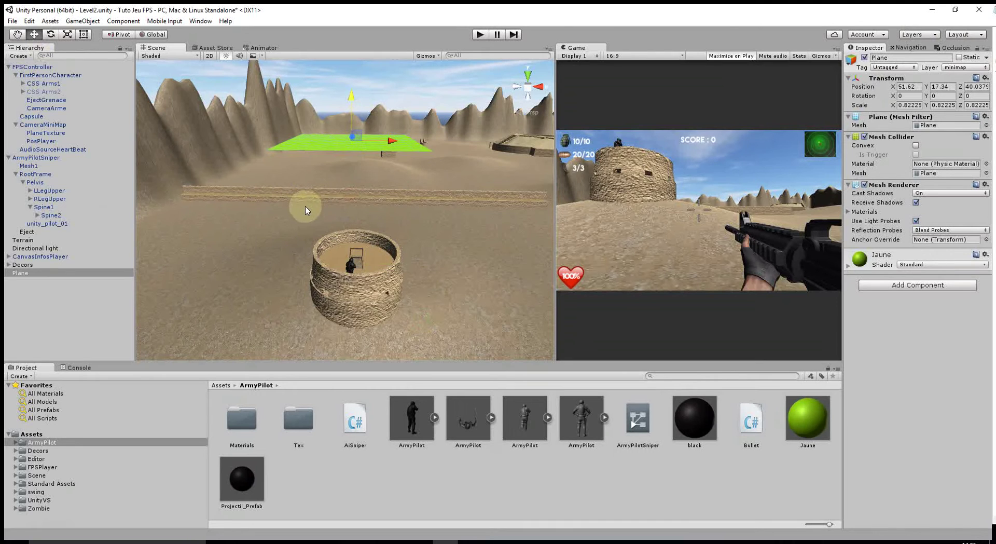
click(18, 273)
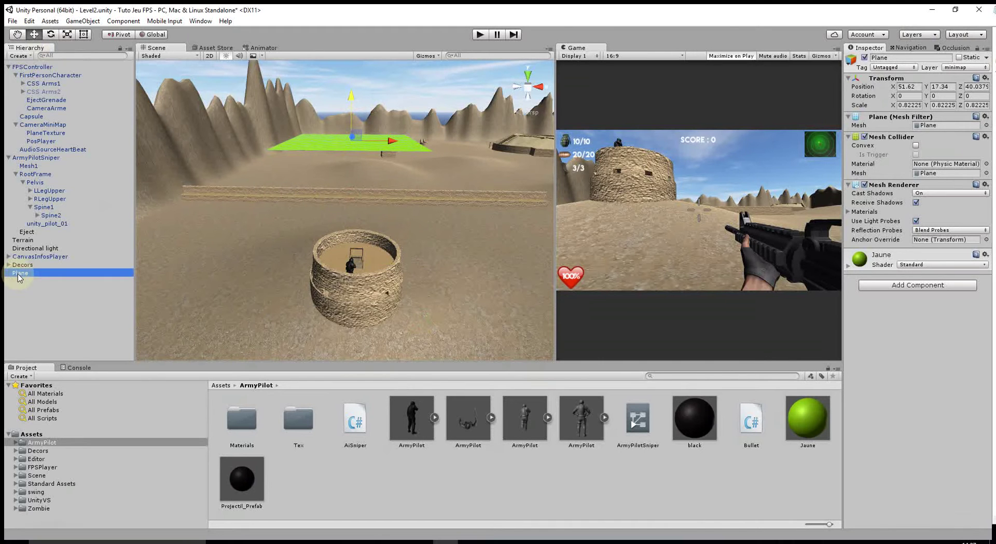
drag(21, 275, 46, 160)
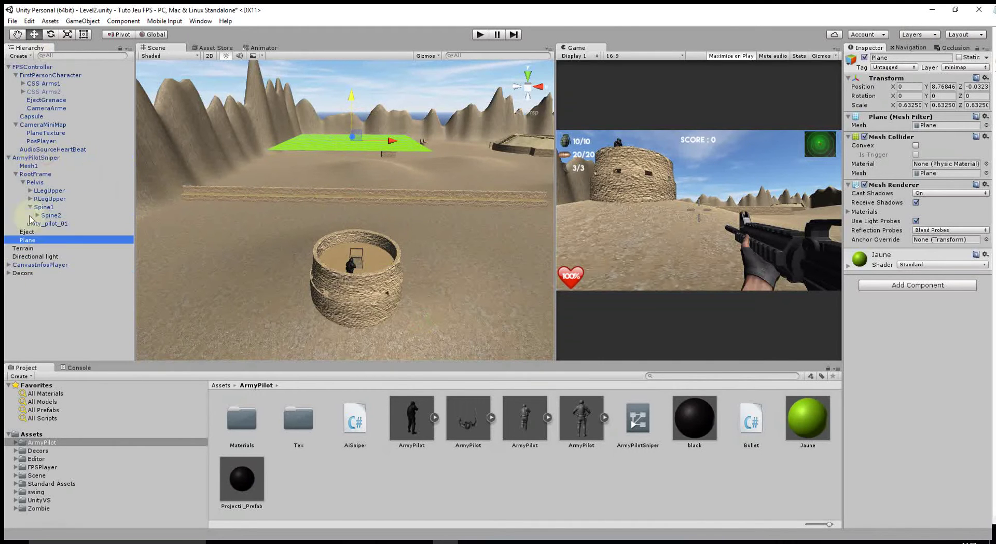
Step: Rename the plane PosSnipper and hide the minimap layer again
right_click(27, 239)
click(56, 273)
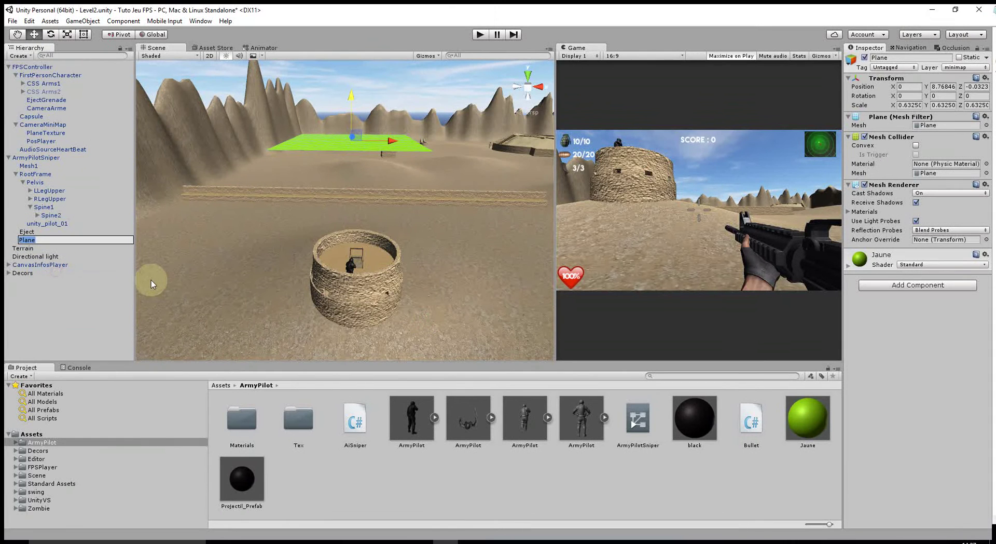
text(PosSnipper)
key(Return)
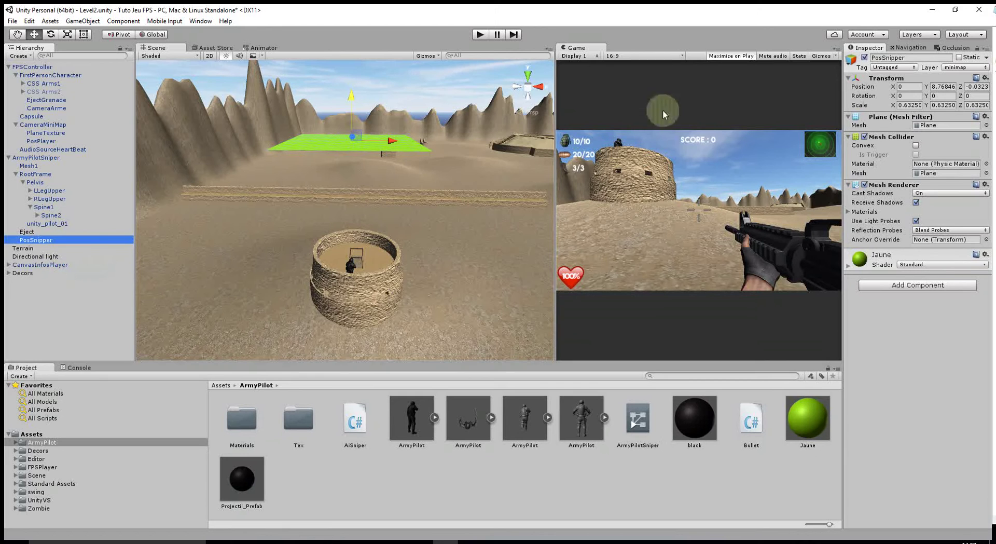
click(918, 35)
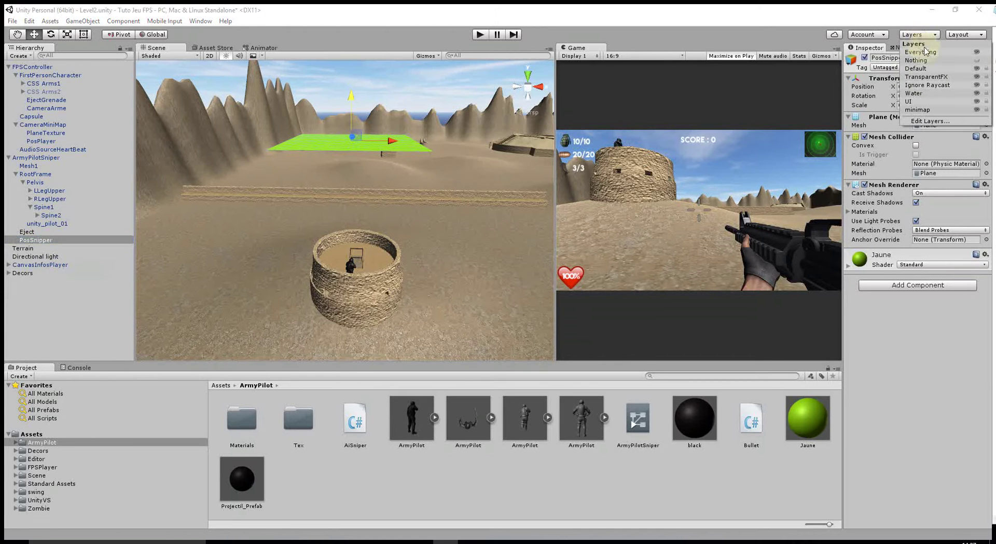
click(978, 111)
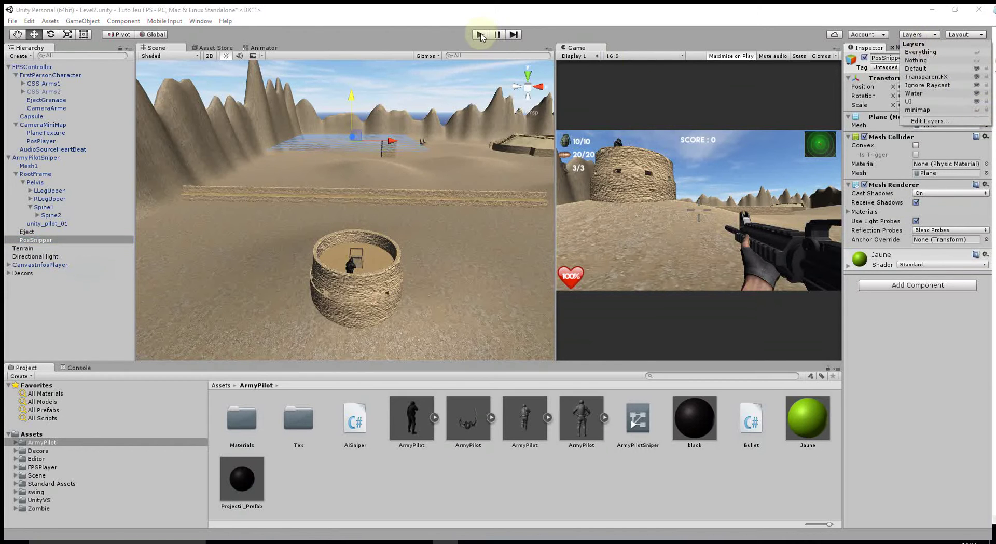
Step: Play the level, aim down sights and shoot the tower sniper for a score of 100, then stop
click(480, 35)
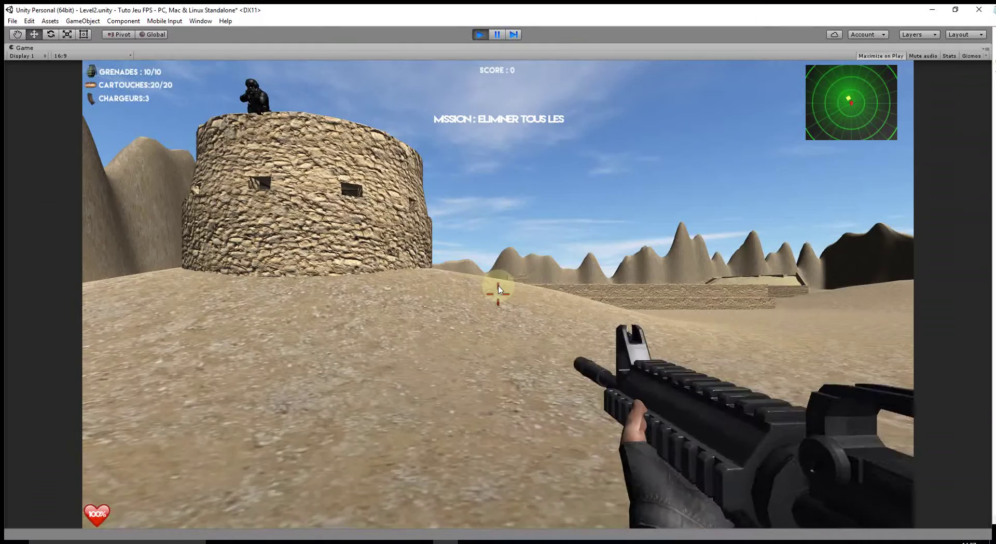
mouse_move(498, 289)
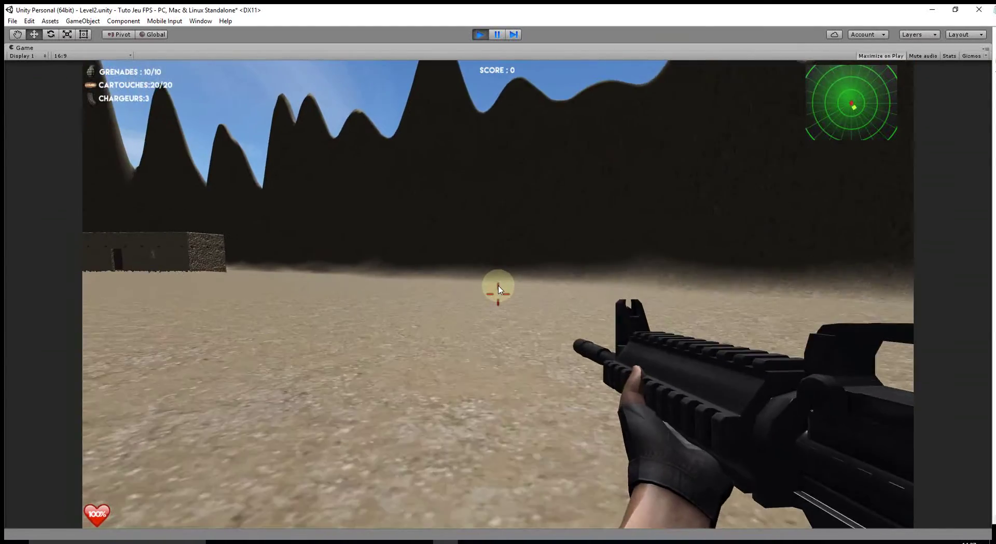
right_click(498, 289)
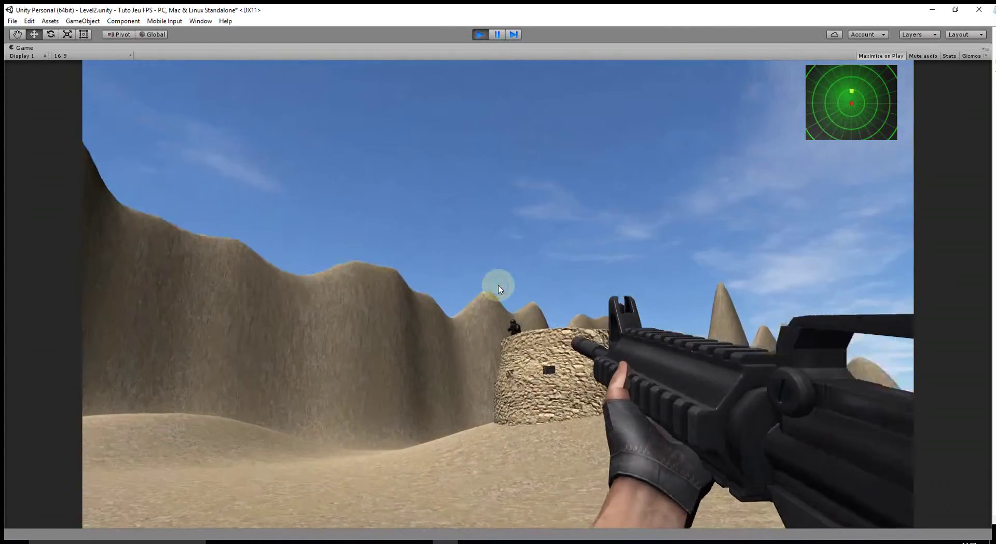
right_click(499, 289)
click(498, 289)
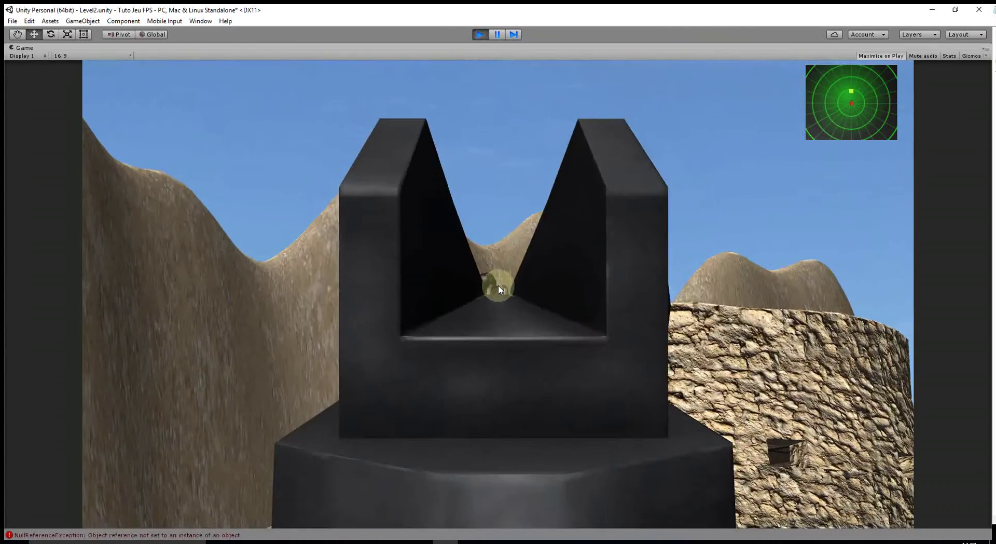
right_click(498, 289)
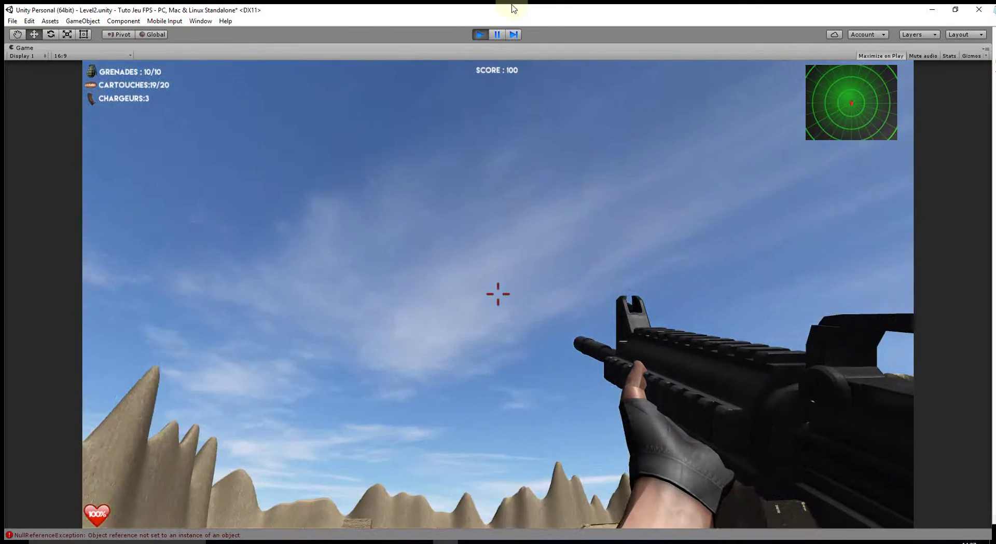
click(484, 35)
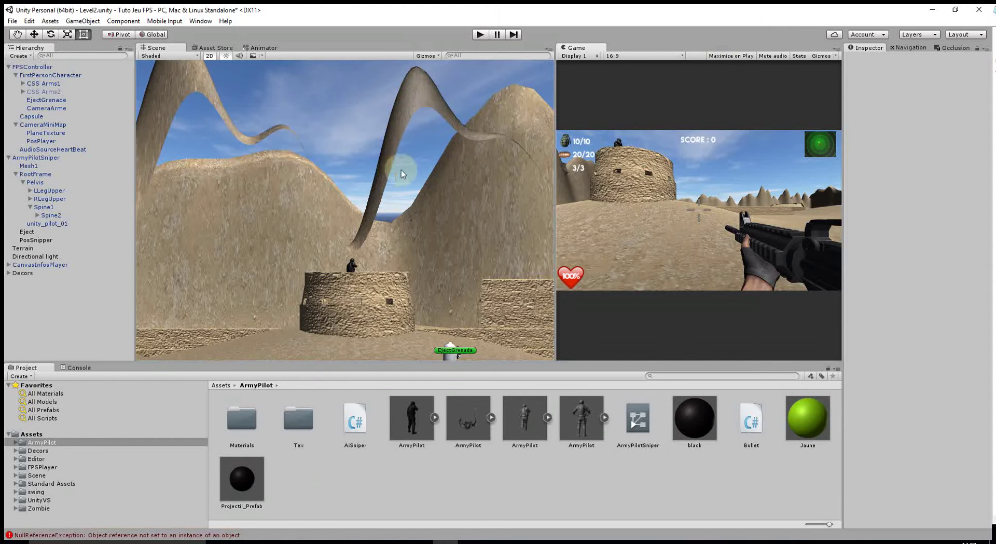
Step: Switch to a top-down view, collapse the Hierarchy entries and select ArmyPilotSniper
click(209, 57)
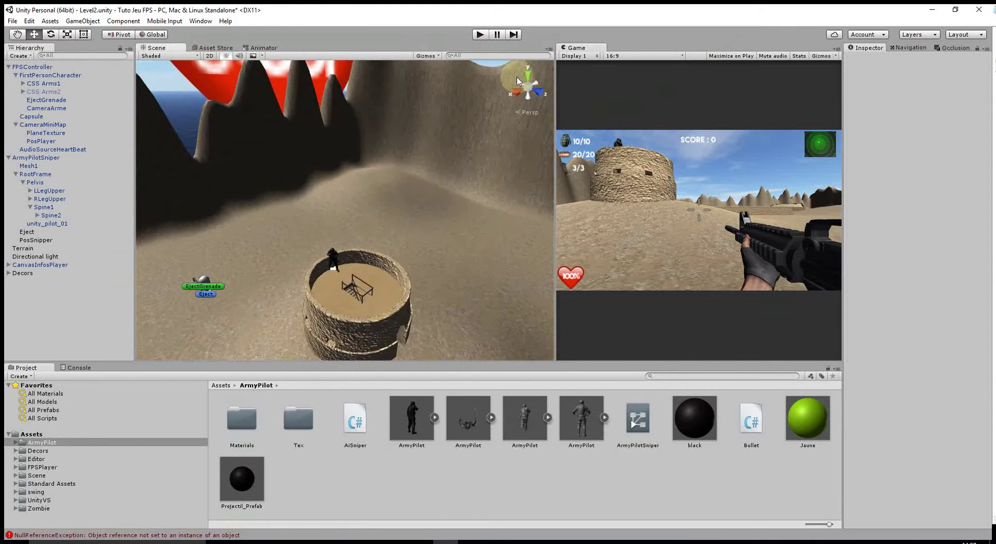
click(527, 74)
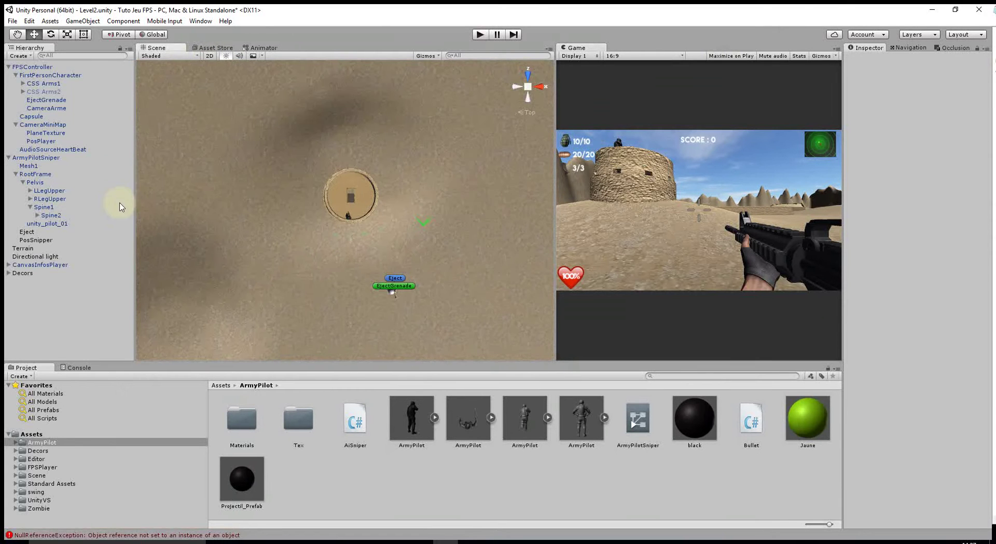
click(9, 67)
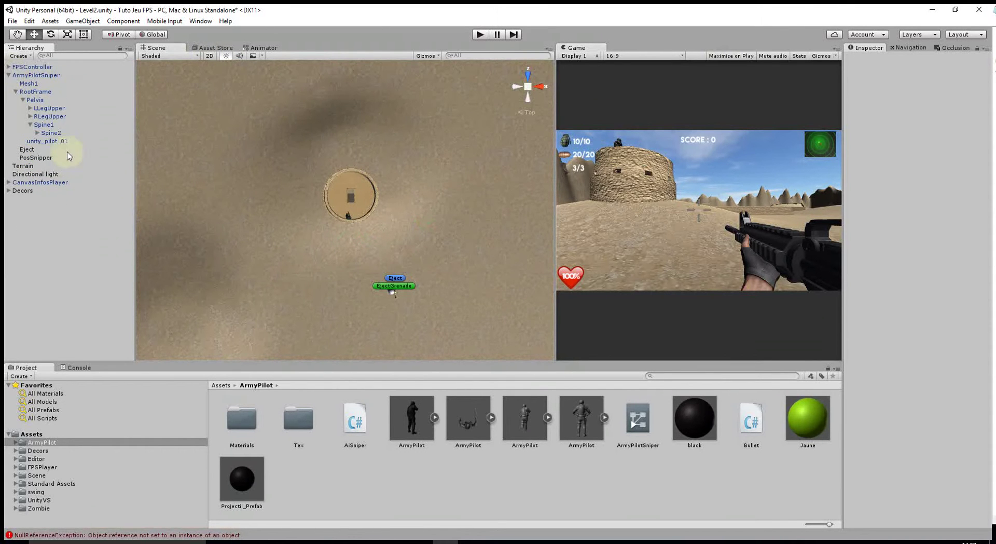
click(8, 75)
click(89, 77)
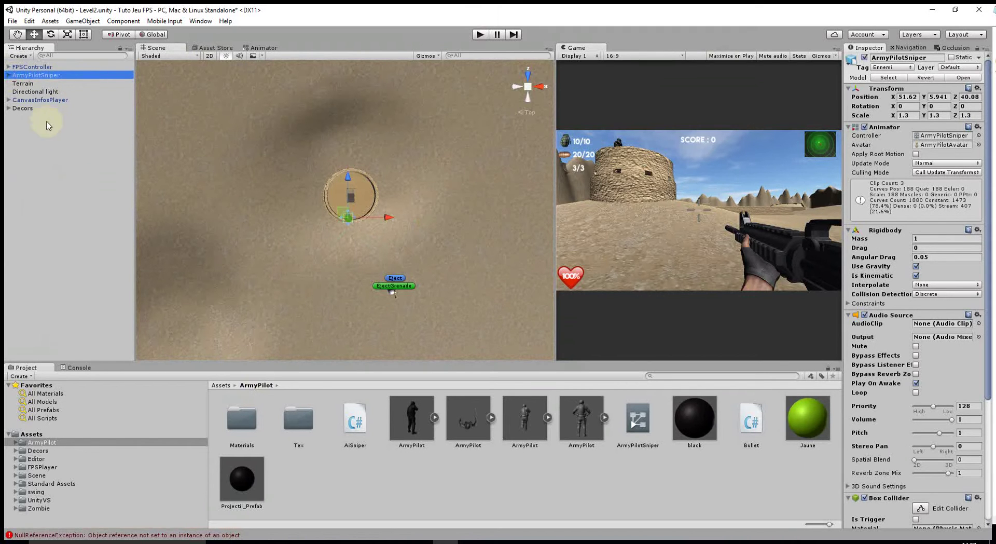
Step: Create a Prefabs folder in ArmyPilot and drag ArmyPilotSniper into it as a prefab
right_click(314, 471)
mouse_move(363, 308)
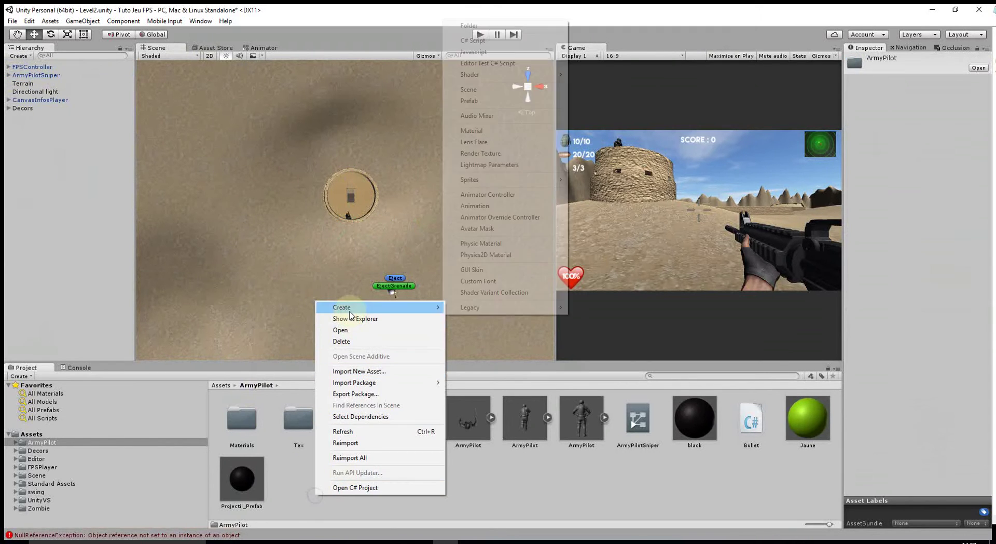
click(495, 33)
text(Prefabs)
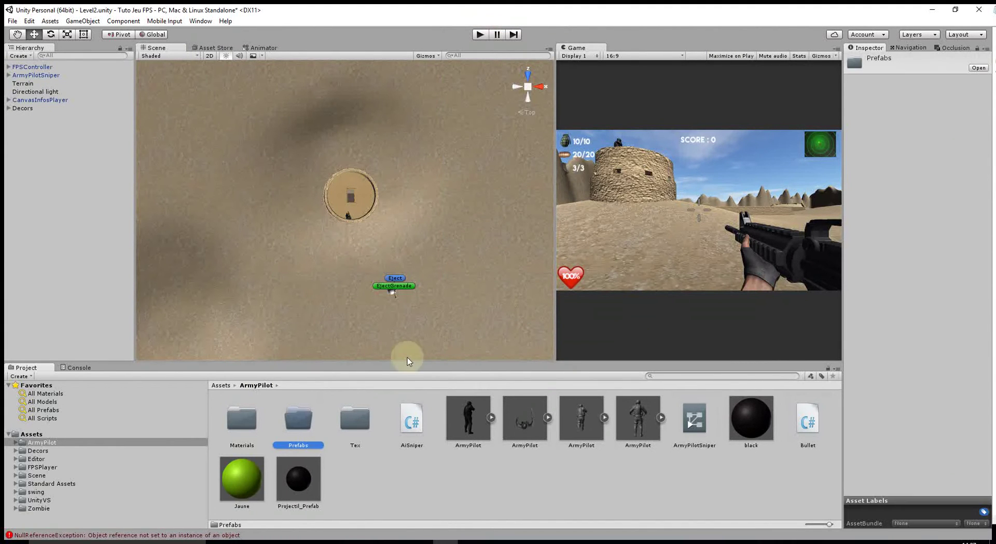
double_click(299, 417)
drag(35, 78, 304, 481)
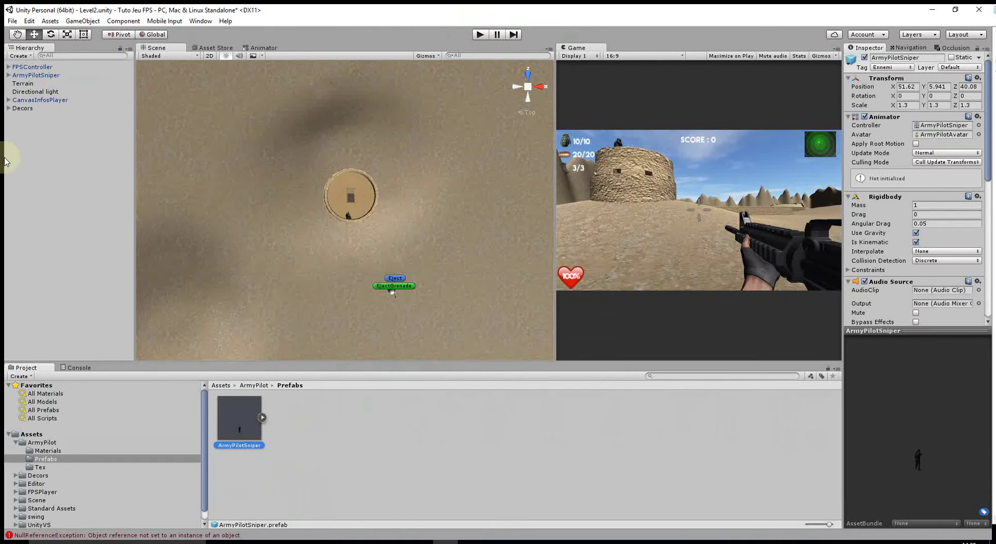
Step: Duplicate ArmyPilotSniper and drag the copy along Z in the top-down view
click(24, 77)
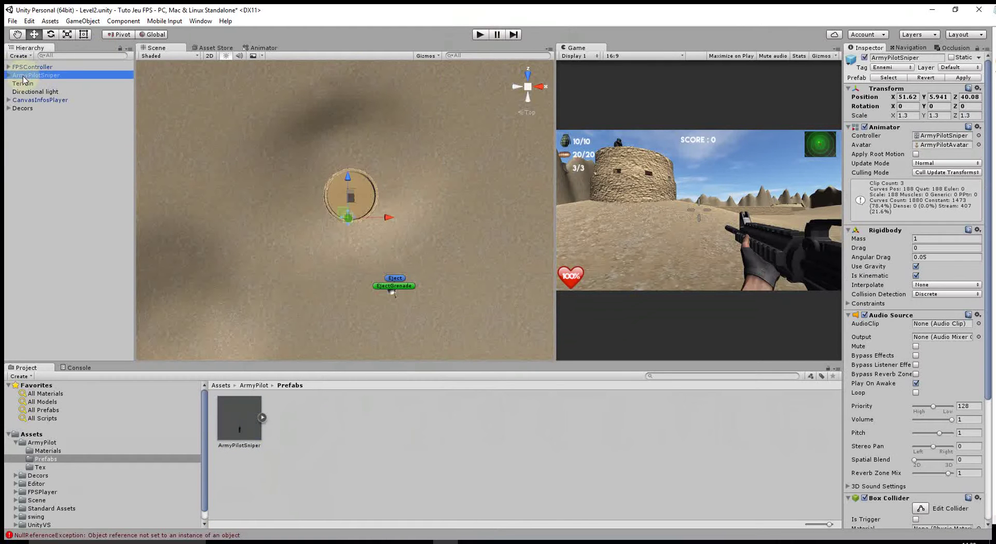
key(ctrl+d)
drag(350, 175, 354, 267)
click(528, 75)
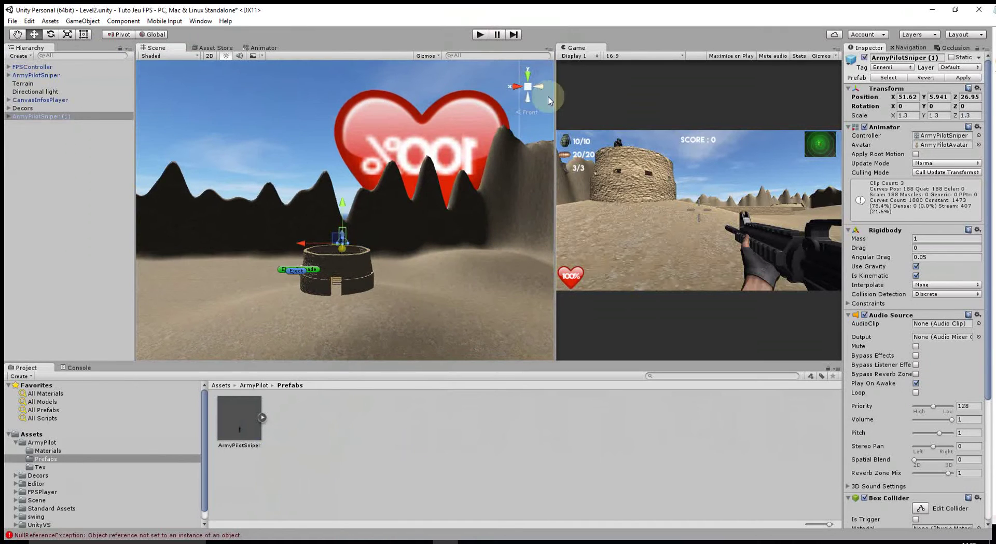
click(527, 99)
click(539, 85)
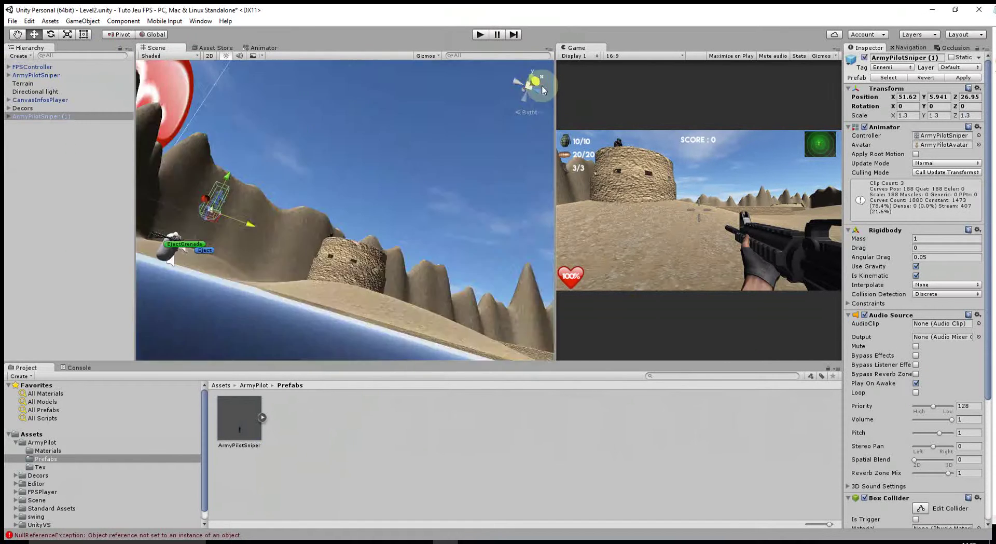
click(529, 70)
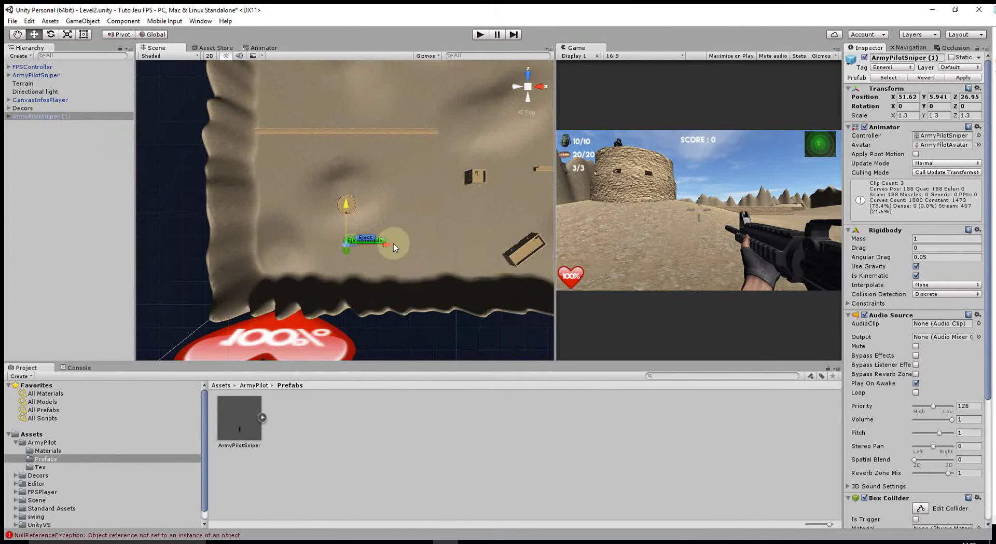
drag(386, 245, 473, 238)
key(ctrl+z)
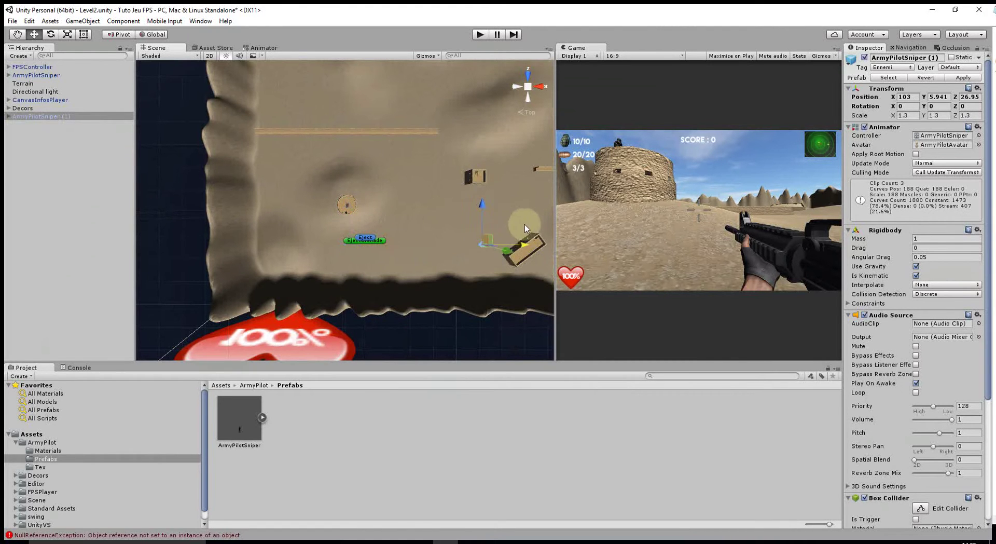
drag(481, 206, 481, 138)
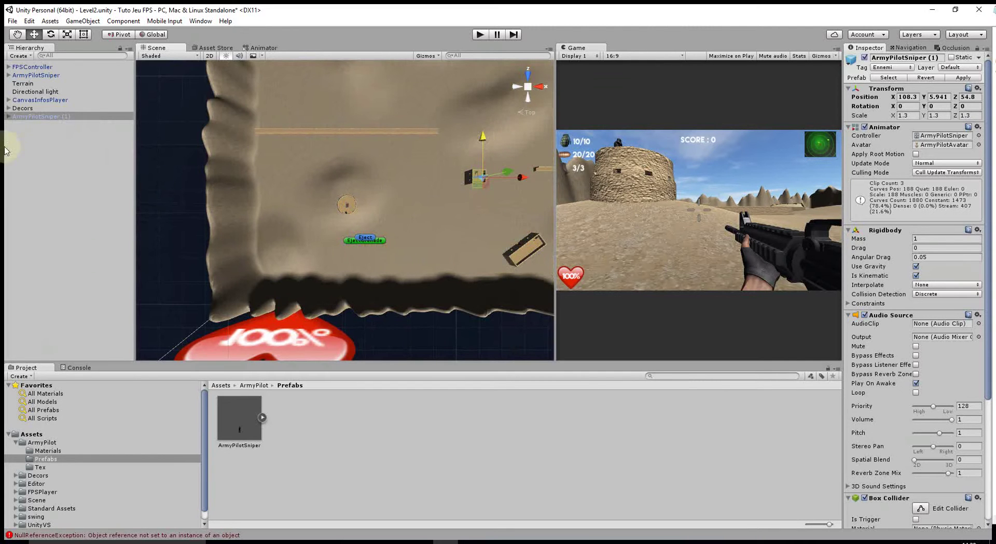
Step: In side view, move ArmyPilotSniper (1) left and down onto the enclosure wall, then press Play
double_click(29, 118)
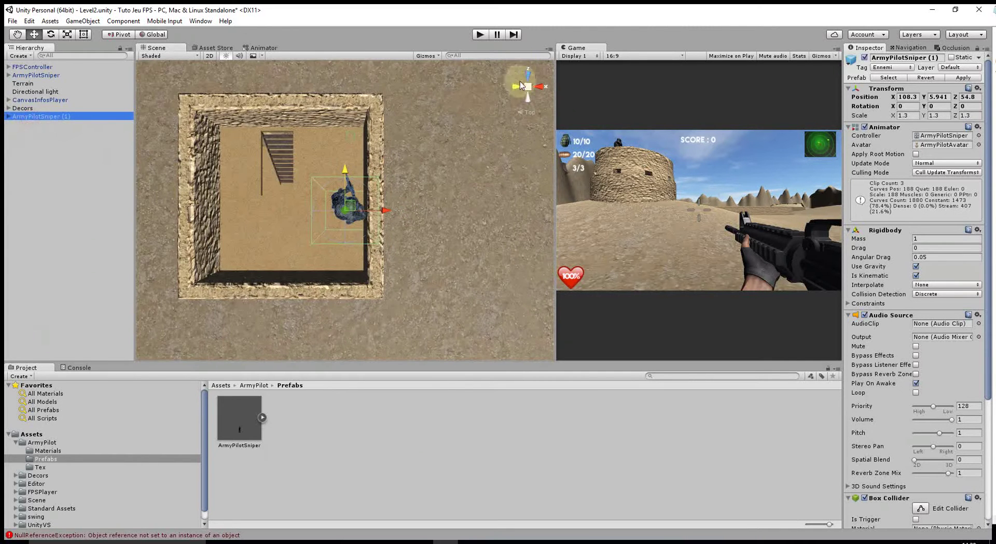
click(528, 98)
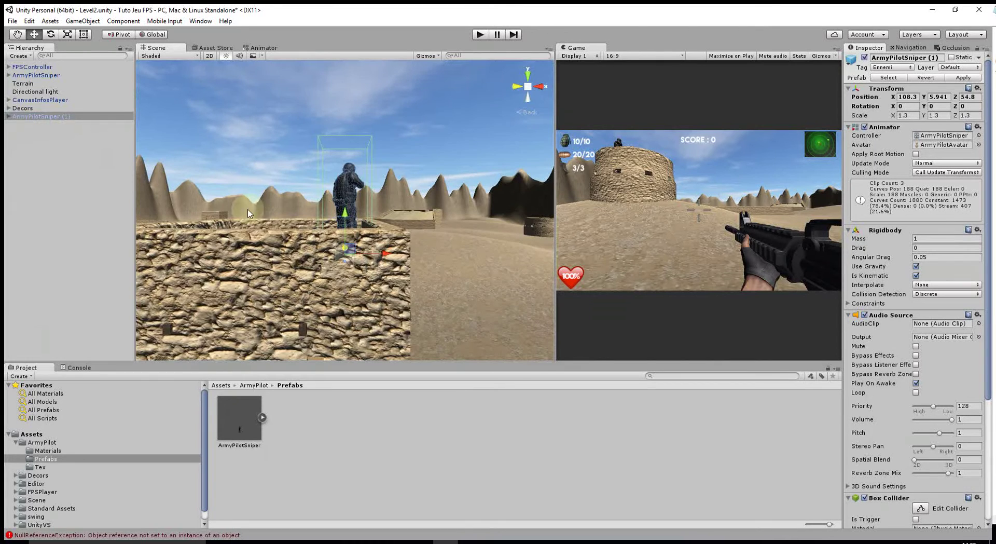
middle_drag(244, 202, 358, 275)
key(w)
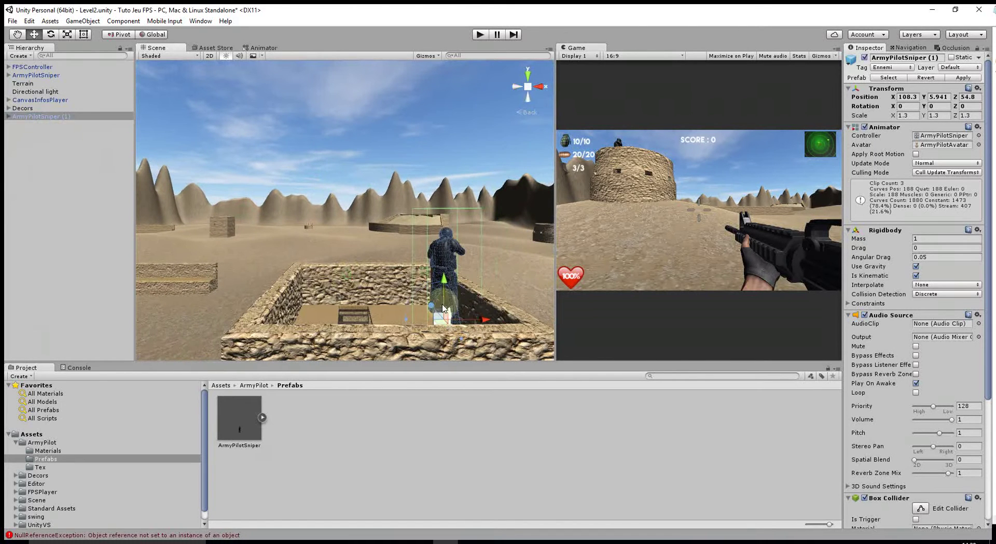
drag(501, 319, 340, 325)
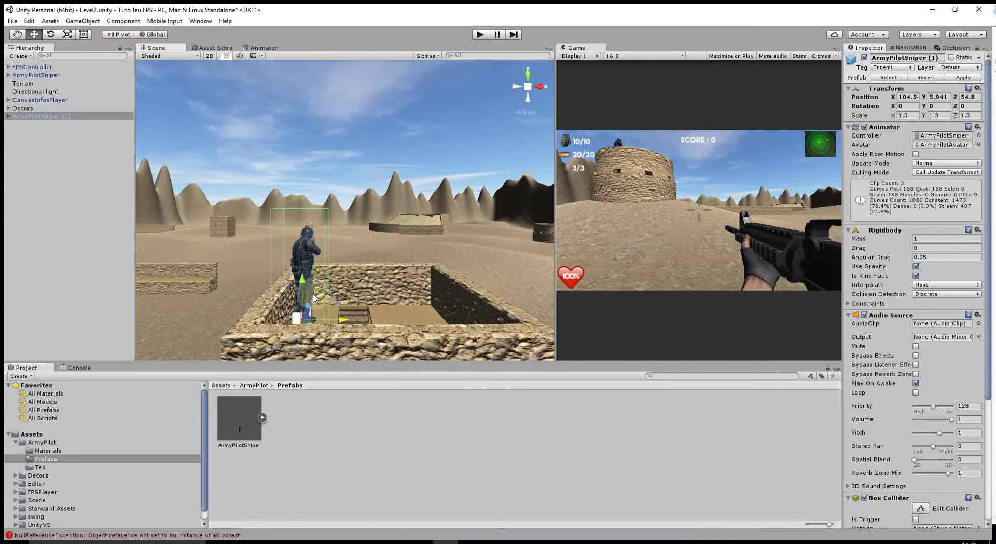
drag(302, 284, 389, 356)
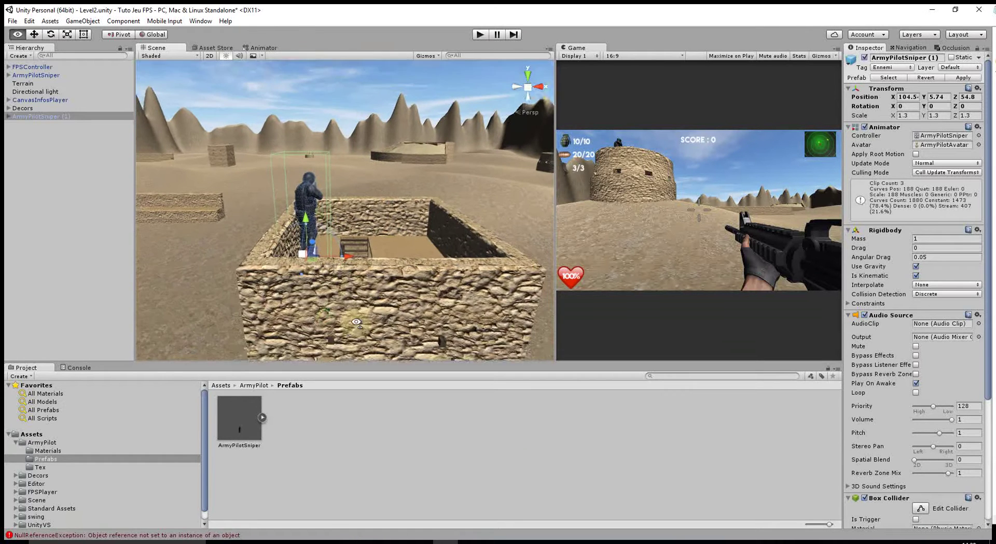
drag(337, 295, 342, 311)
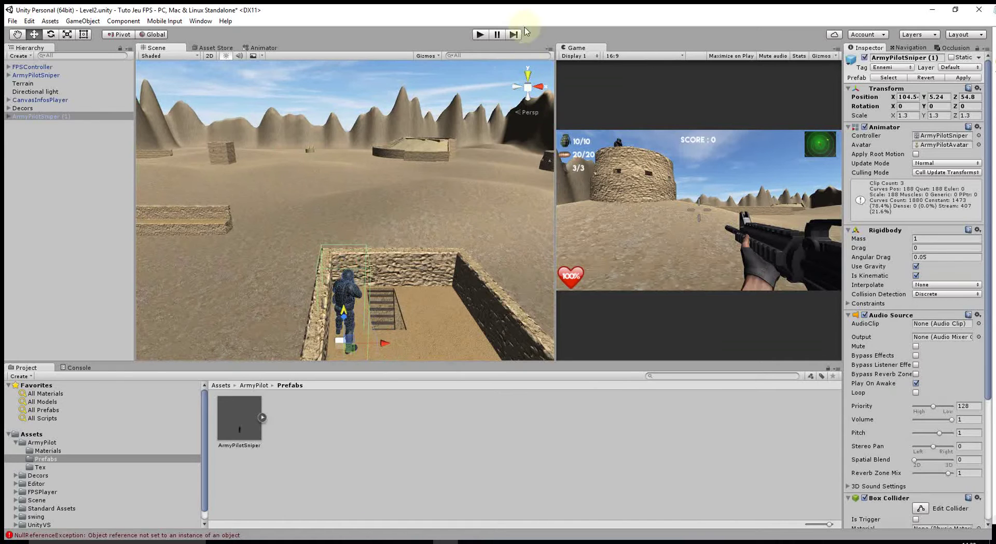
click(473, 37)
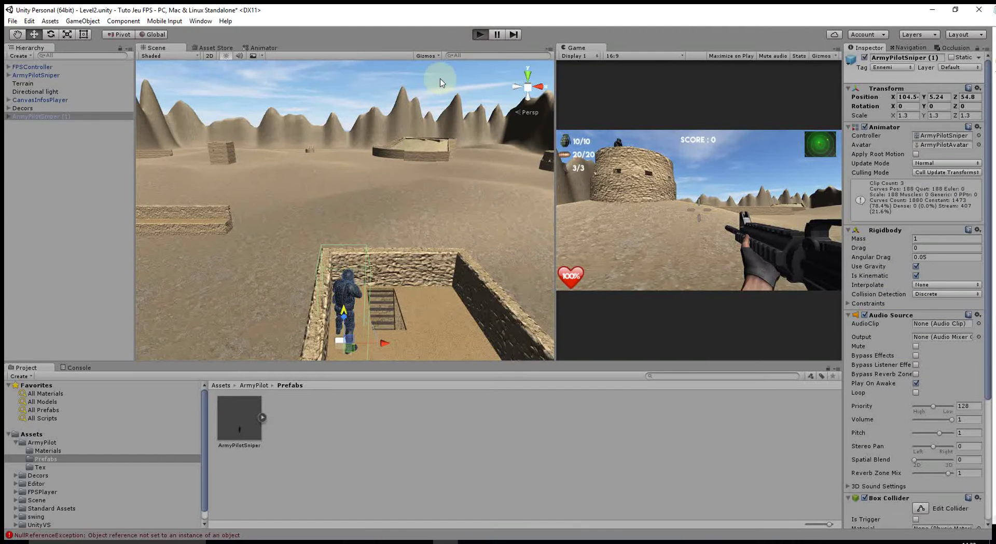
Step: Restart the playtest, walk toward the tower and fire at both snipers
click(480, 35)
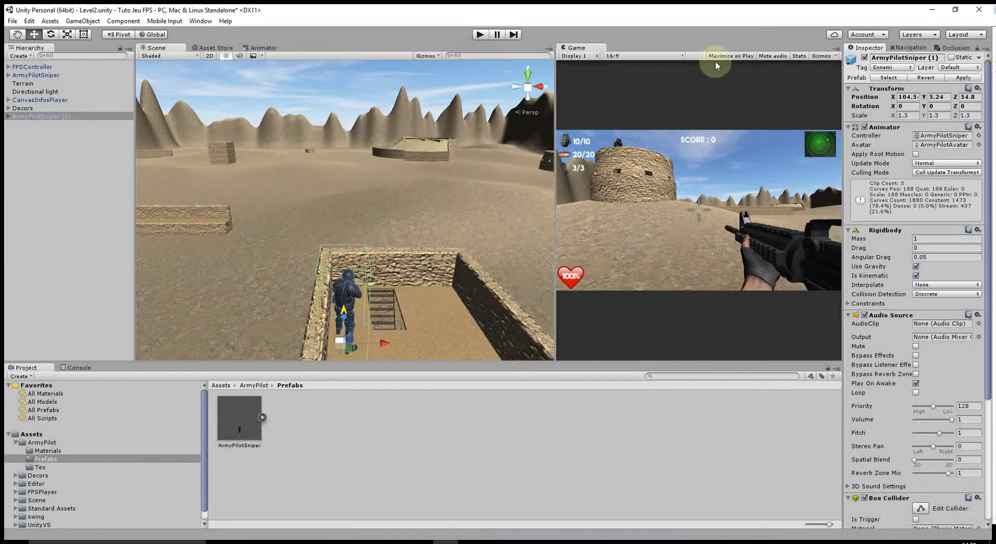
click(480, 35)
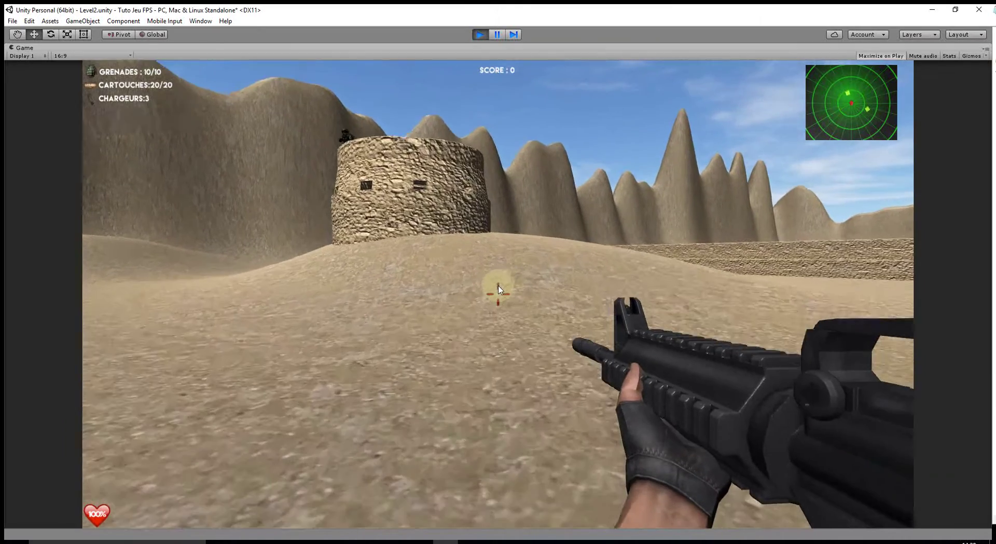
key(w)
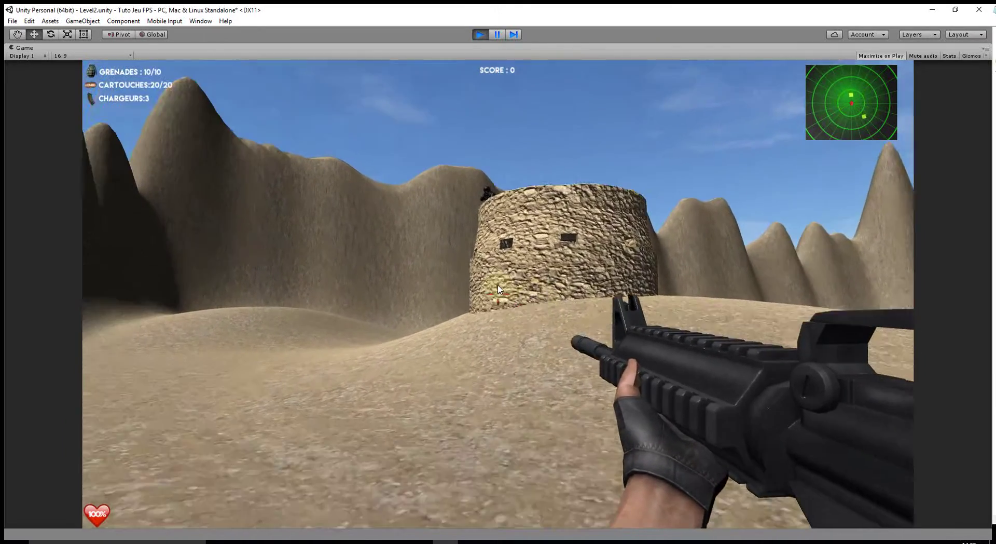
click(498, 289)
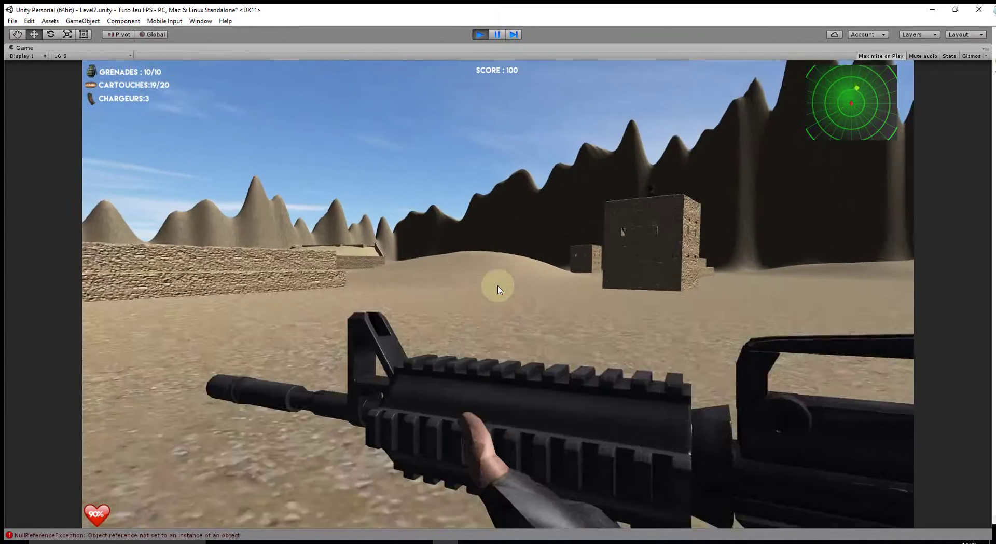
key(w)
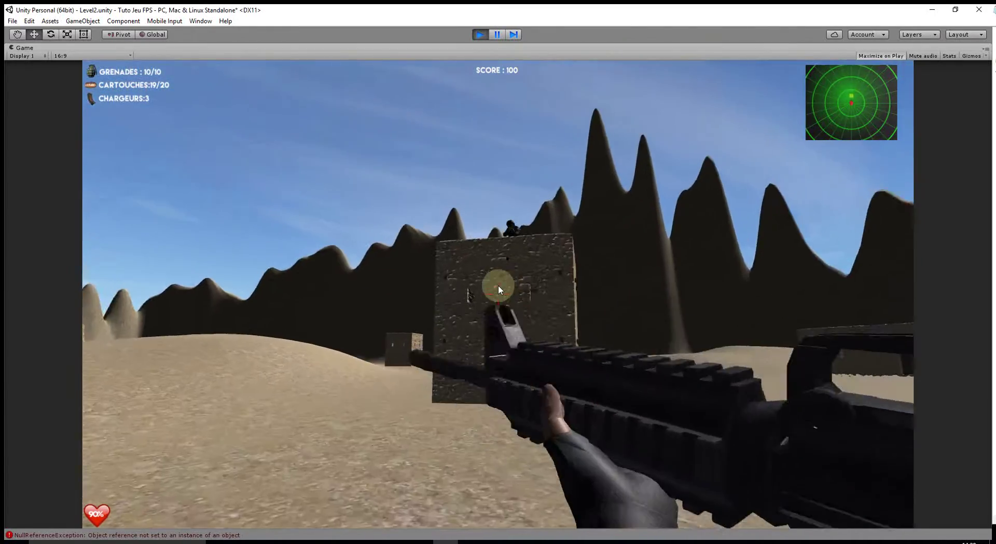
click(499, 289)
click(498, 289)
click(498, 289)
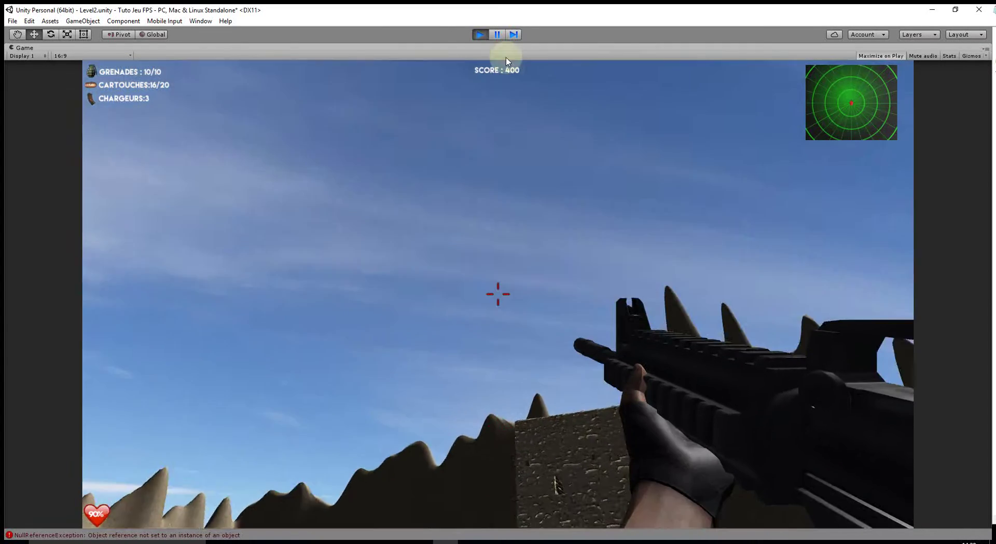
Step: Replay, shoot the round-tower and square-building snipers to reach 1000, then stop
click(478, 35)
click(478, 34)
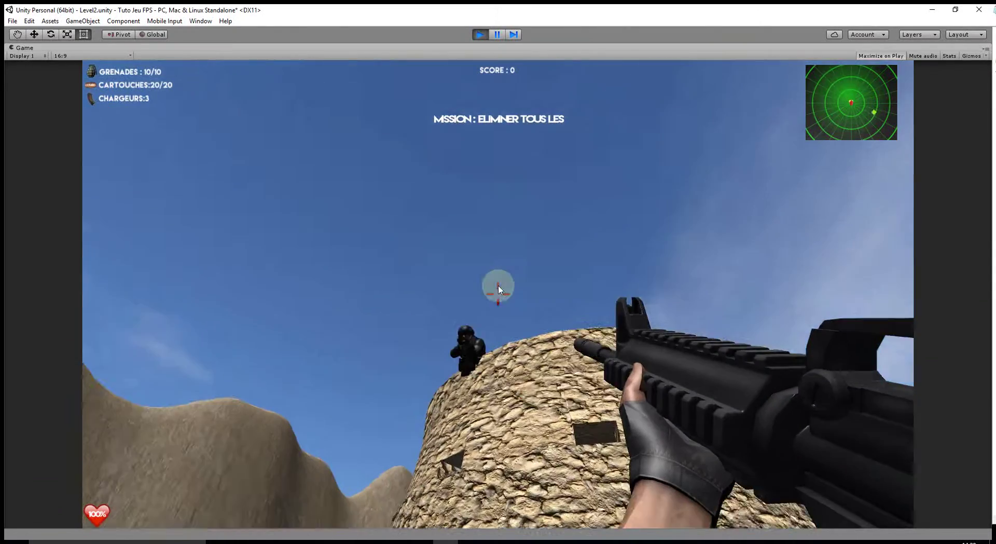
click(499, 289)
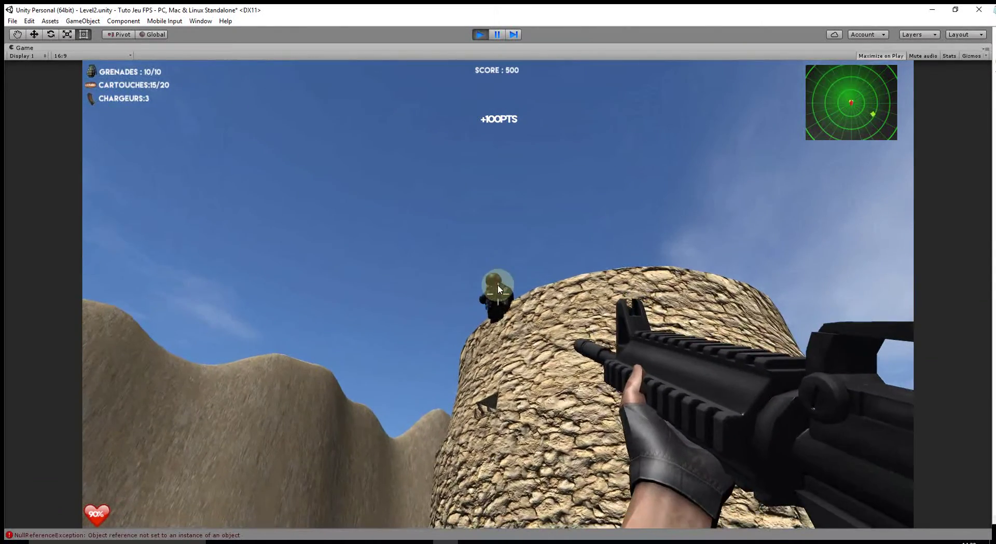
key(w)
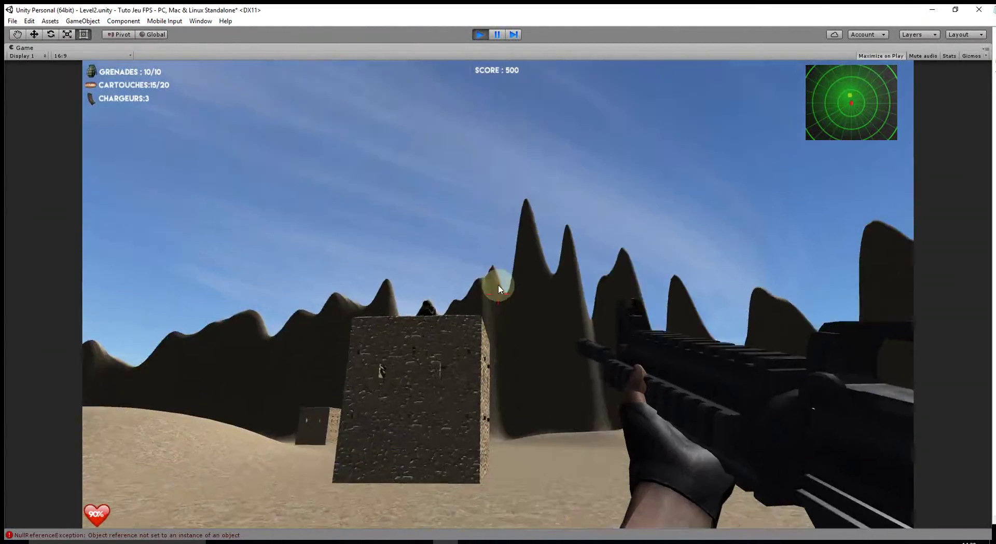
click(497, 284)
key(w)
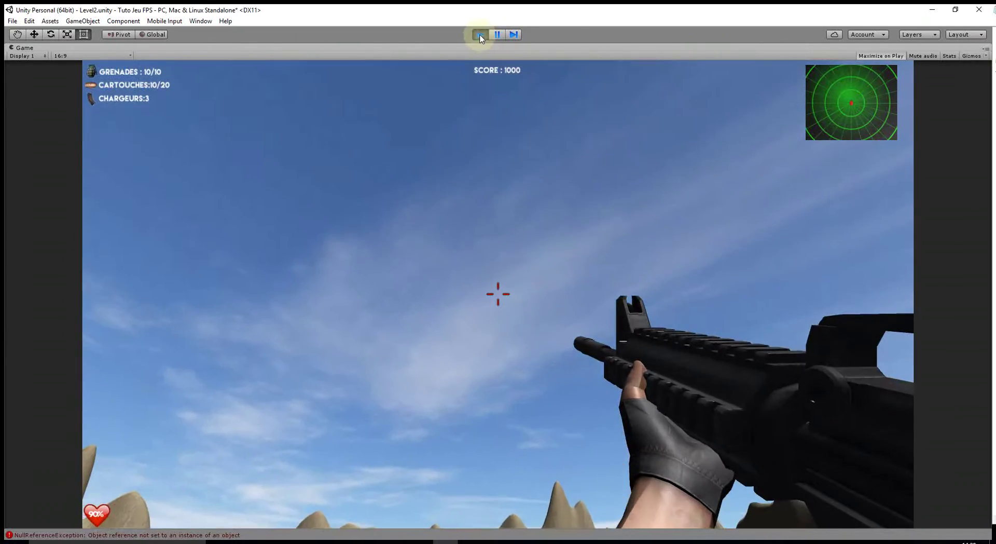
click(480, 34)
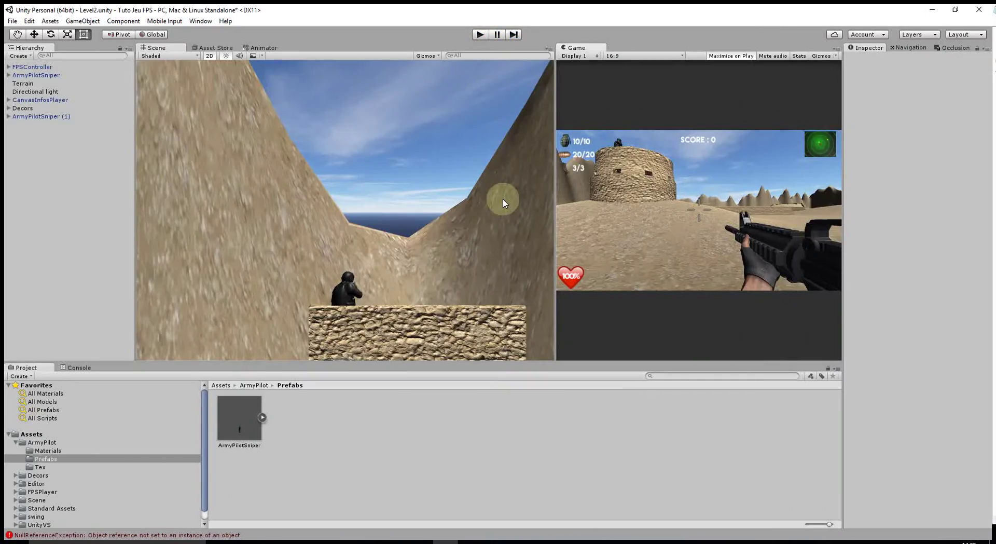
click(481, 35)
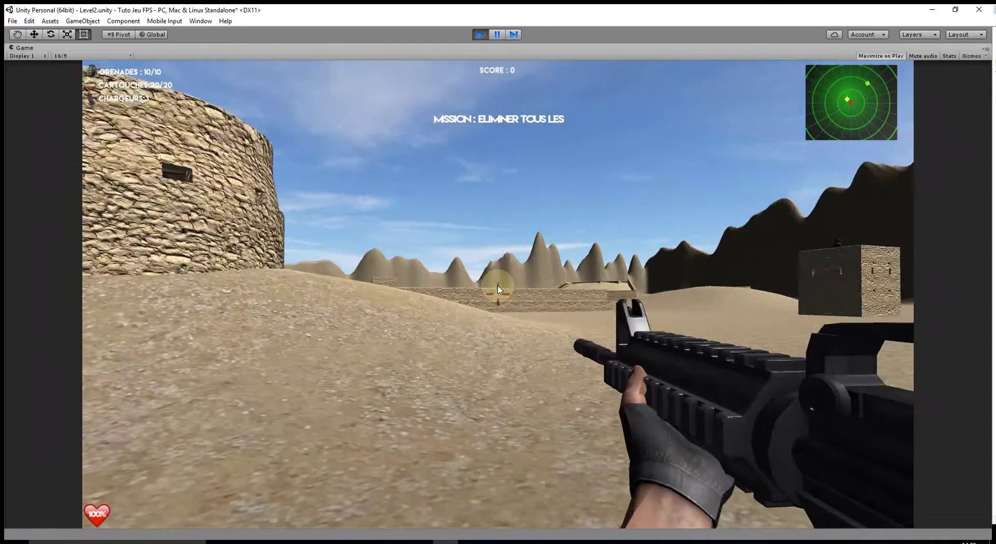
click(498, 287)
click(498, 287)
click(498, 287)
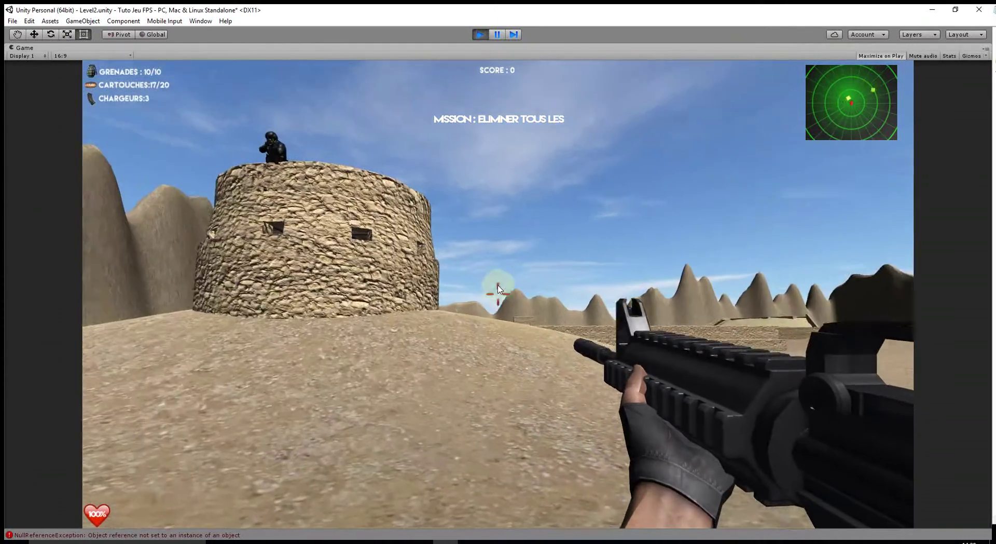
click(499, 287)
click(498, 287)
key(w)
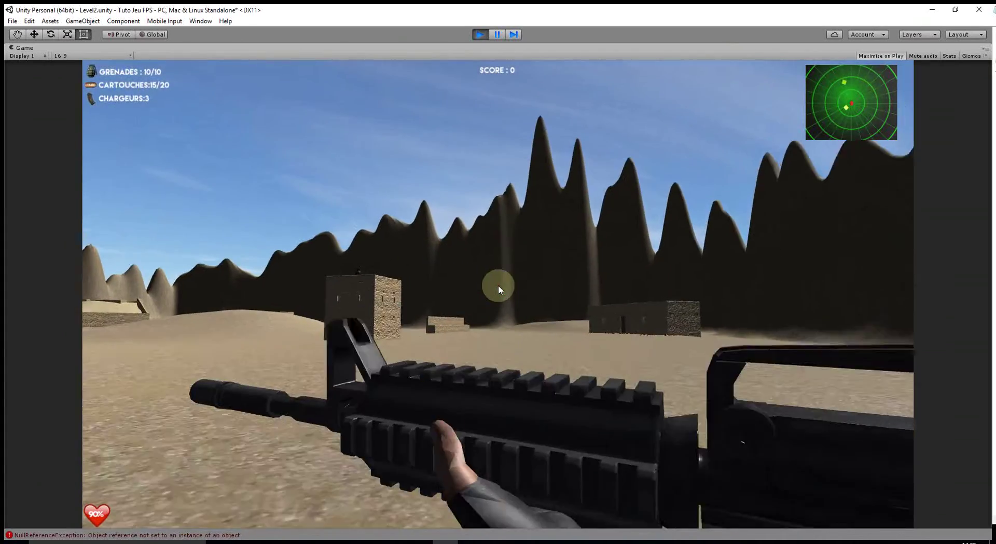
key(2)
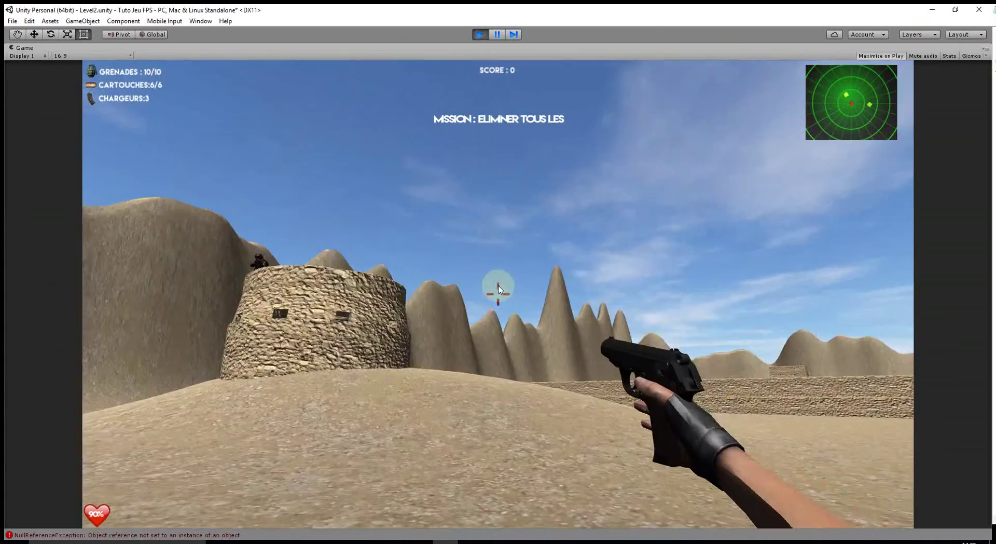
click(498, 287)
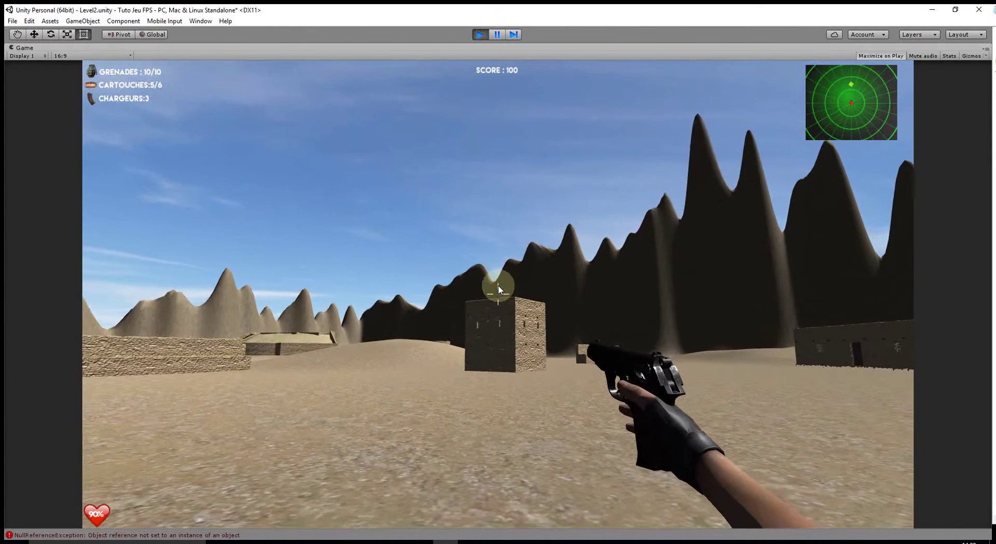
click(498, 289)
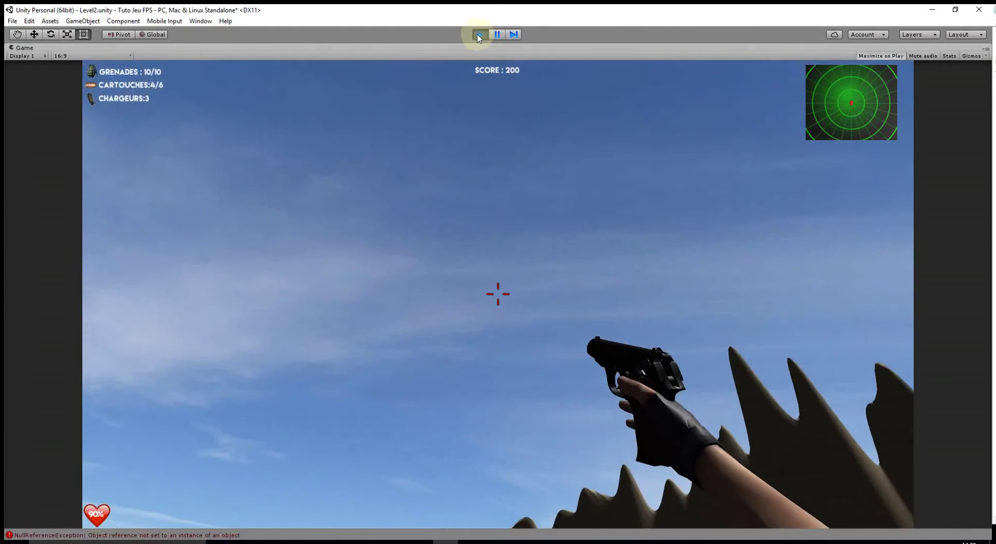
click(479, 35)
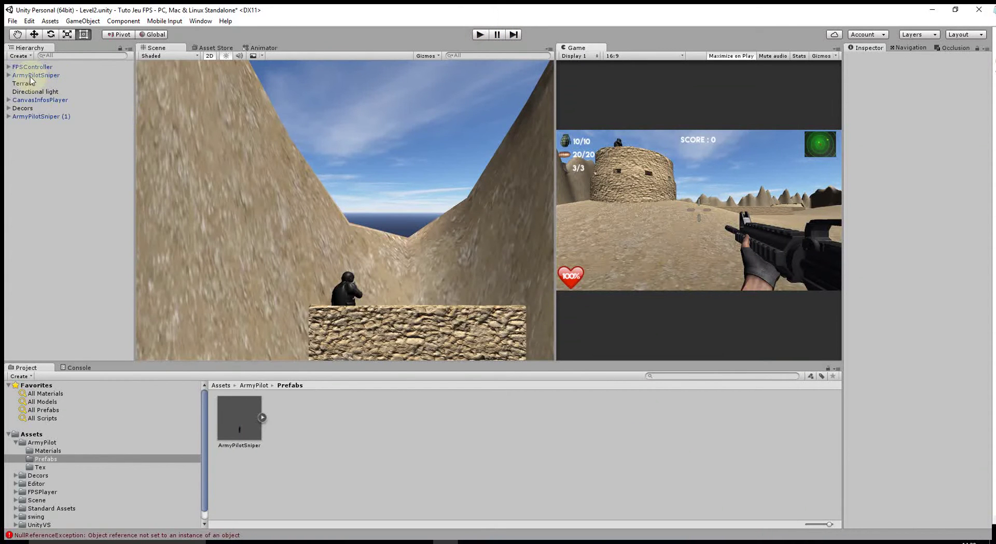
Step: Expand FPSController down to CSS Arms1 and select M4A1 to show its Distance Tir of 80
click(30, 75)
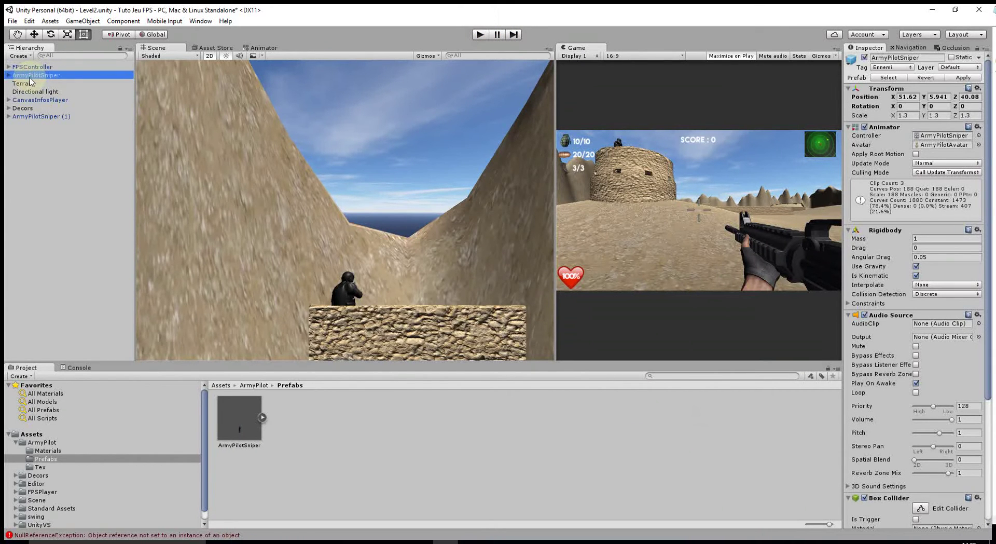
click(8, 76)
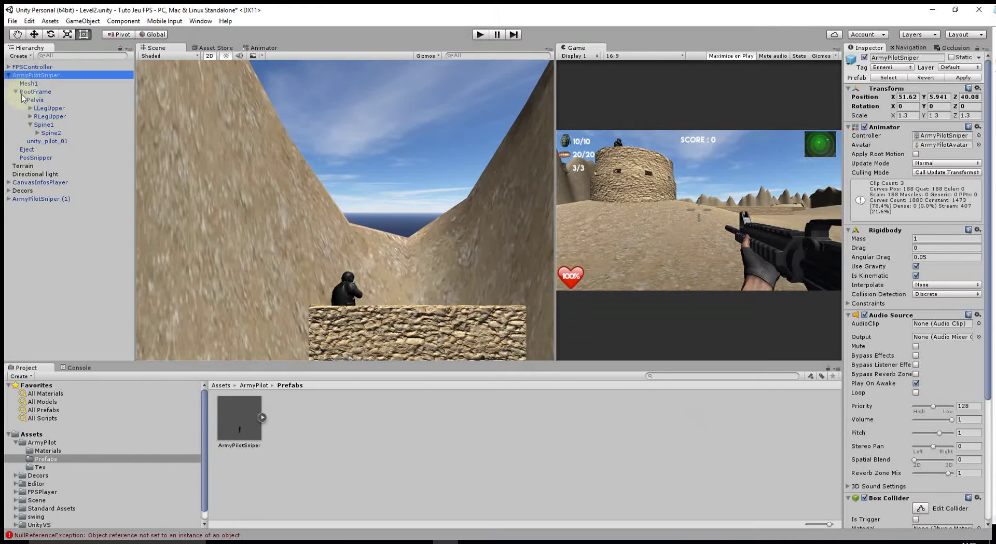
click(8, 67)
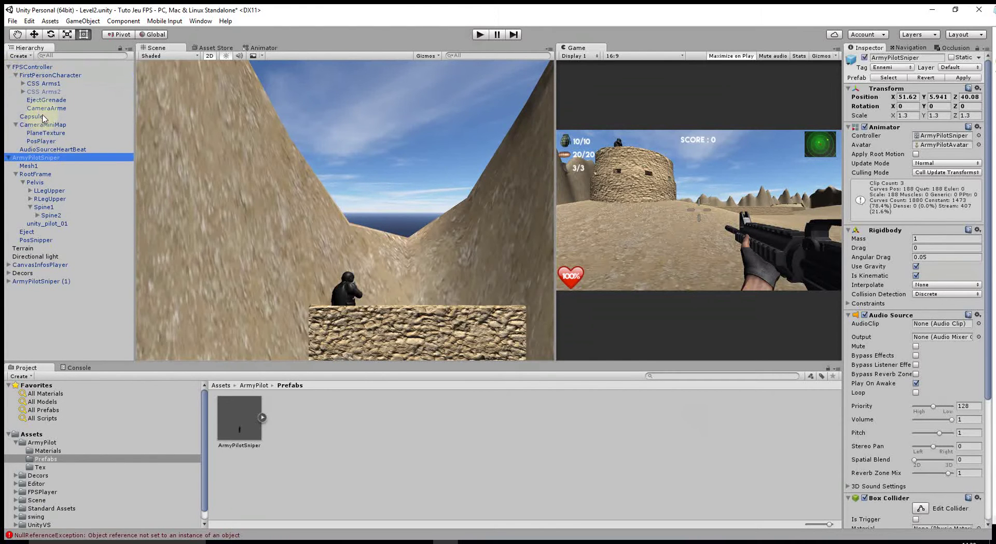
click(27, 84)
click(23, 84)
scroll(67, 262, down, 8)
click(50, 179)
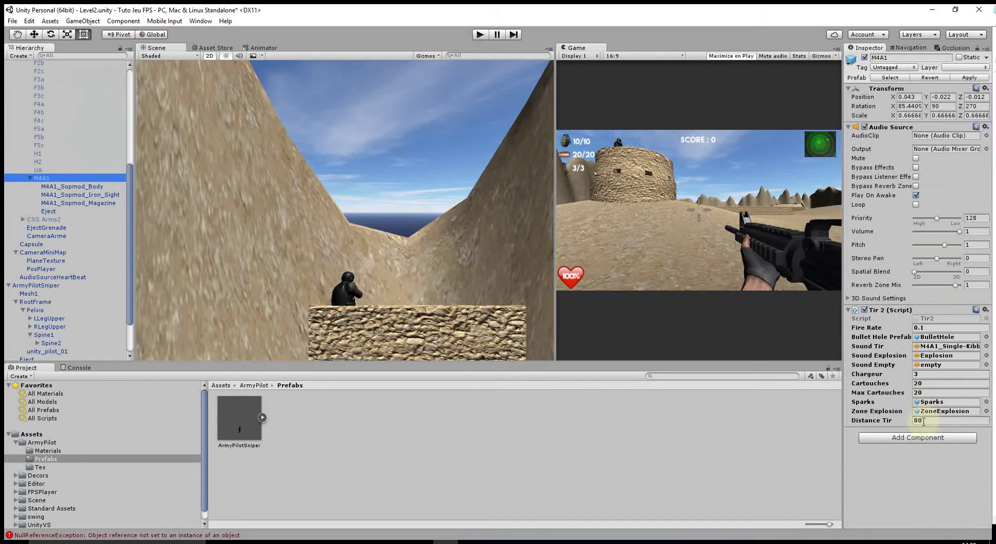
click(928, 420)
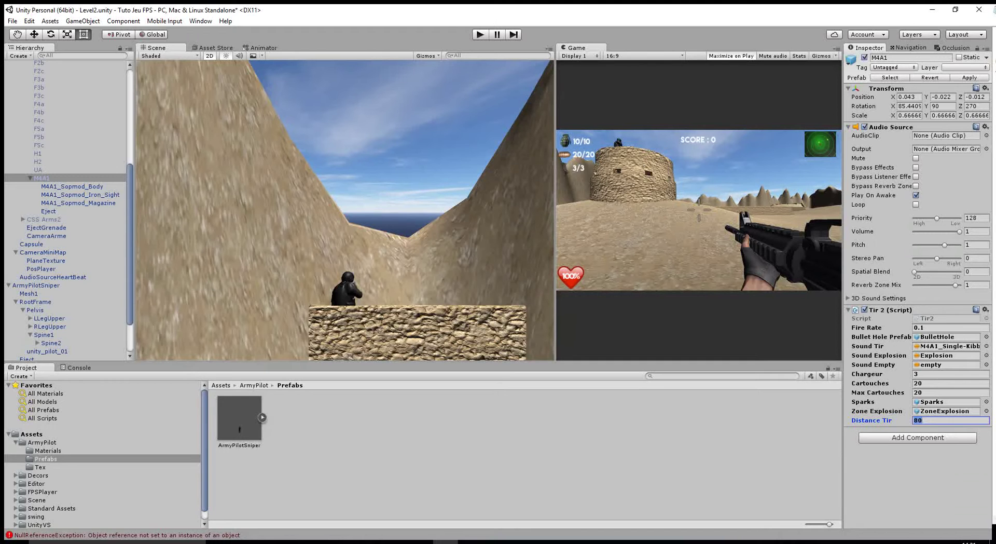
key(alt+Tab)
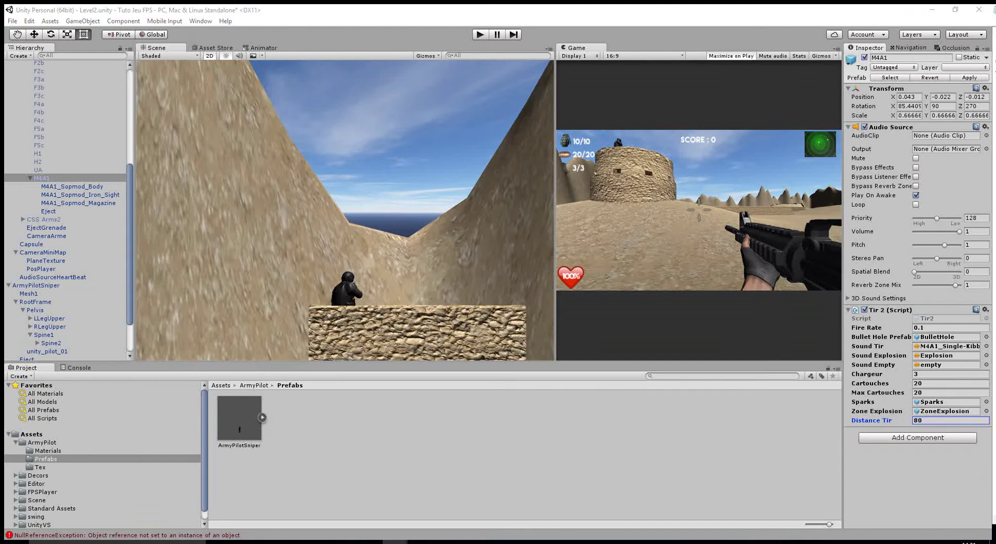